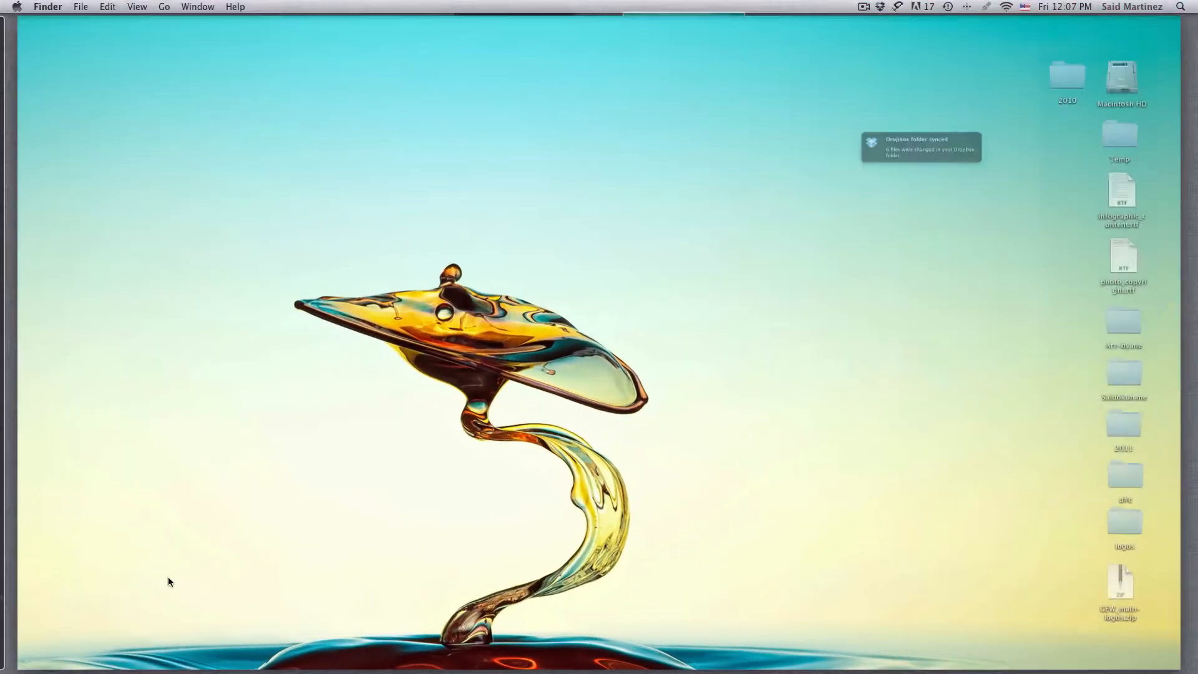
Step: Switch to Chrome and bring up the Global Entrepreneurship Week Japan website
key(super+Tab)
key(super+Tab)
key(super+Tab)
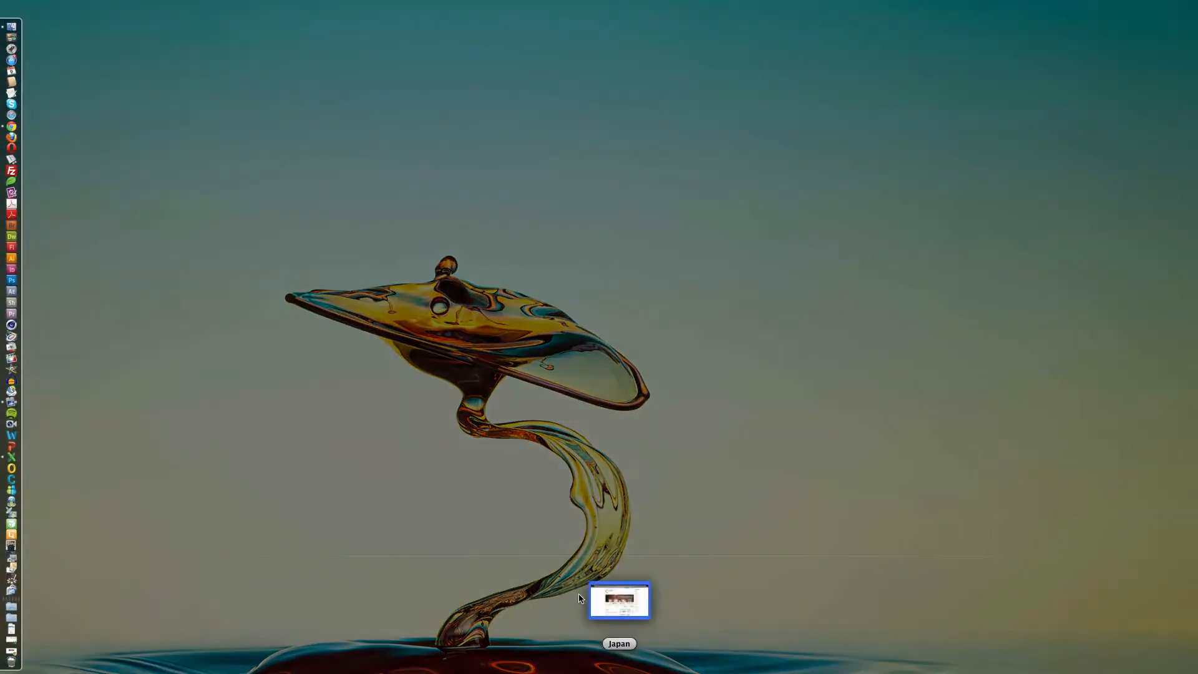
click(618, 599)
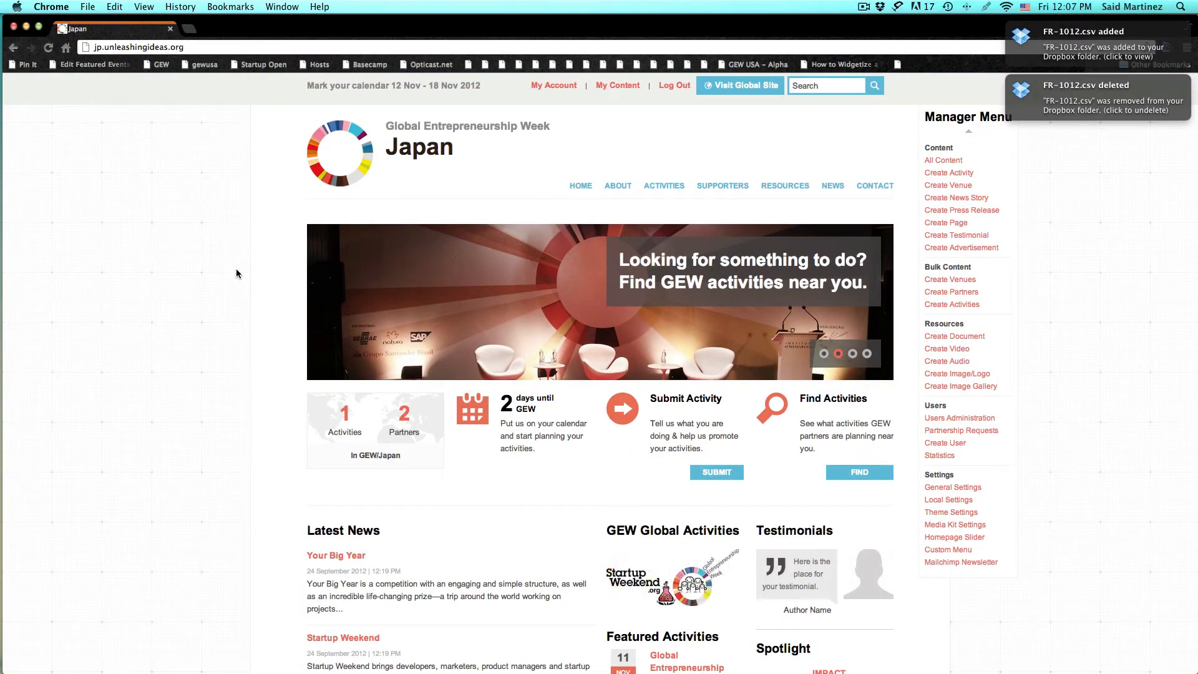
Step: Switch to Excel, bring up JP-1012.csv and widen the title column
key(super+Tab)
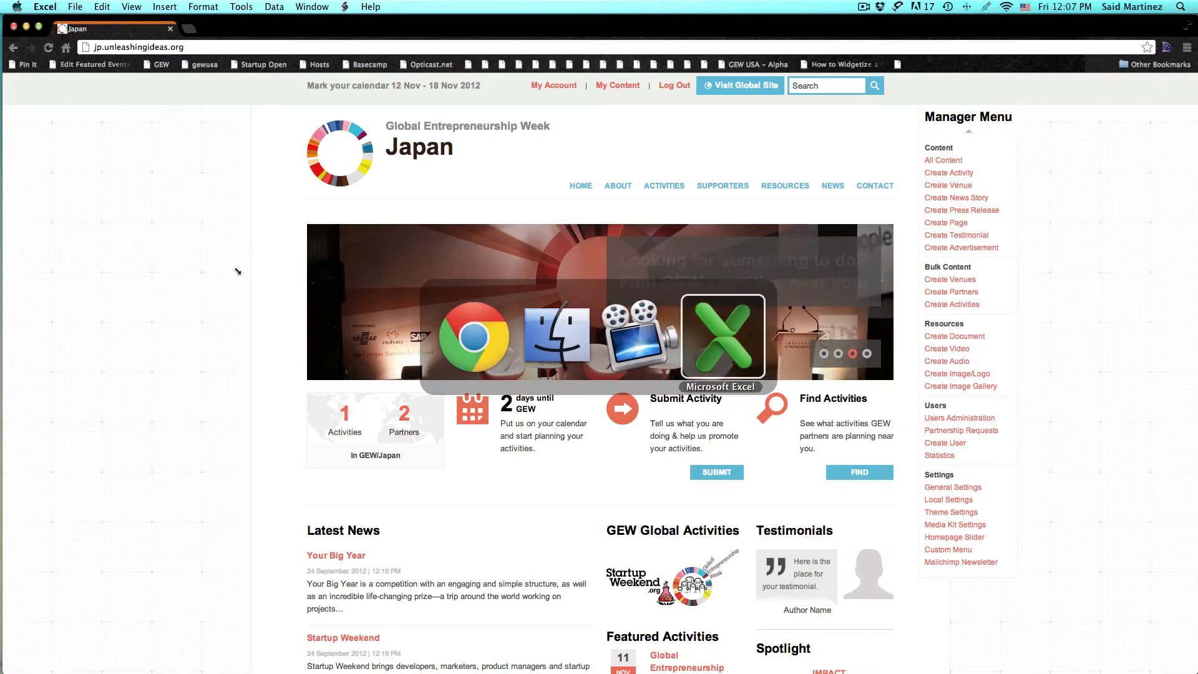
key(ctrl+Down)
click(620, 599)
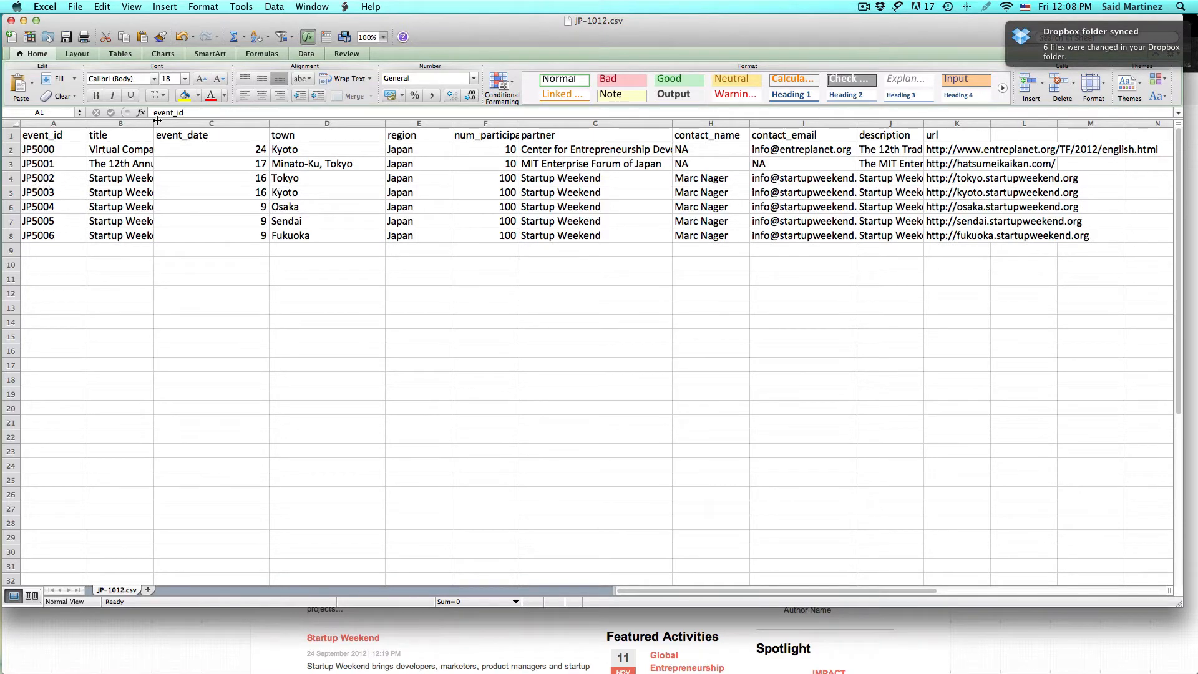
drag(159, 124, 186, 123)
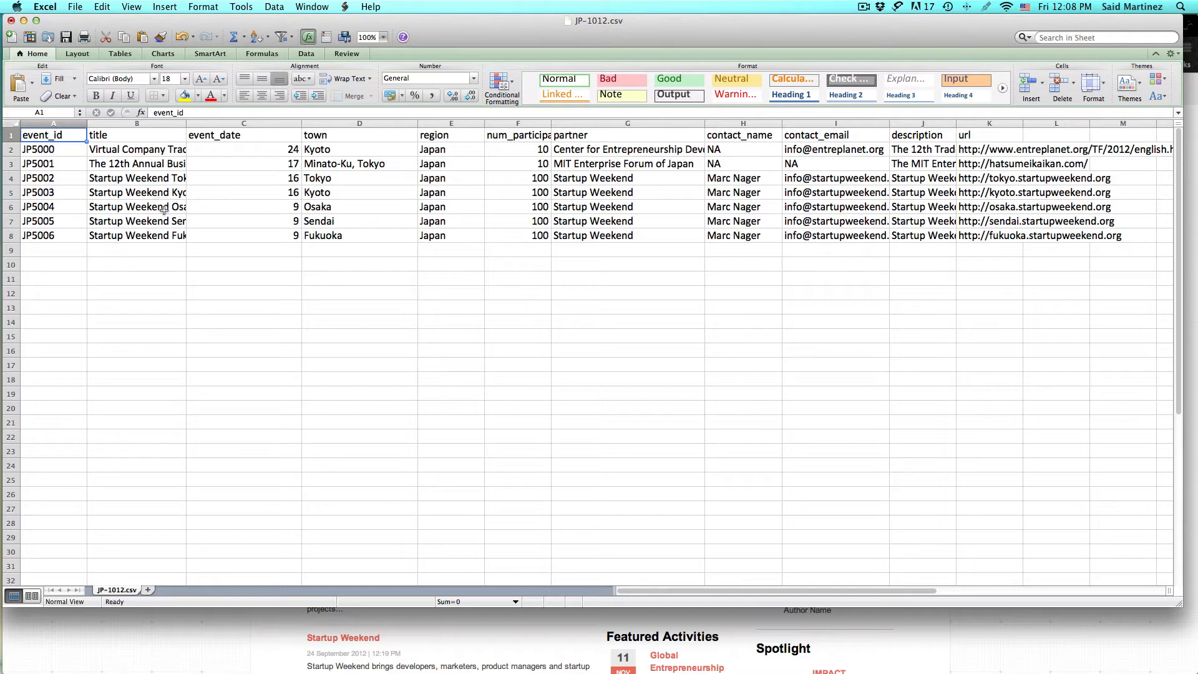
Step: Switch to Chrome and open the bulk Create Venues form
key(super+Tab)
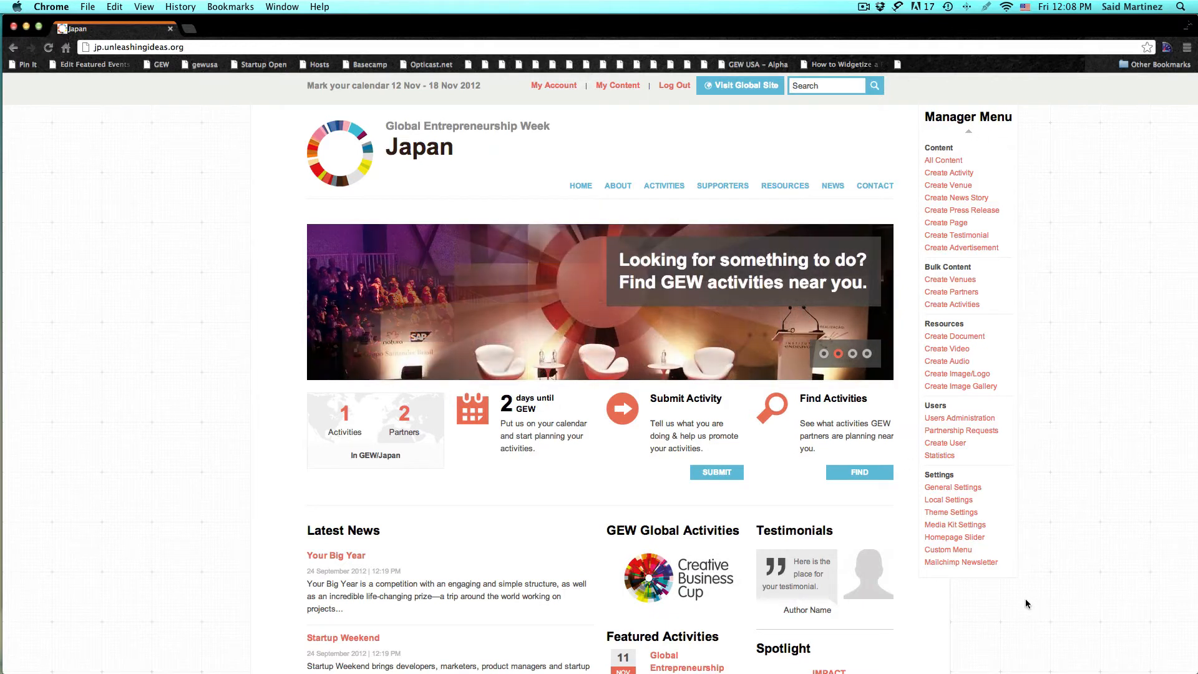
click(962, 285)
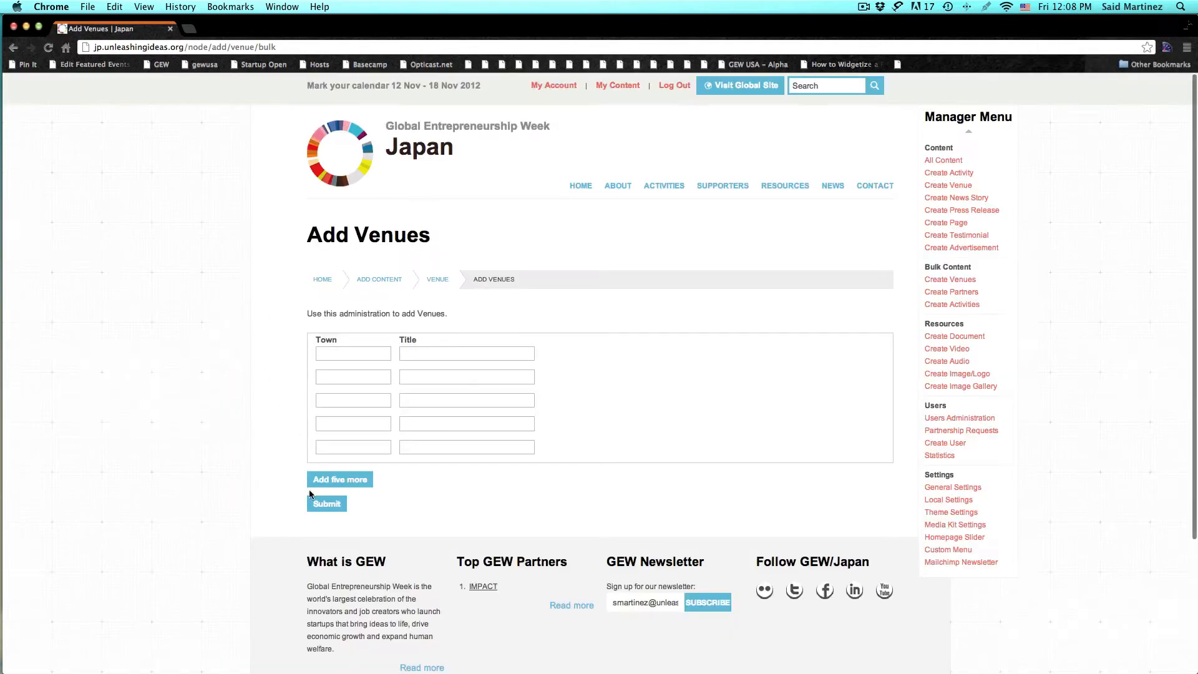
Step: Widen the title column in JP-1012.csv and fill the first venue row with town Tokyo and the copied title Startup Weekend Tokyo
key(super+Tab)
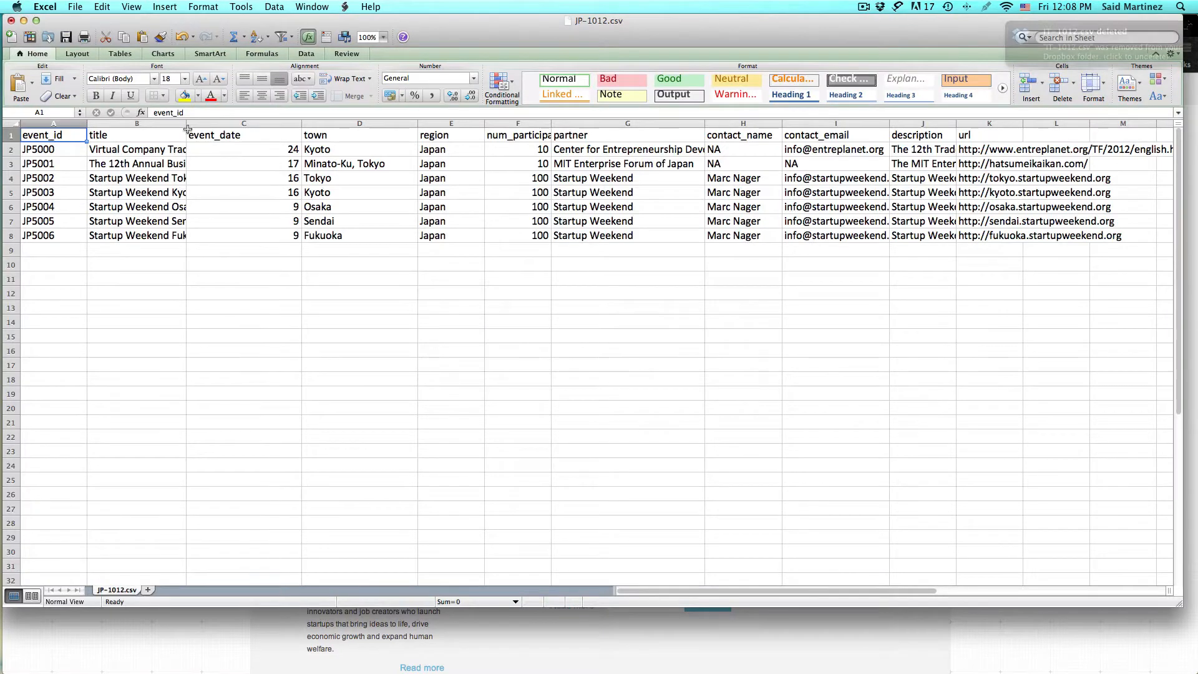
drag(186, 123, 242, 123)
click(157, 181)
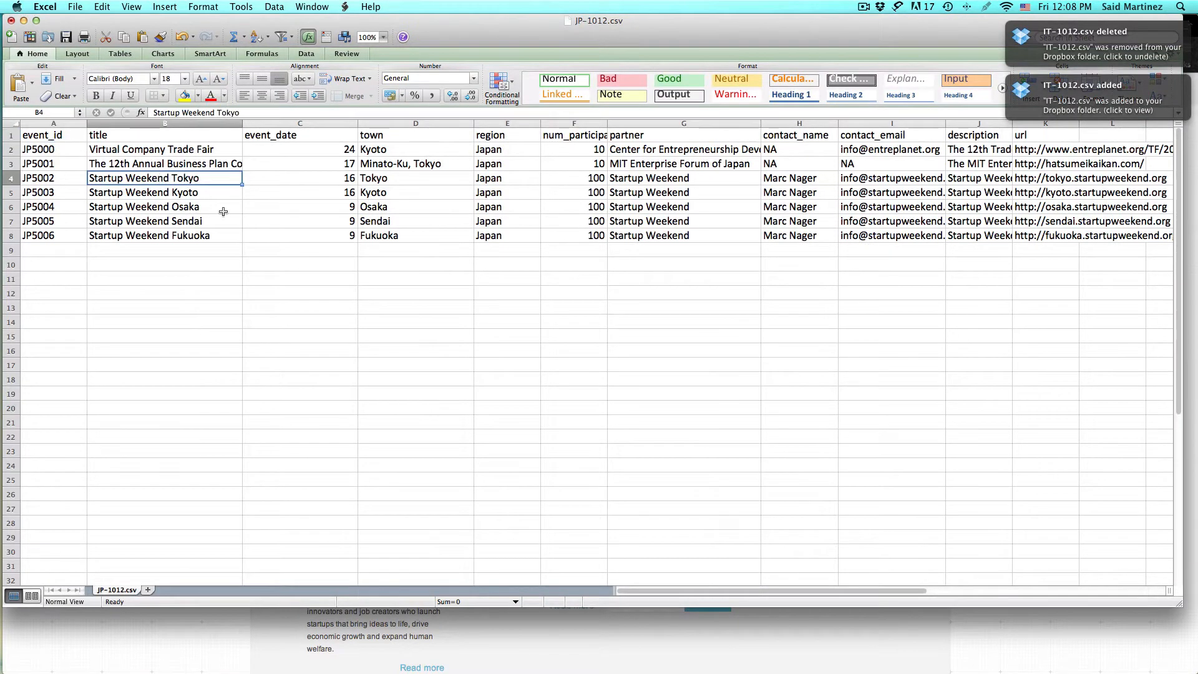
key(super+c)
key(super+Tab)
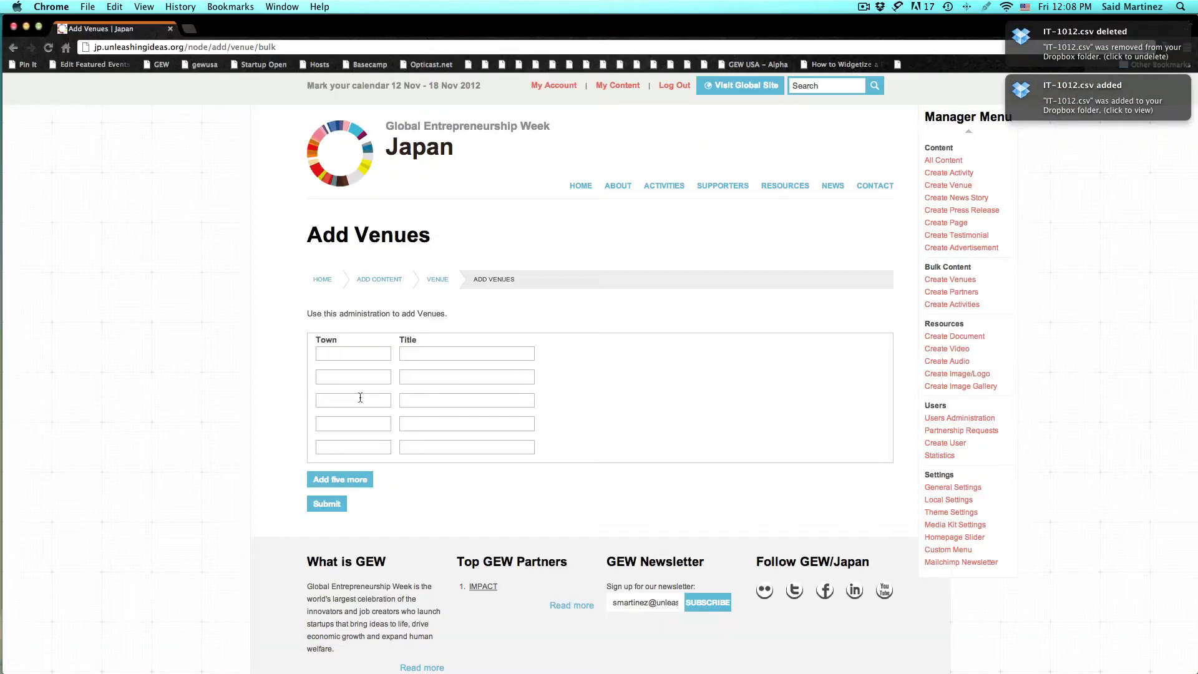
click(344, 355)
text(Tokyo)
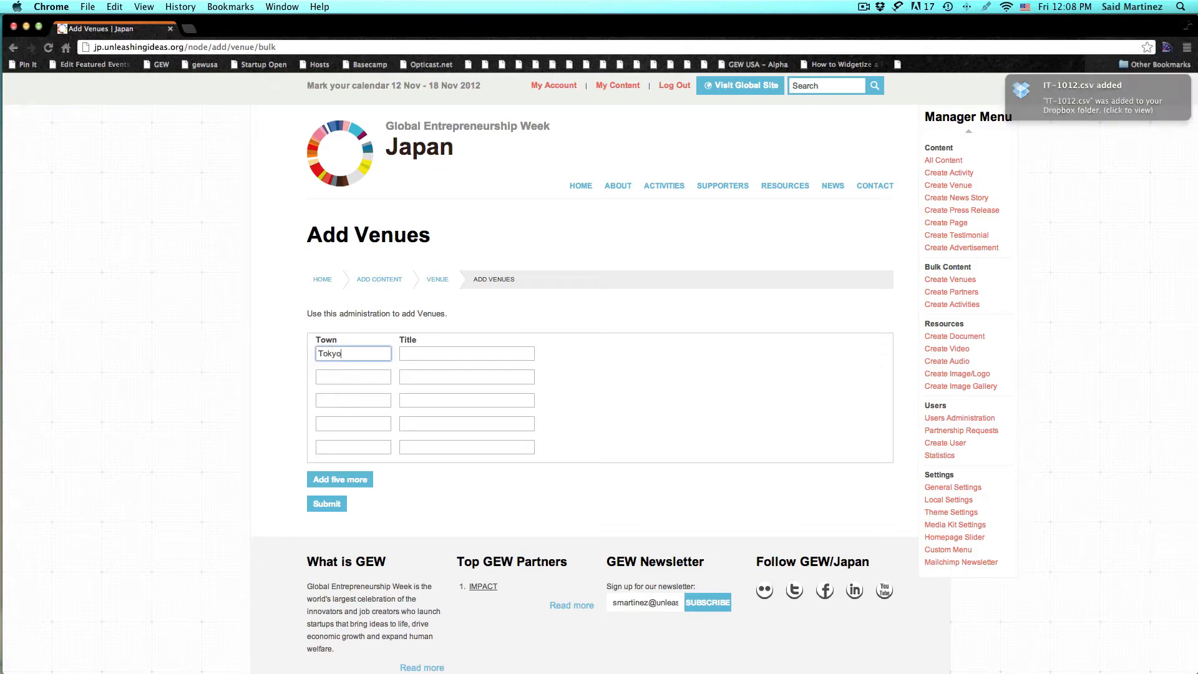
key(Tab)
key(super+v)
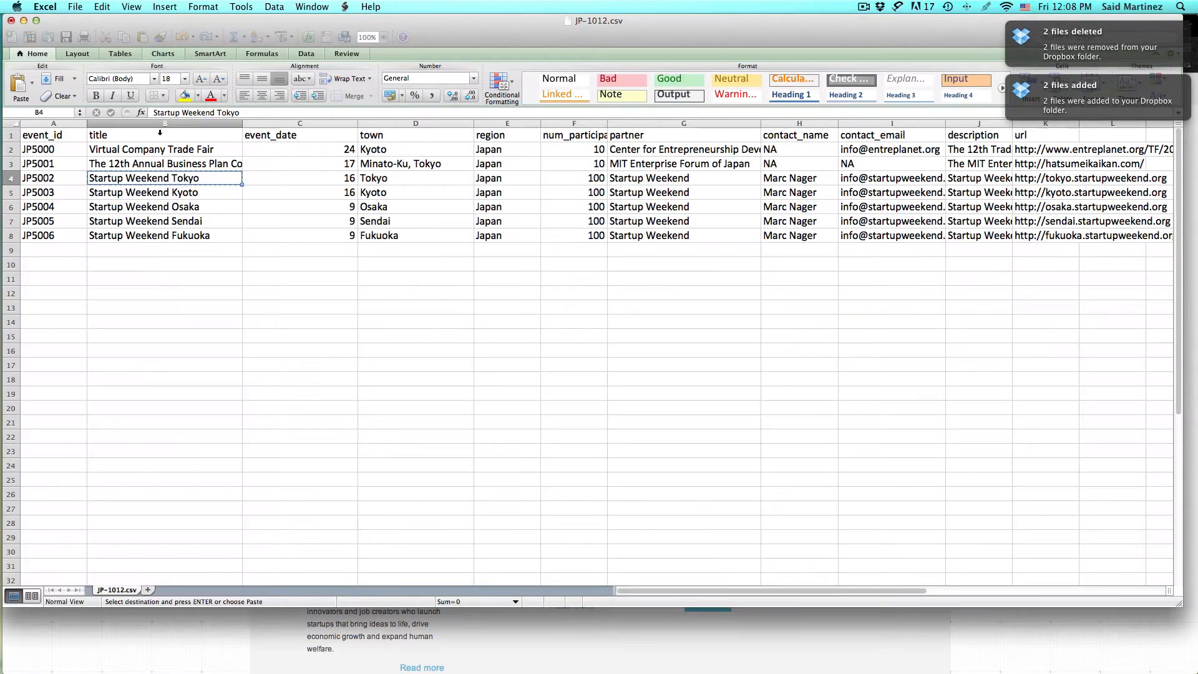
Step: Fill the second venue row with the title Startup Weekend Kyoto copied from the Excel sheet and the town Kyoto
key(super+Tab)
click(145, 193)
key(super+c)
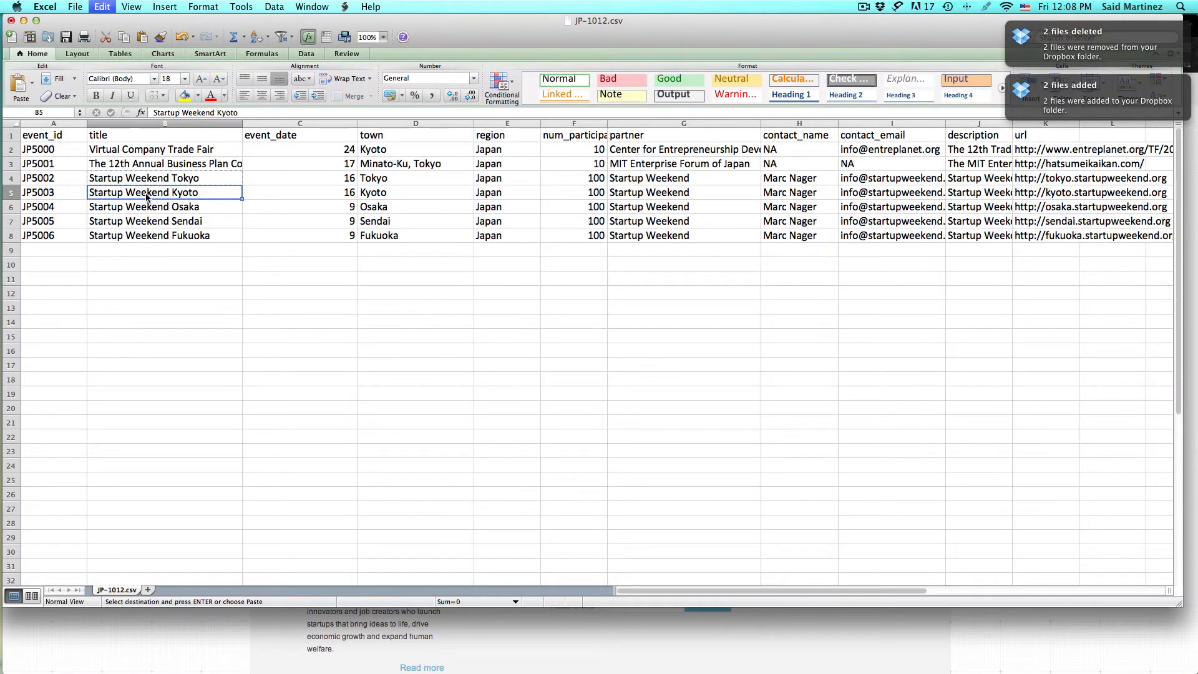
key(super+Tab)
click(430, 381)
key(super+v)
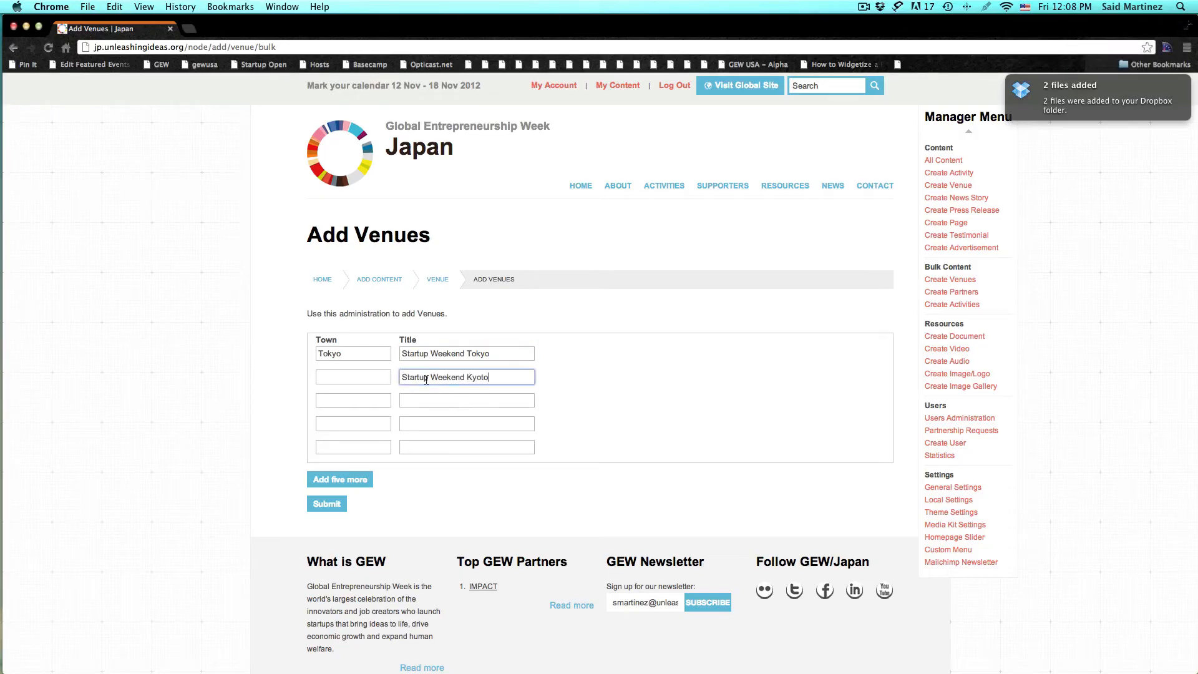
click(369, 382)
text(Kyoto)
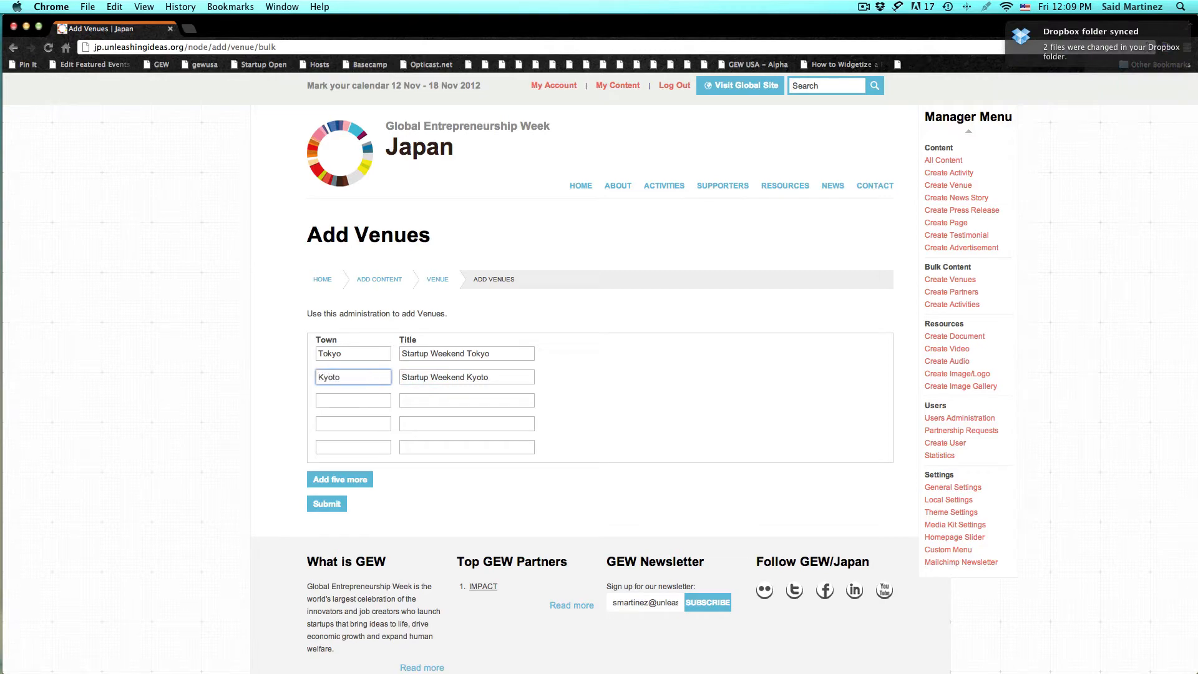
Step: Fill the third venue row with the title Startup Weekend Osaka copied from the Excel sheet and the town Osaka
key(super+Tab)
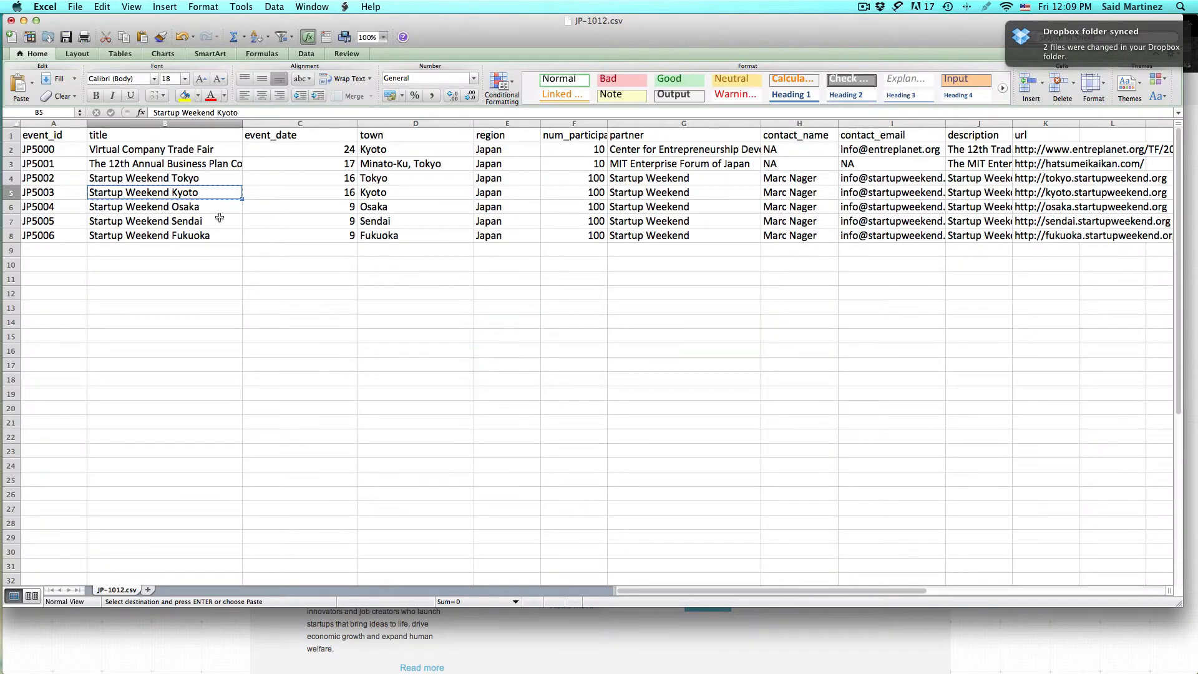
click(209, 209)
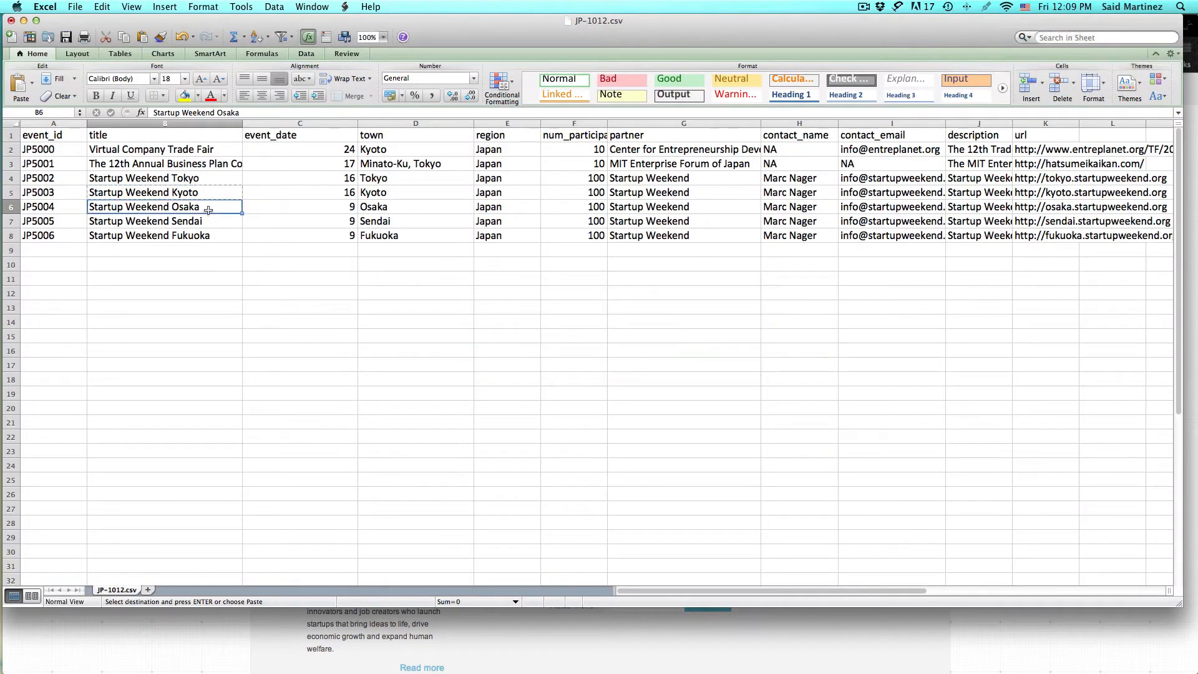
key(super+c)
key(super+Tab)
click(414, 400)
key(super+v)
click(341, 406)
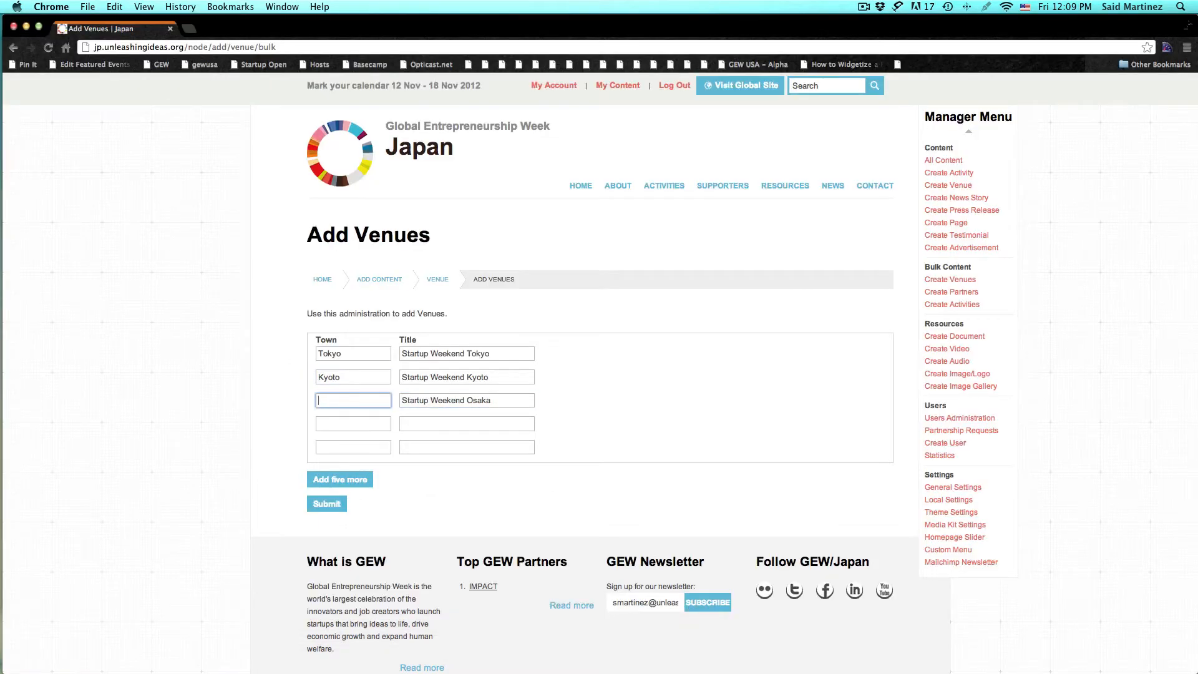
text(Osaka)
Step: Fill the fourth venue row with the title Startup Weekend Sendai copied from the Excel sheet and the town Sendai
key(super+Tab)
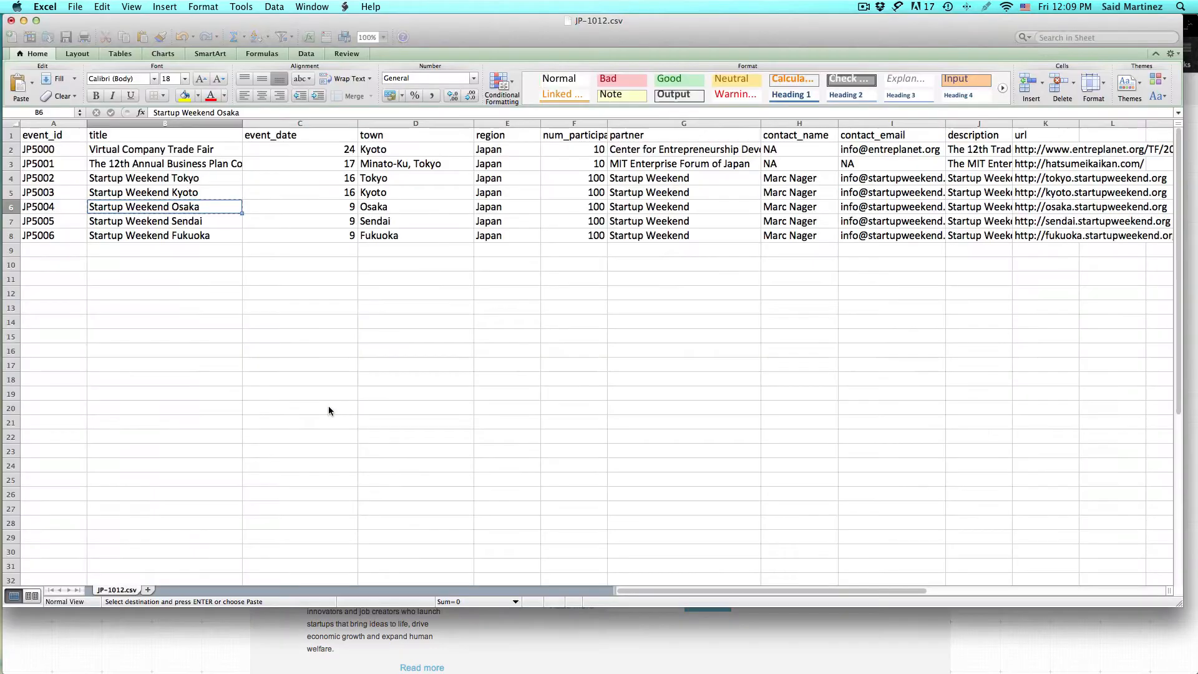
click(199, 218)
key(super+c)
key(super+Tab)
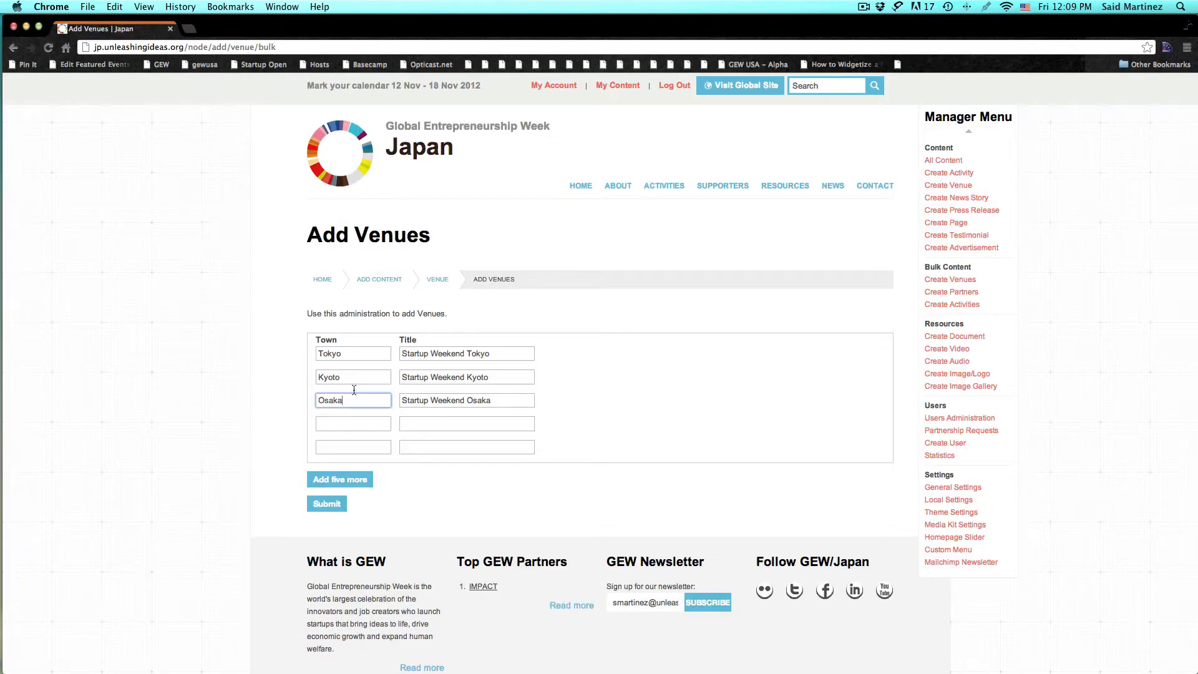
click(454, 424)
key(super+v)
click(345, 426)
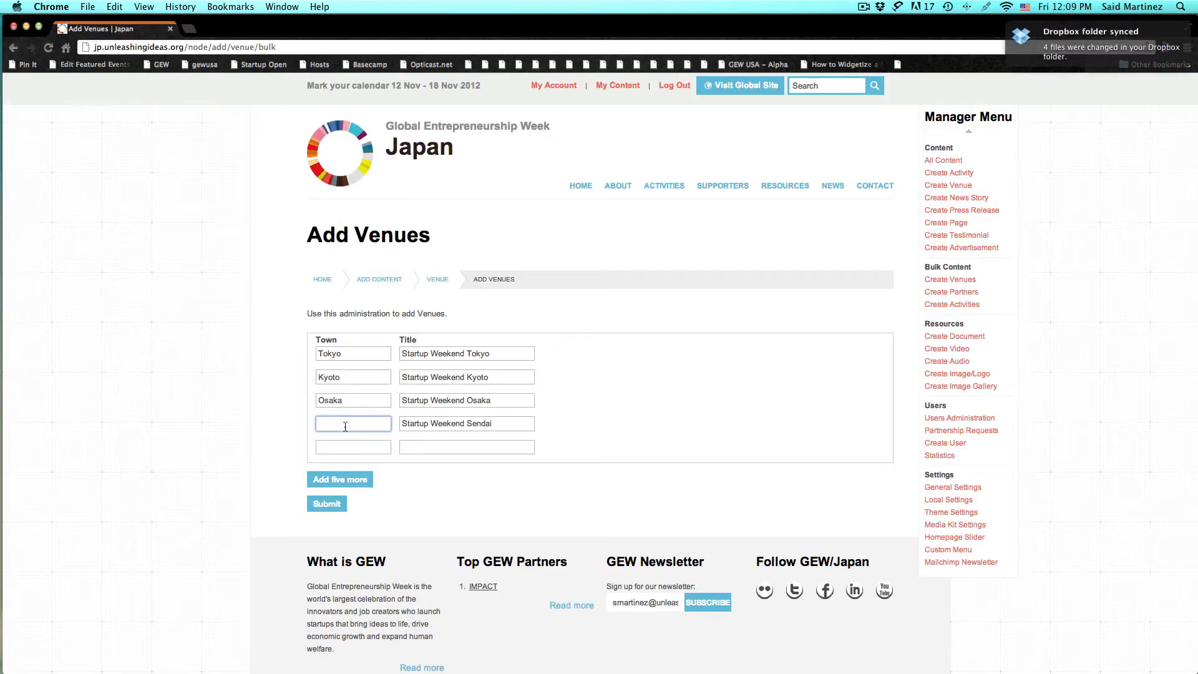
text(Sendai)
Step: Fill the fifth venue row with the title Startup Weekend Fukuoka copied from the Excel sheet and the town Fukuoka
key(super+Tab)
click(179, 236)
key(super+c)
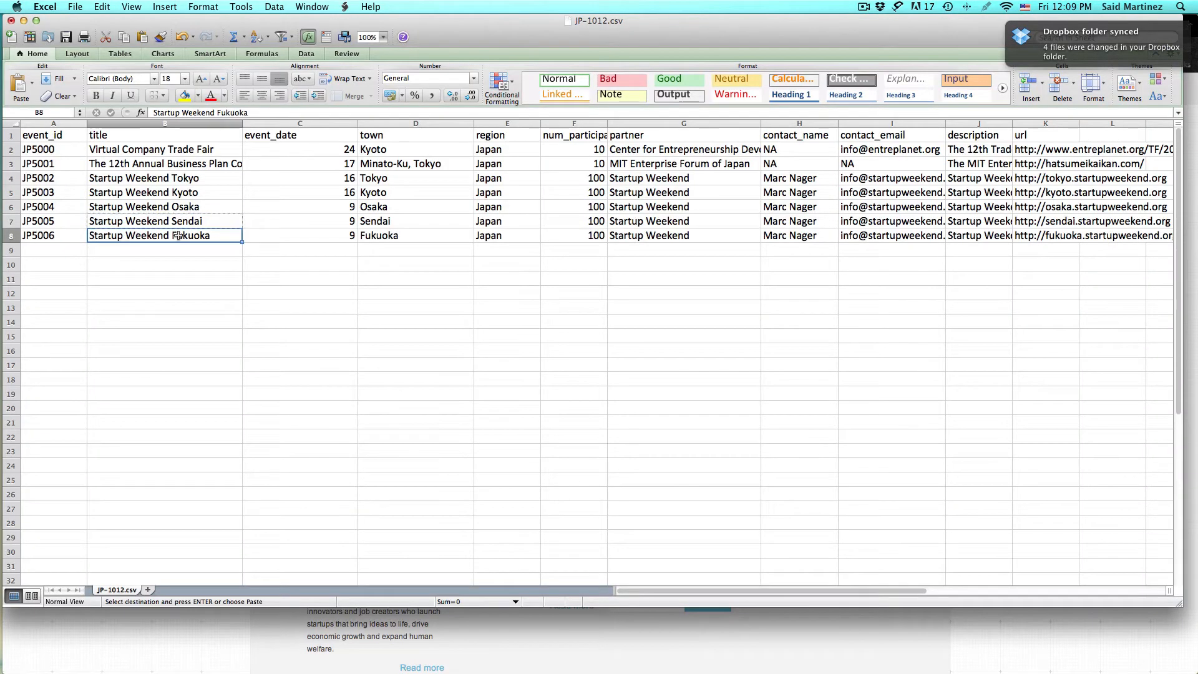
key(super+Tab)
click(403, 447)
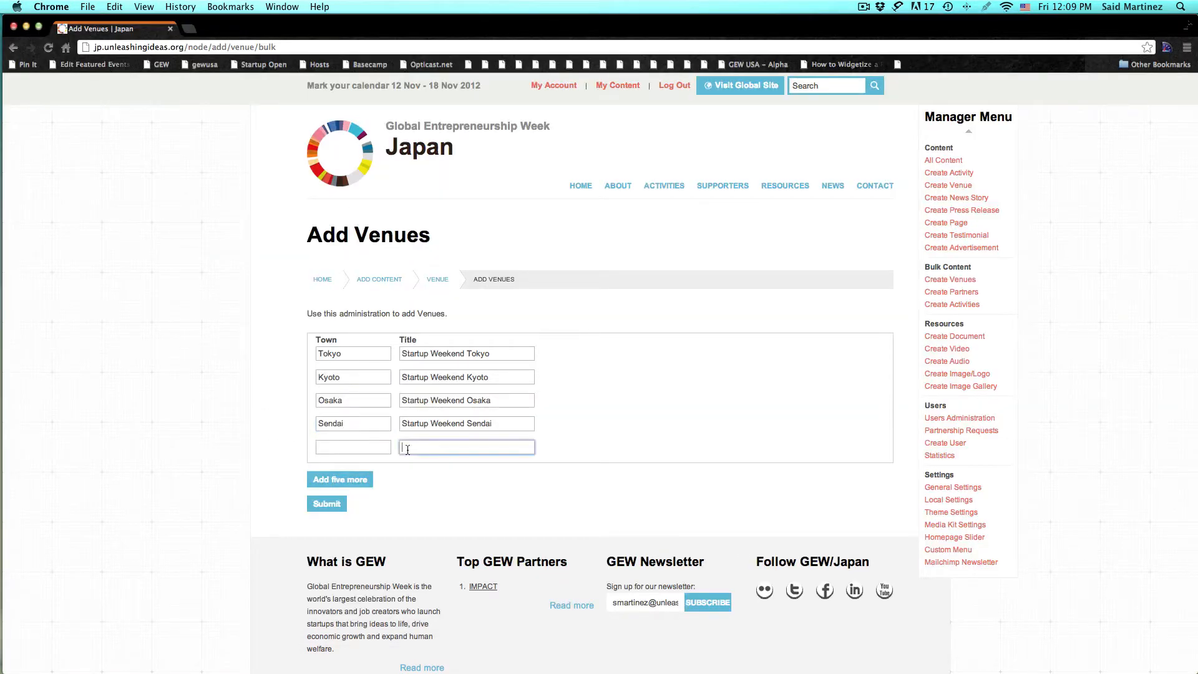
key(super+v)
click(353, 450)
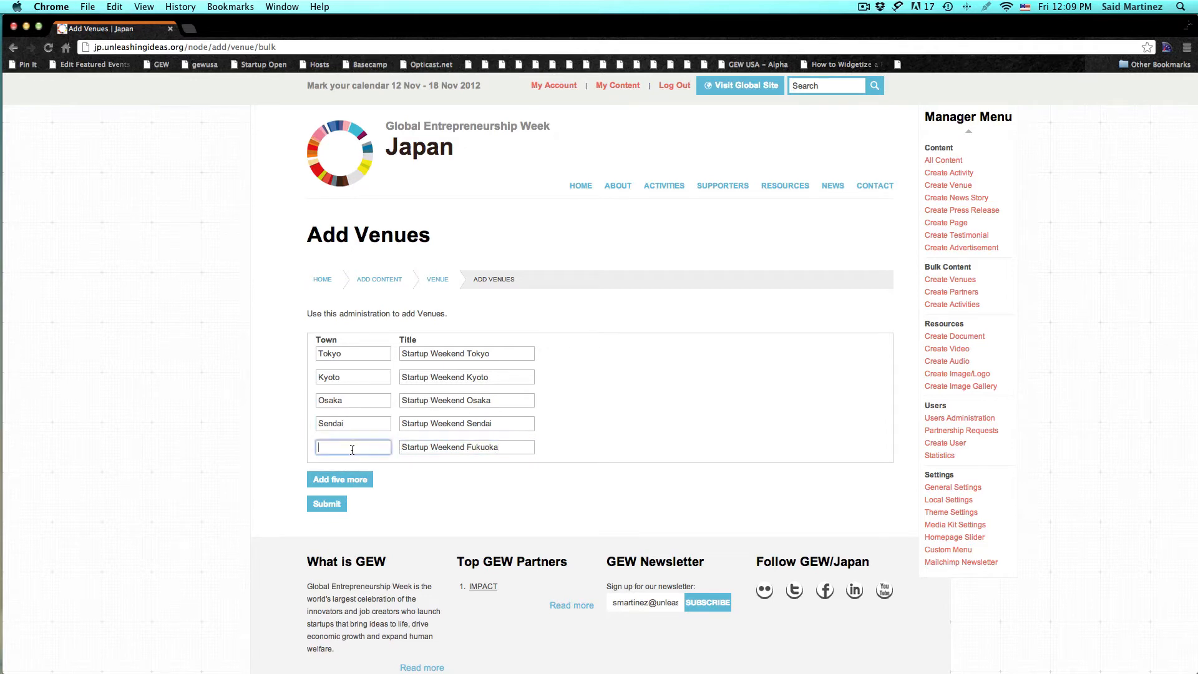
text(Fukuoka)
Step: Submit the five venues and open the bulk Create Partners form
click(464, 354)
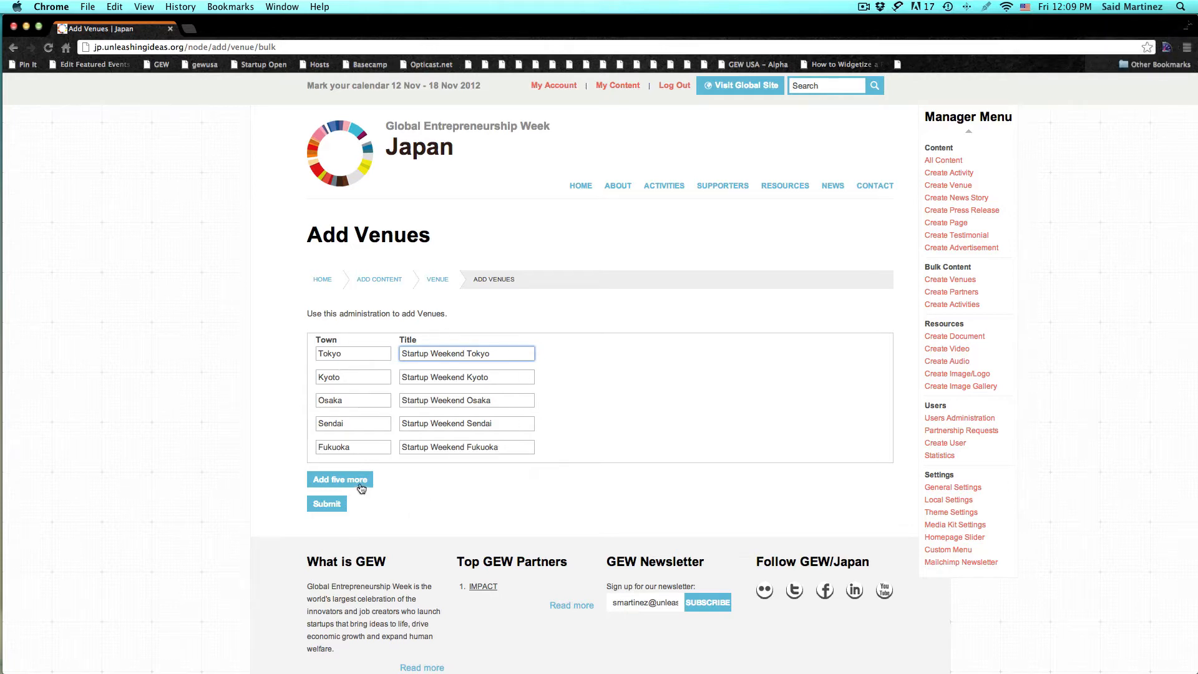
click(325, 505)
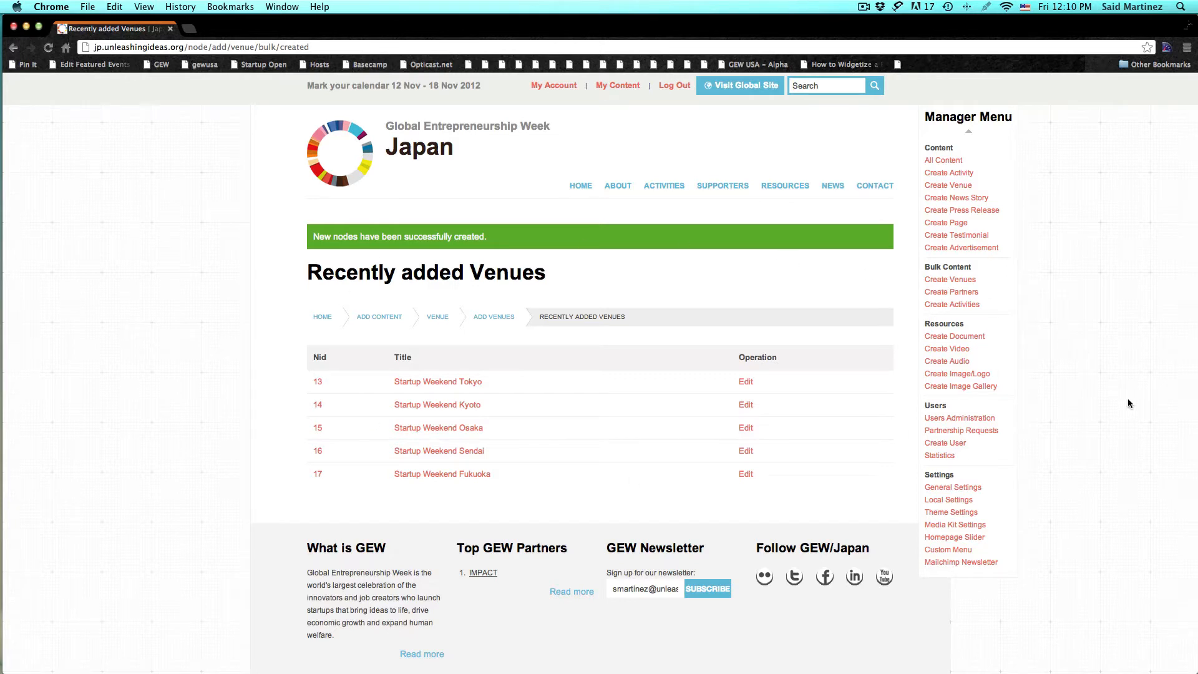
click(951, 296)
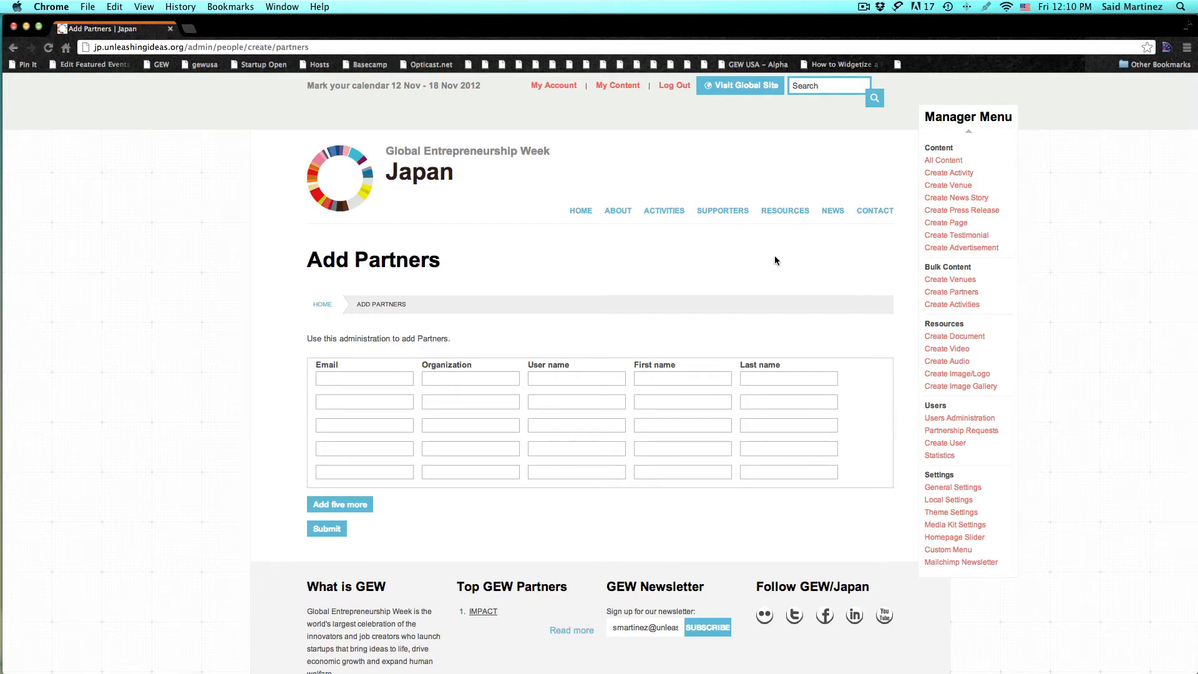
Step: Copy the contact email of the Startup Weekend Tokyo row from the Excel sheet into the first partner's Email field
key(super+Tab)
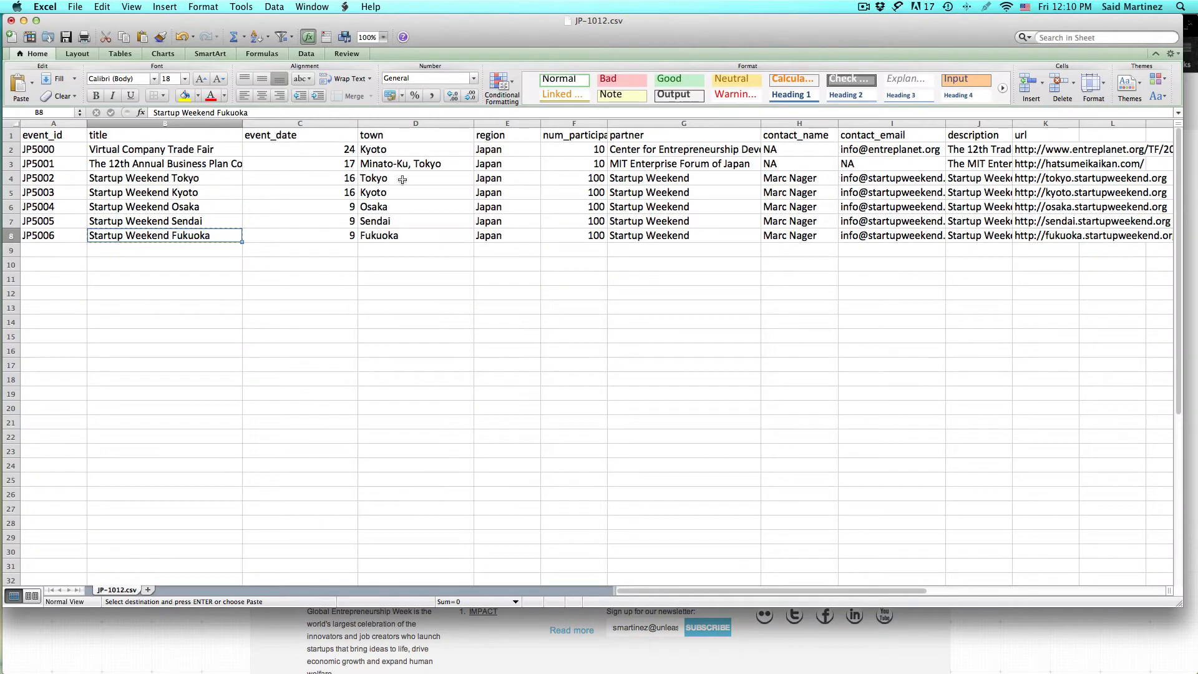
click(402, 180)
key(super+Tab)
key(super+Tab)
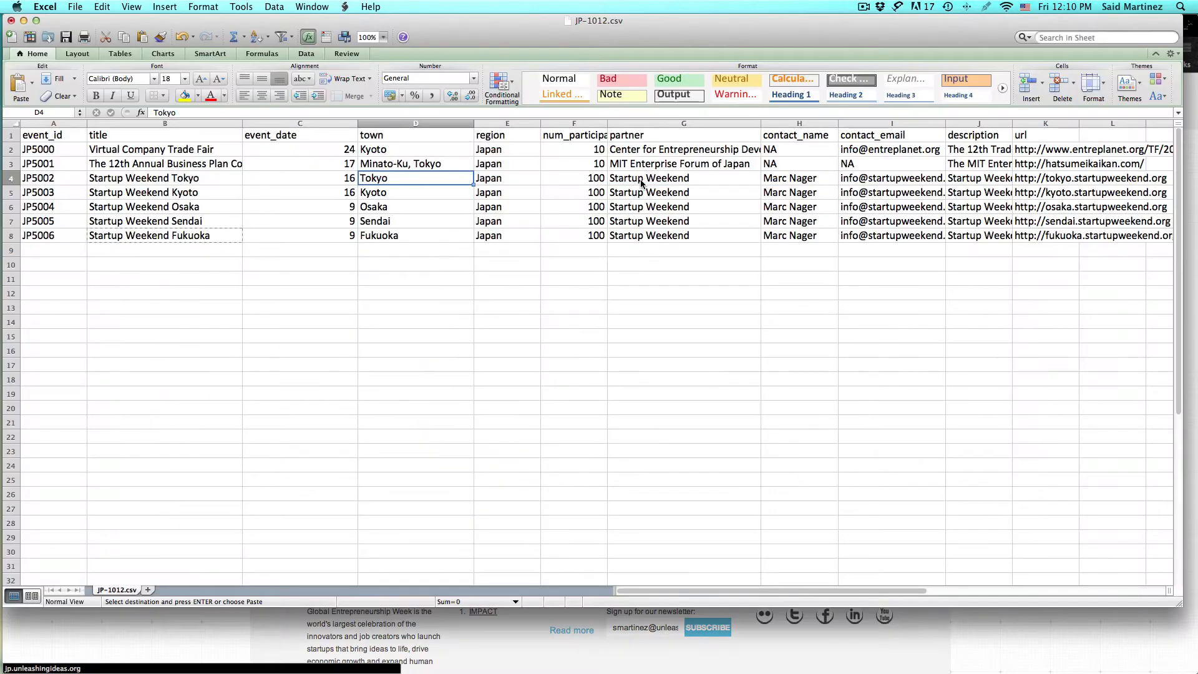
key(Right)
key(Right)
key(Right)
key(Right)
key(Right)
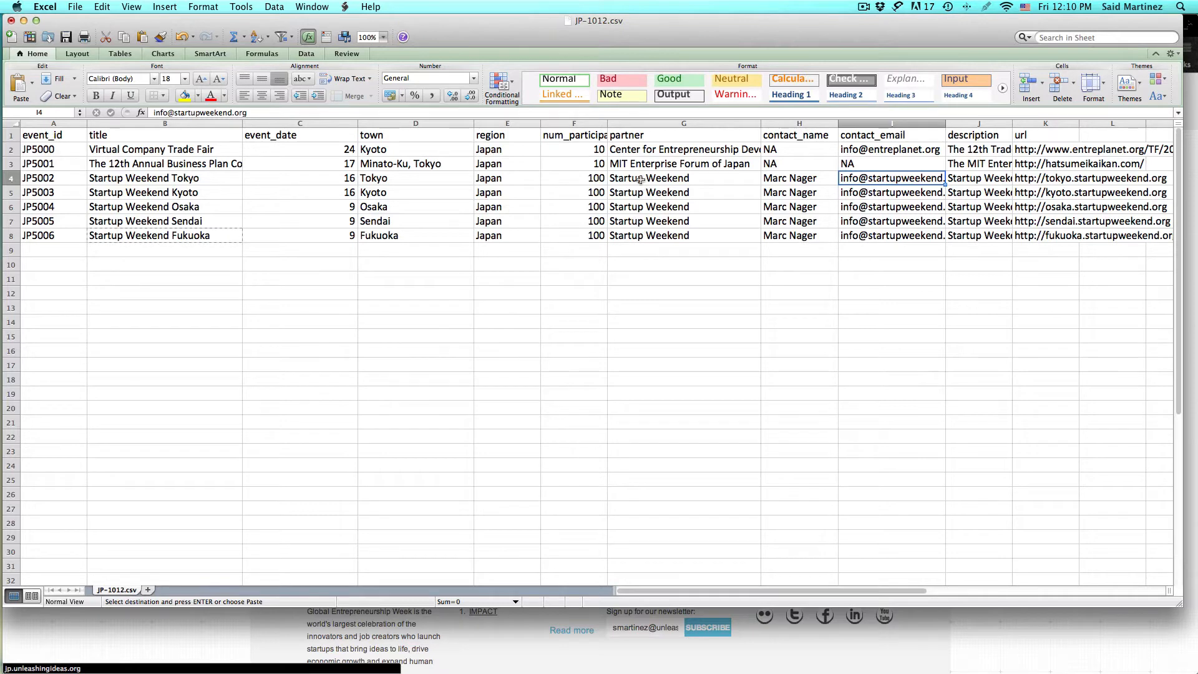
key(super+c)
key(super+Tab)
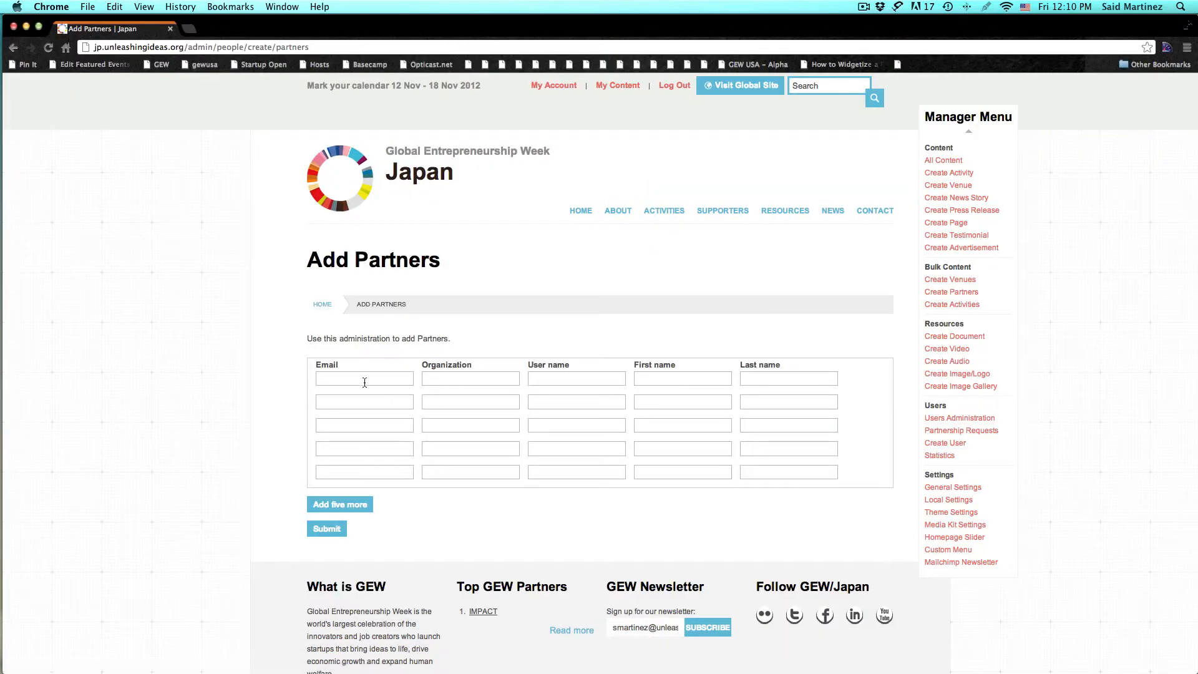
click(364, 381)
key(super+v)
key(Tab)
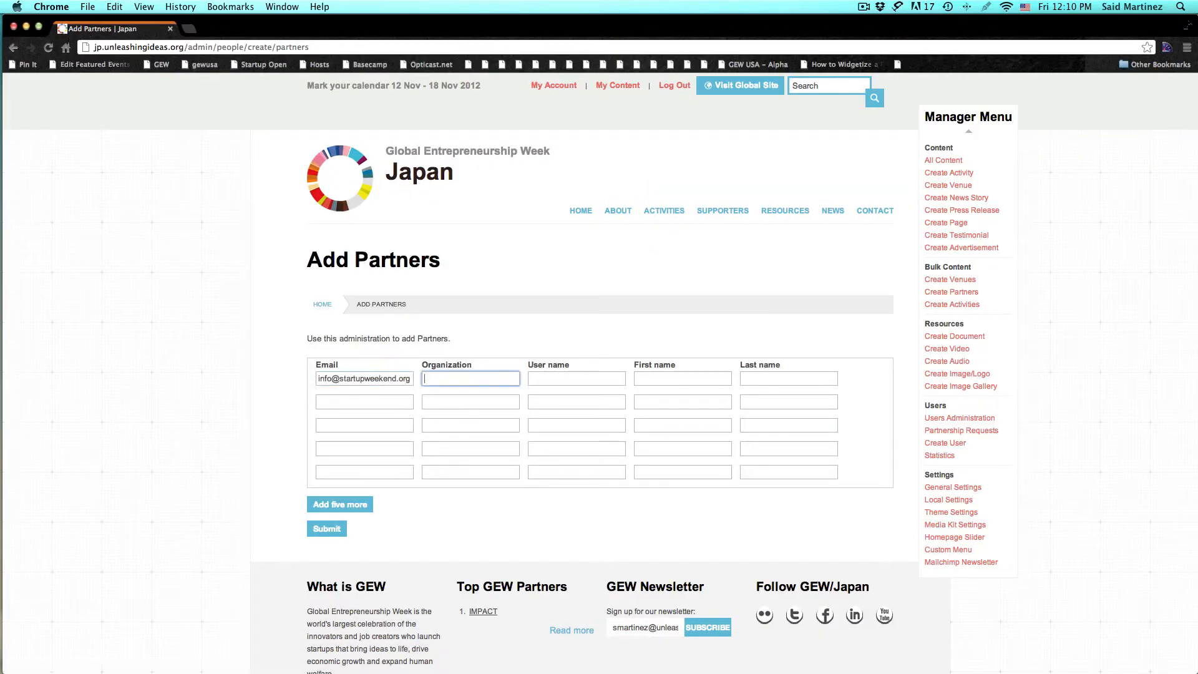
Step: Enter Startup Weekend Tokyo as the first partner's organization, checking the event title in the Excel sheet
key(super+Tab)
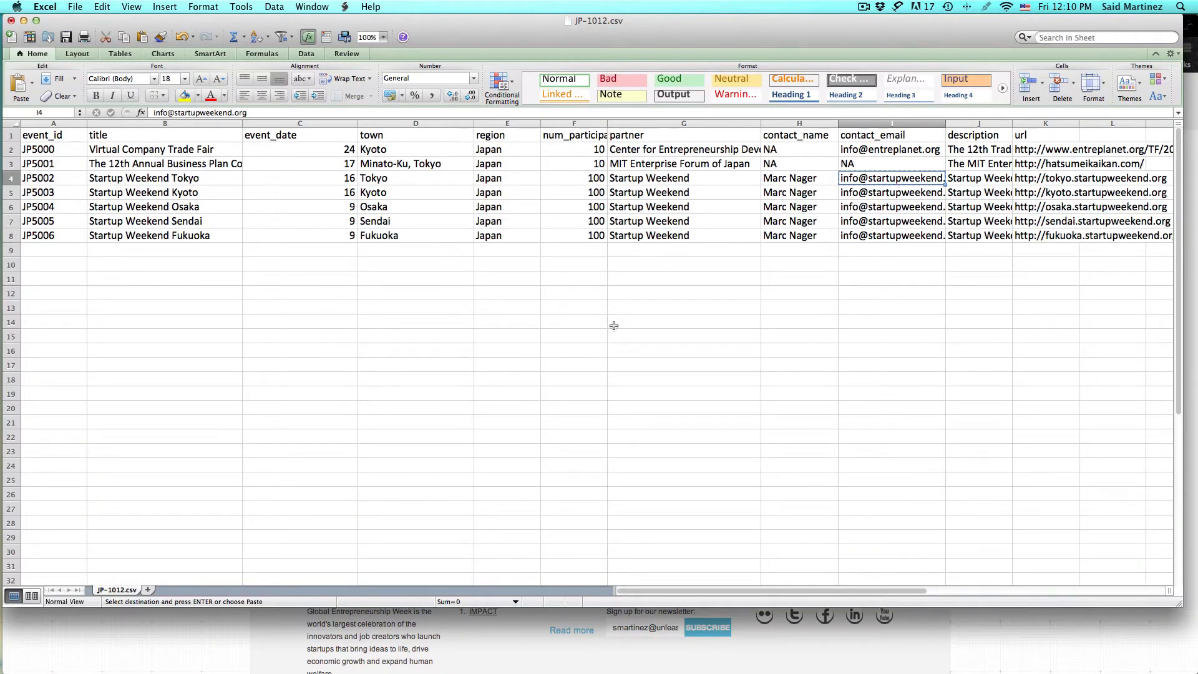
key(super+Tab)
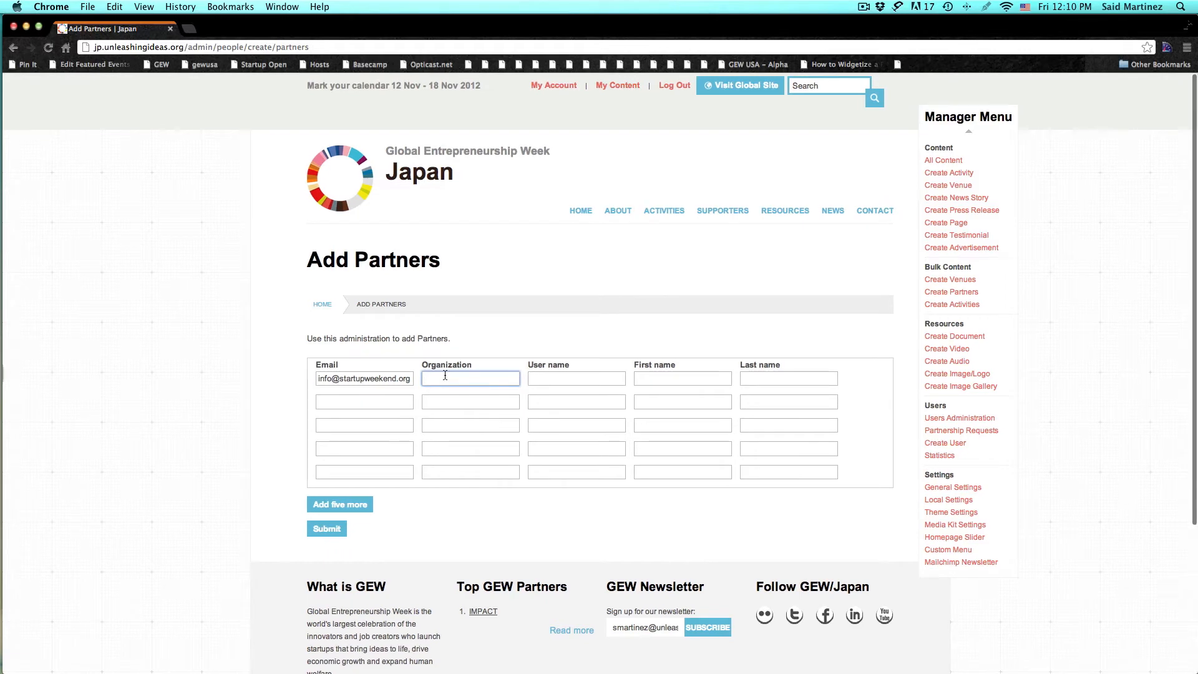
text(Startup WEe)
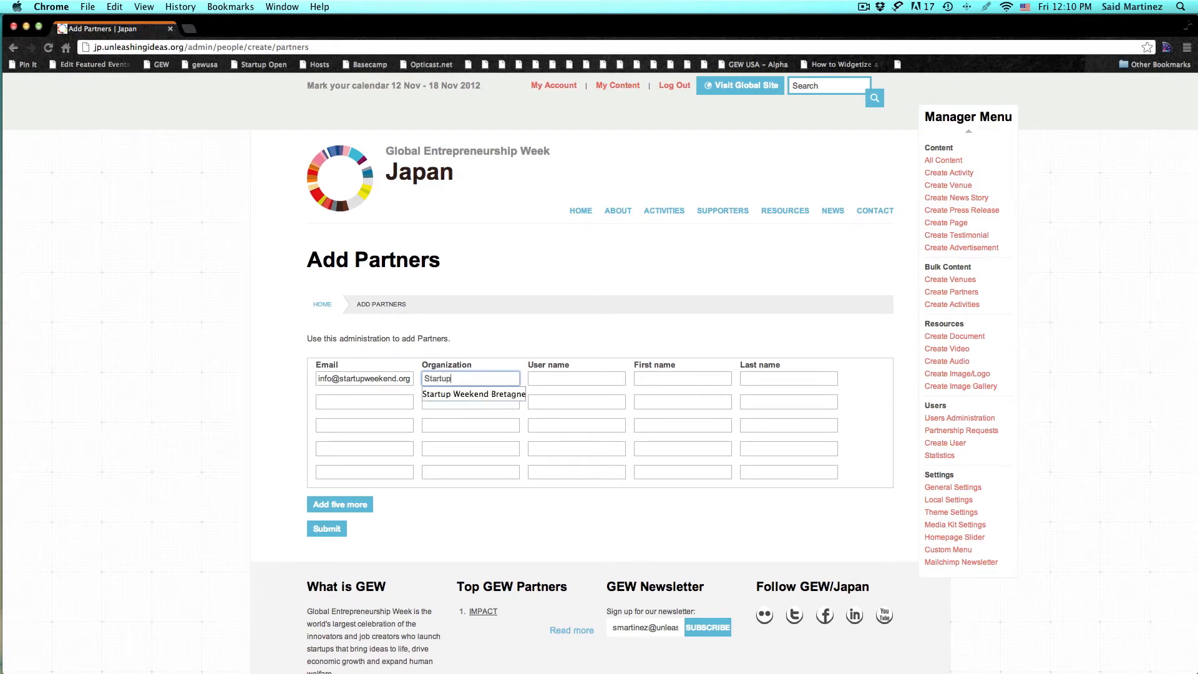
key(BackSpace)
text(eekend)
key(super+Tab)
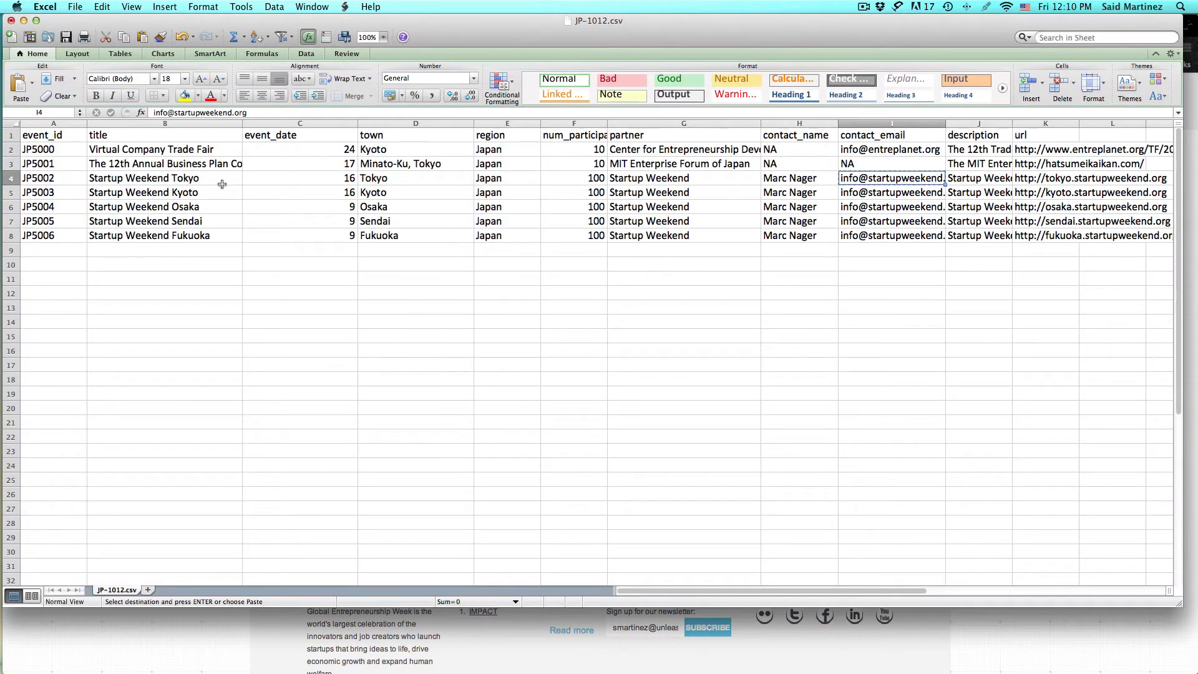
click(199, 181)
key(super+Tab)
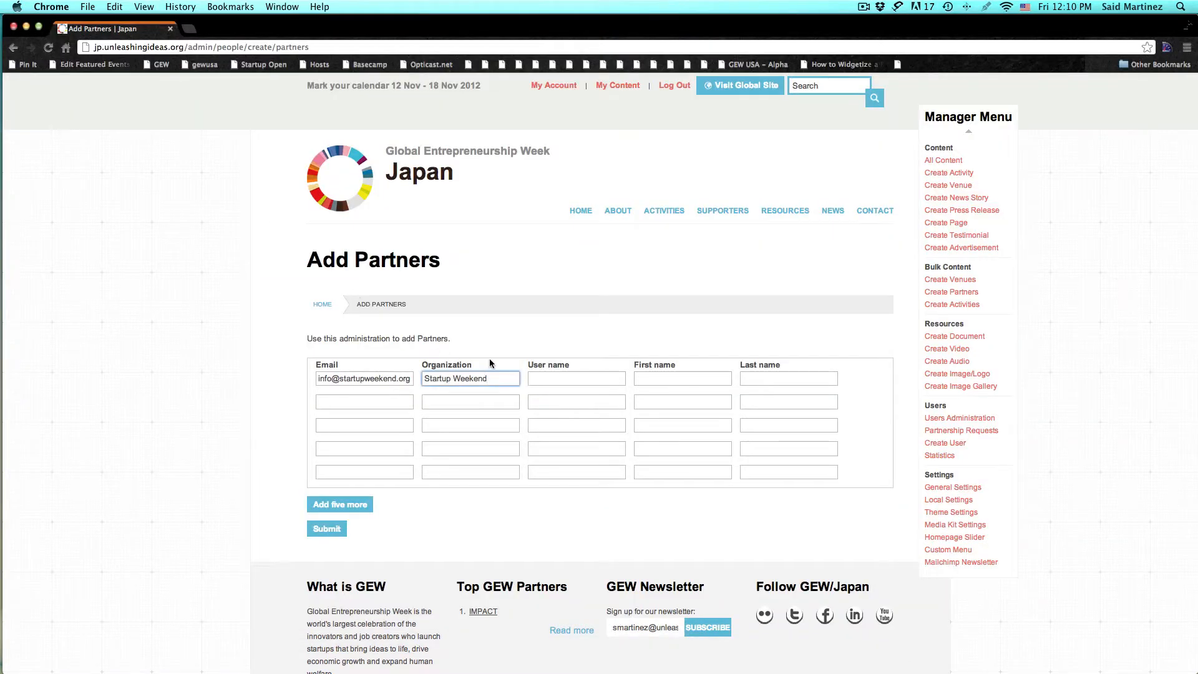
text(Tokyo)
Step: Copy the first partner's contact email into the Email fields of the other four partner rows
triple_click(380, 379)
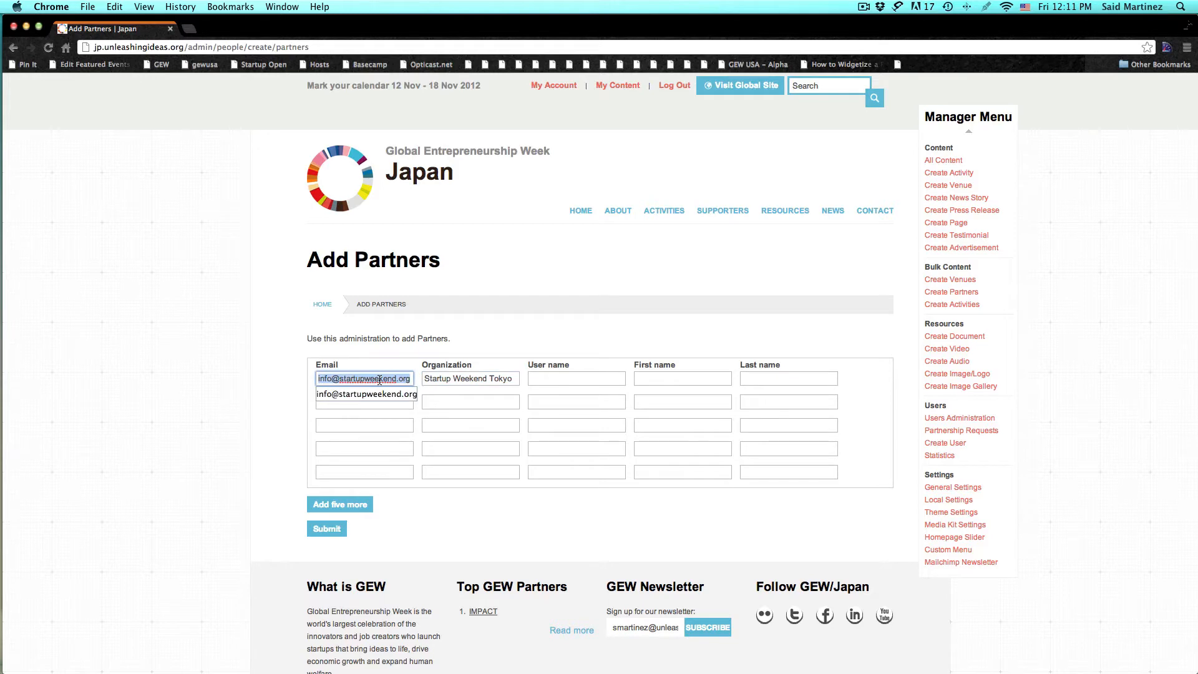
key(ctrl+c)
key(Tab)
click(321, 402)
key(ctrl+v)
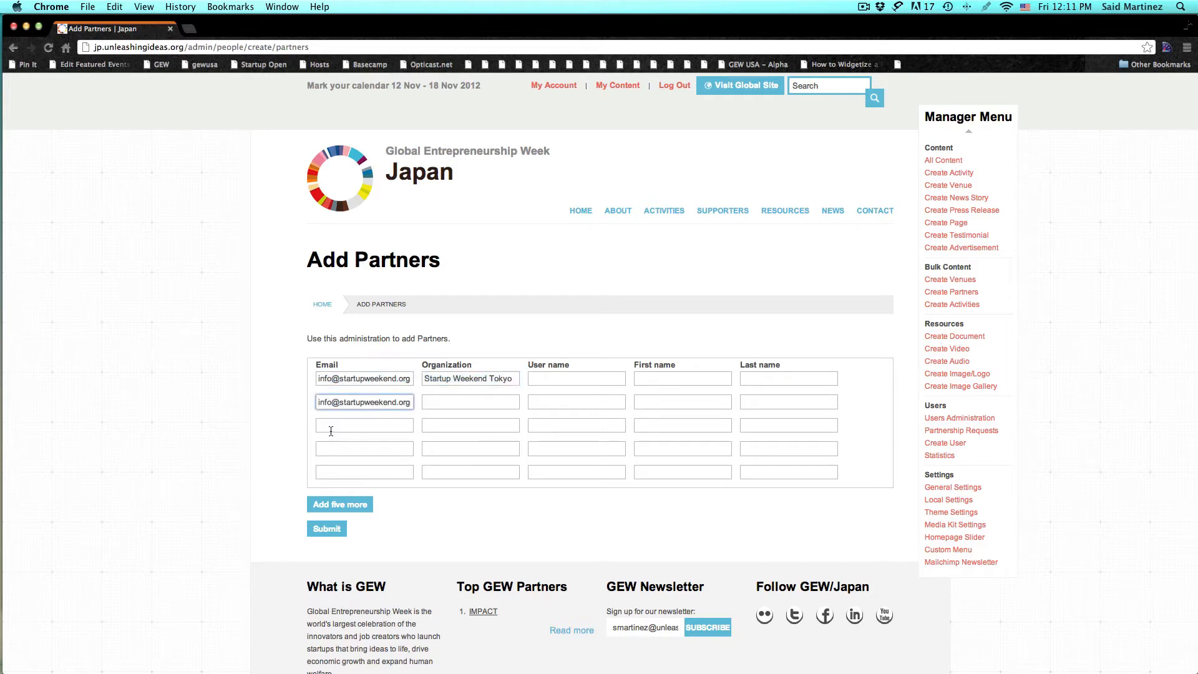
click(330, 430)
key(ctrl+v)
click(337, 446)
key(ctrl+v)
click(337, 475)
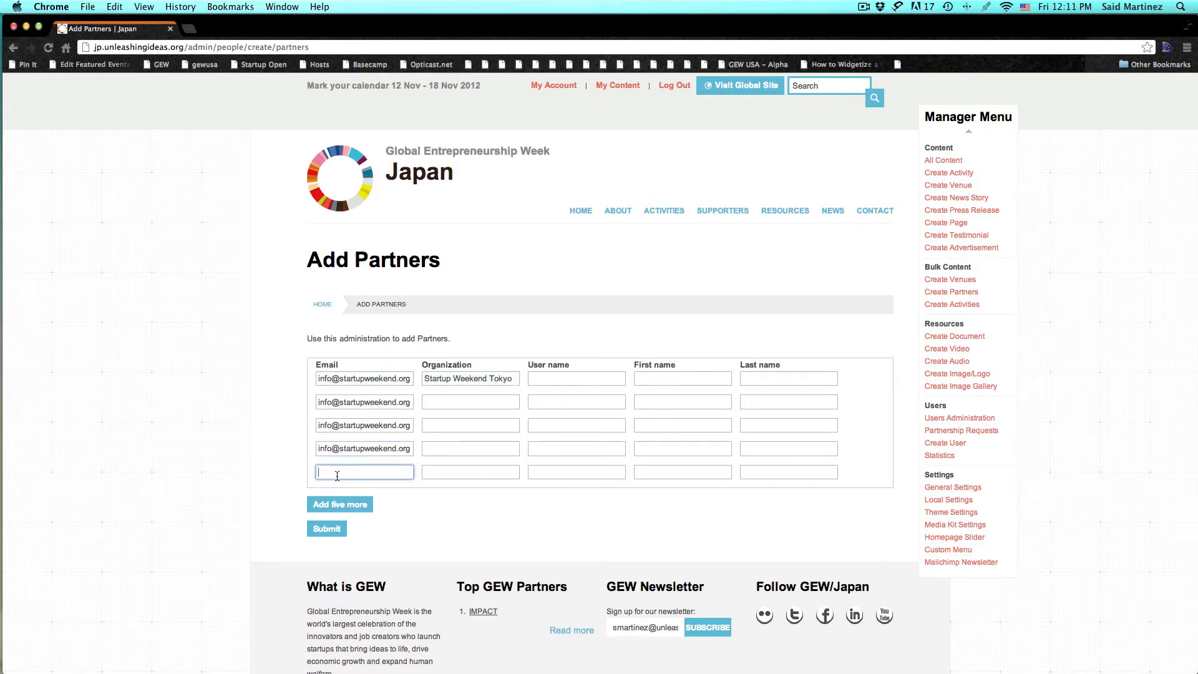
key(ctrl+v)
Step: Fill the second partner's organization with Startup Weekend Kyoto copied from the Excel sheet
click(471, 401)
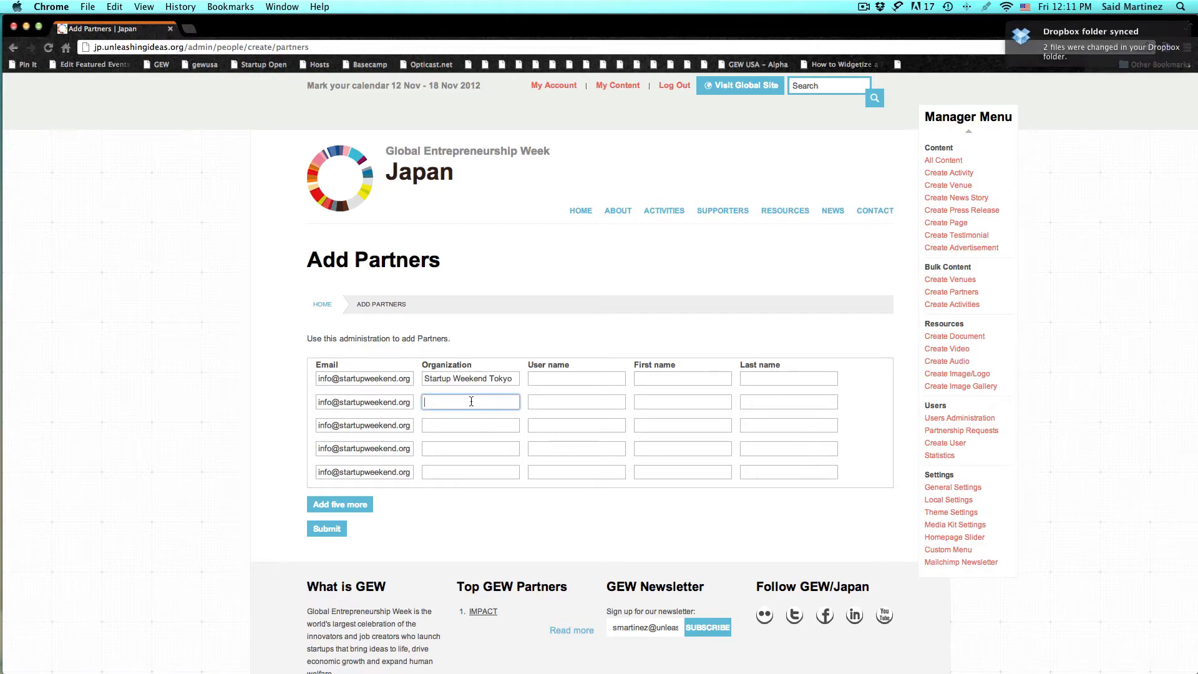
key(super+Tab)
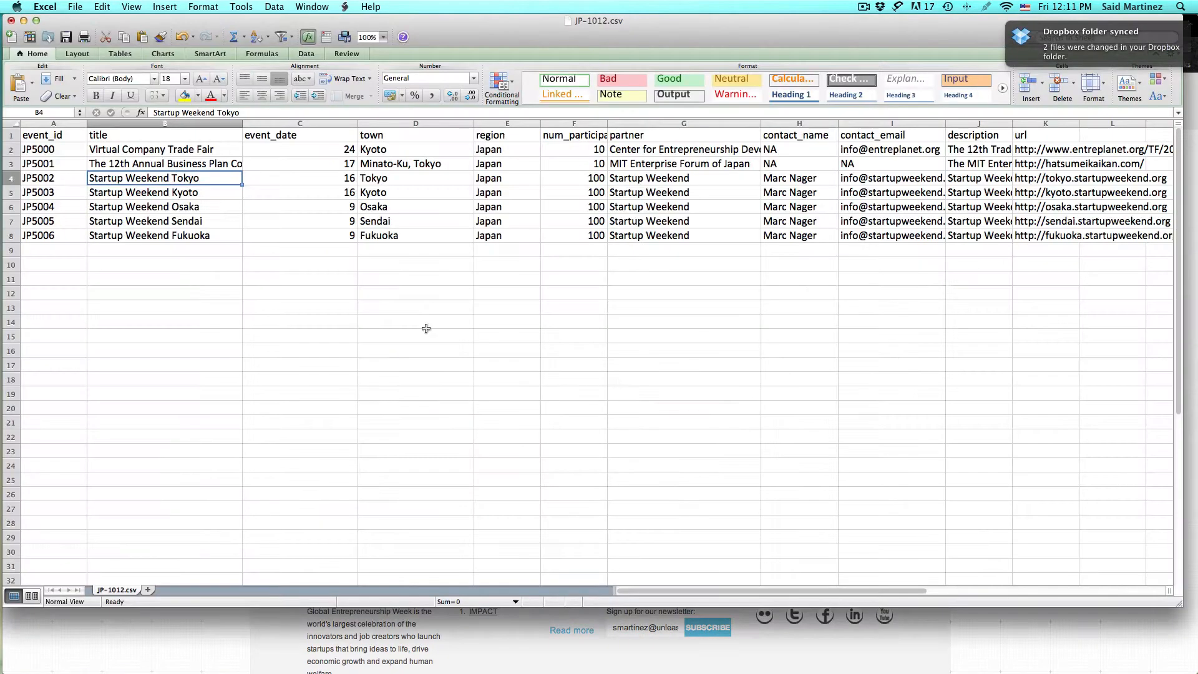
click(221, 199)
key(super+c)
key(super+Tab)
key(super+v)
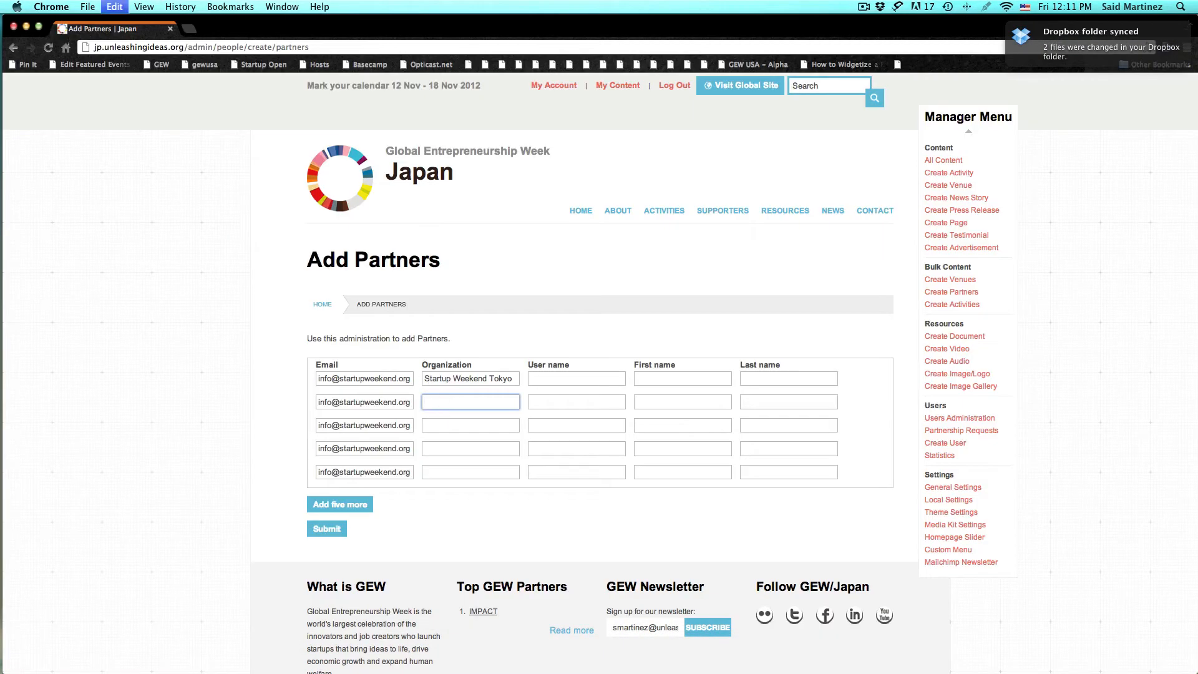
Step: Fill the third partner's organization with Startup Weekend Osaka copied from the Excel sheet
key(super+Tab)
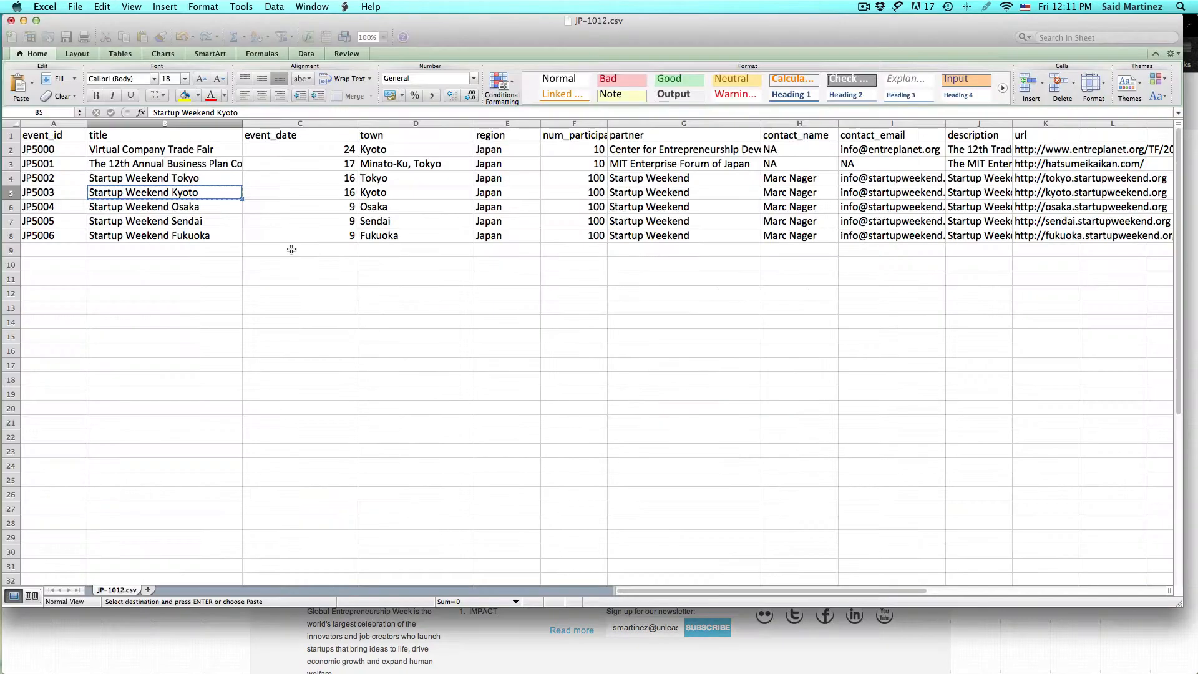
click(198, 206)
key(super+c)
key(super+Tab)
click(452, 423)
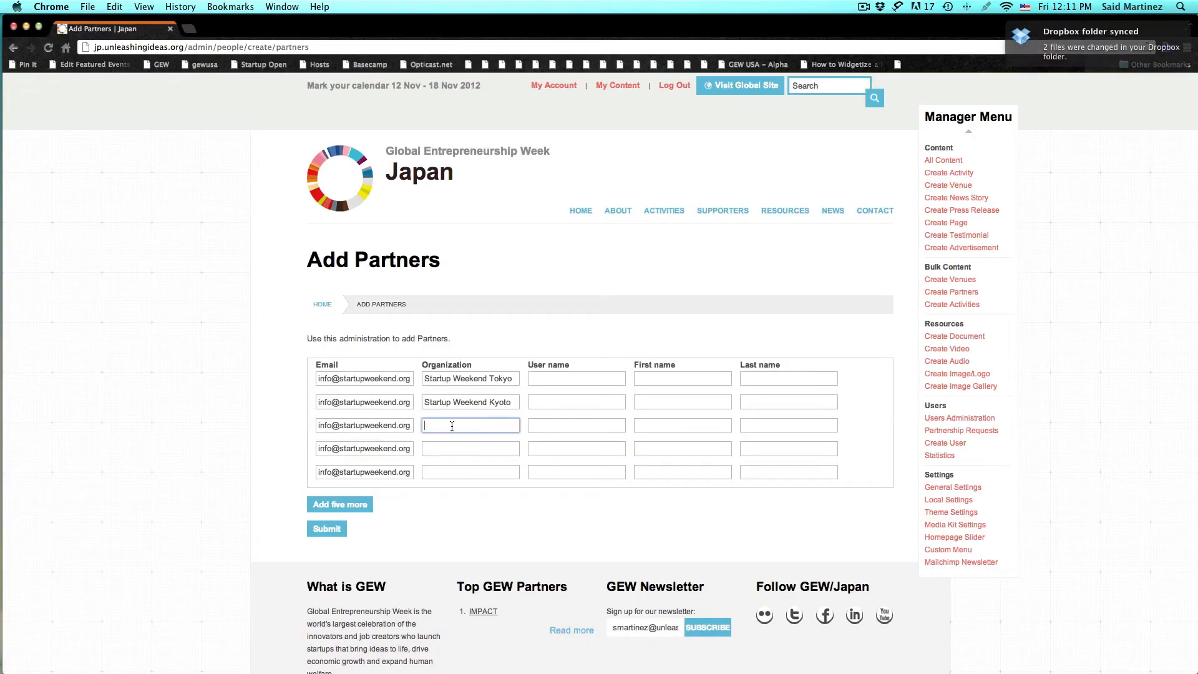
key(super+v)
Step: Fill the fourth partner's organization with Startup Weekend Sendai copied from the Excel sheet
key(super+Tab)
click(167, 217)
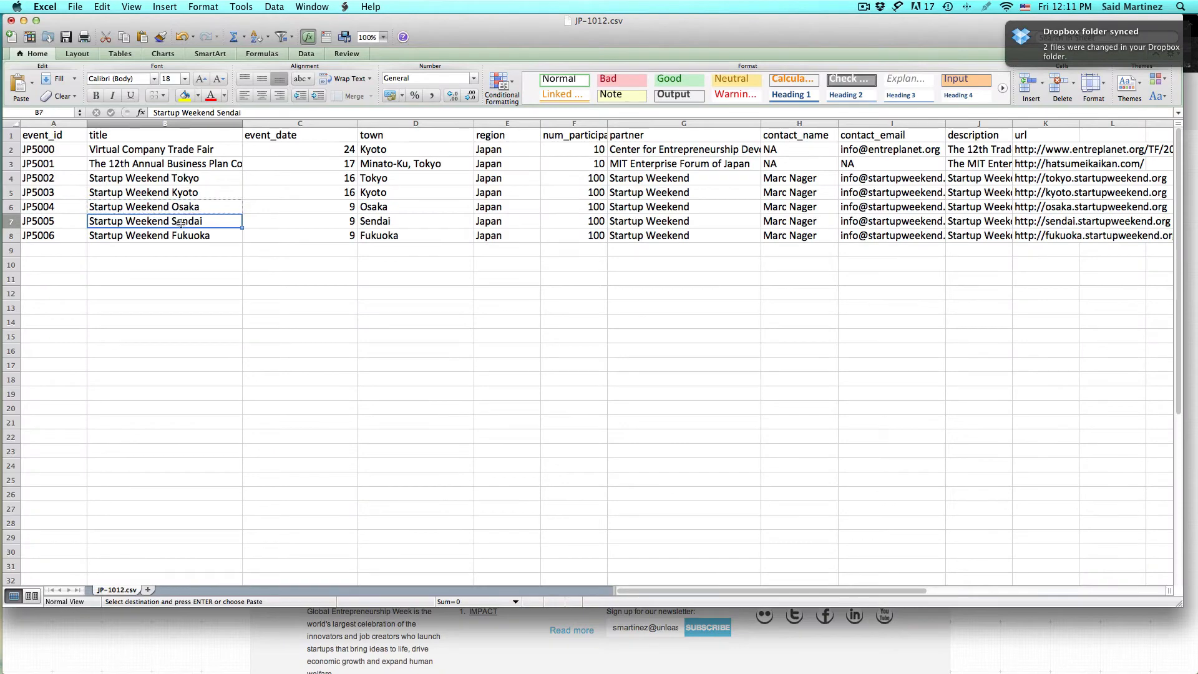
key(super+c)
key(super+Tab)
click(463, 452)
key(super+v)
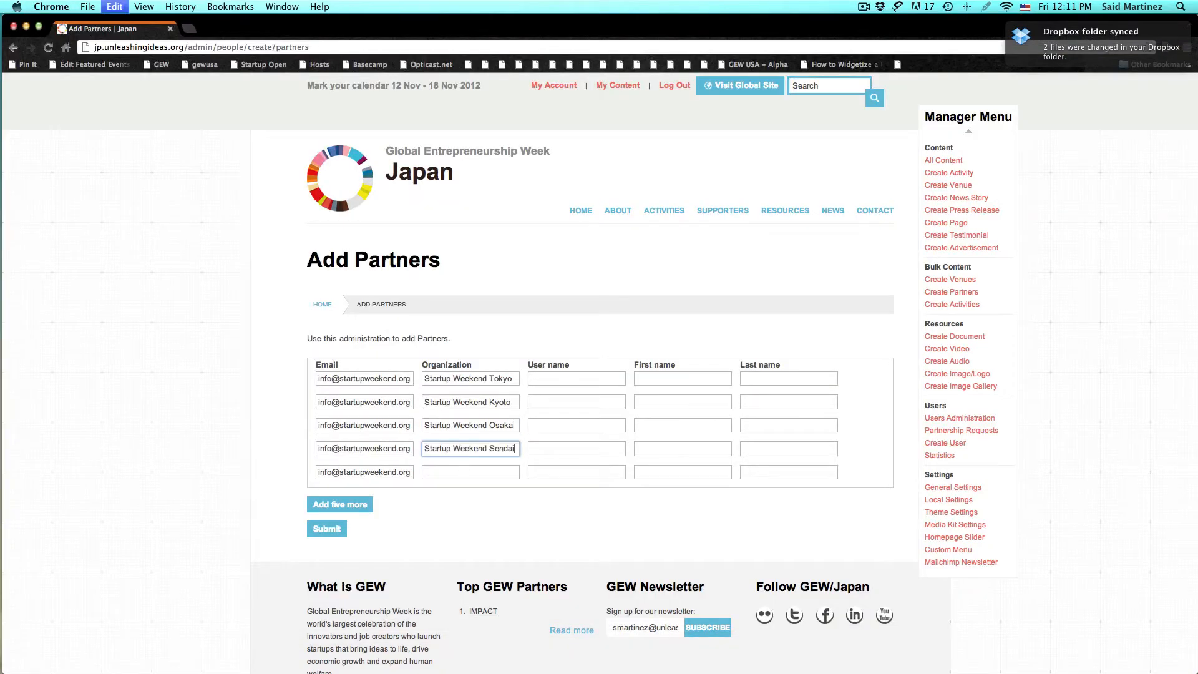
Step: Fill the fifth partner's organization with Startup Weekend Fukuoka copied from the Excel sheet
key(super+Tab)
click(178, 240)
key(super+c)
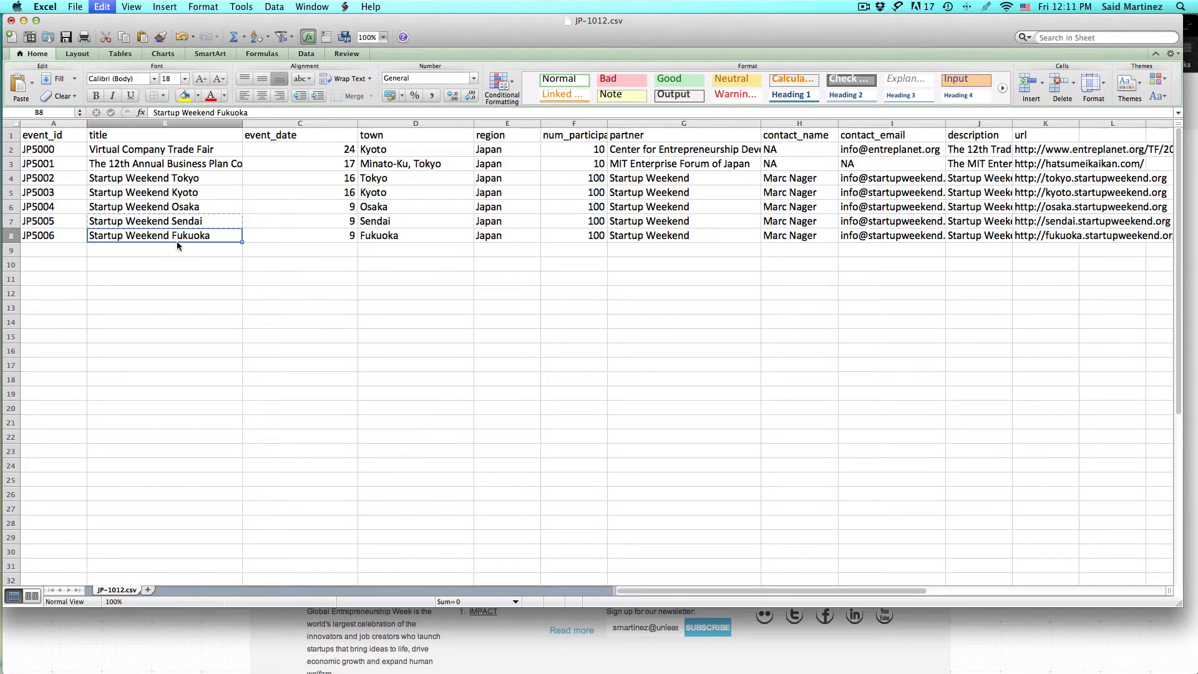
key(super+Tab)
click(440, 474)
key(super+v)
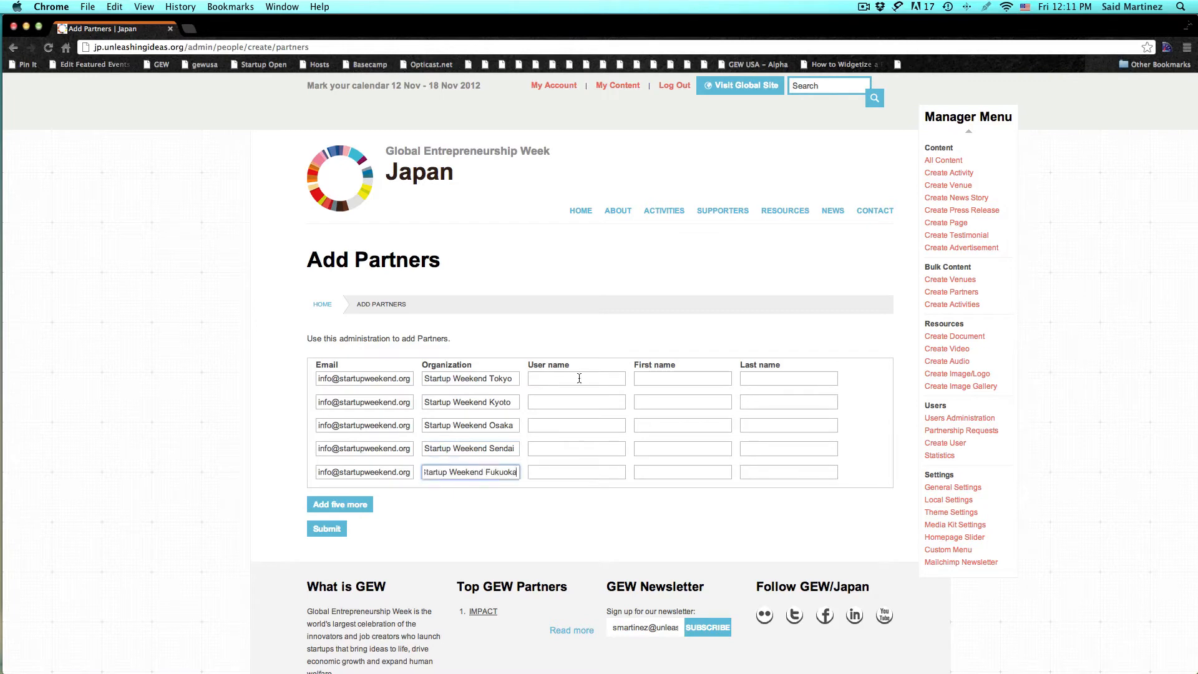
Step: Set the first partner's user name to the suggested entry startupweekend
click(577, 378)
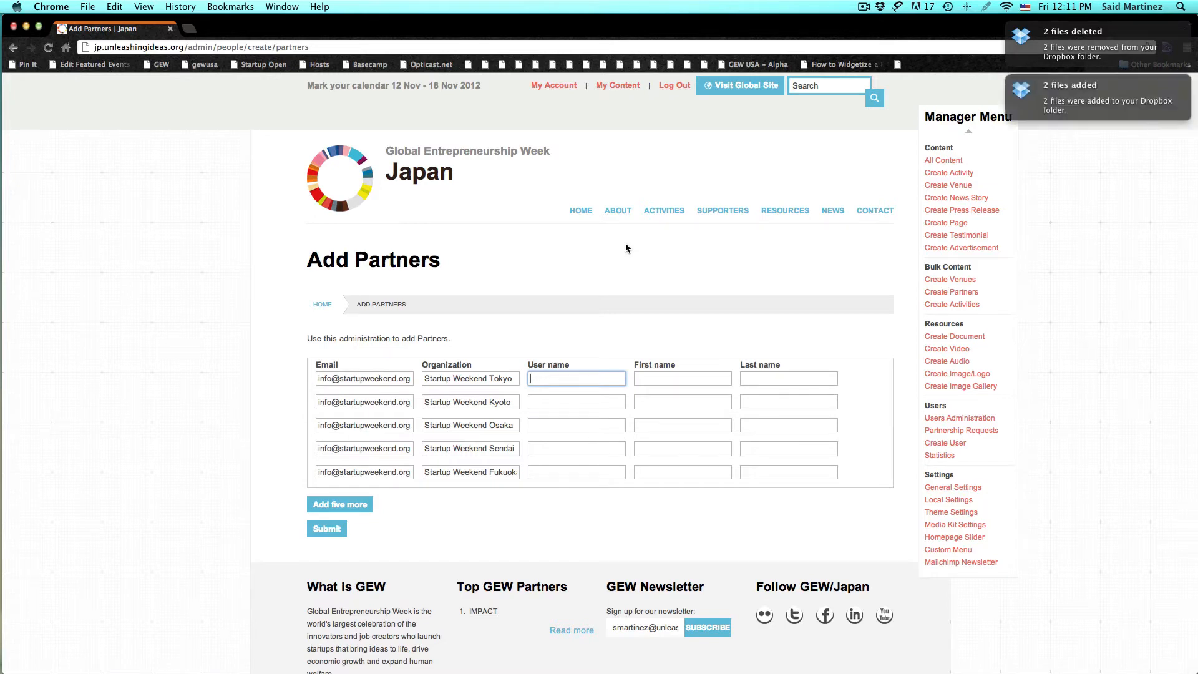
text(sta)
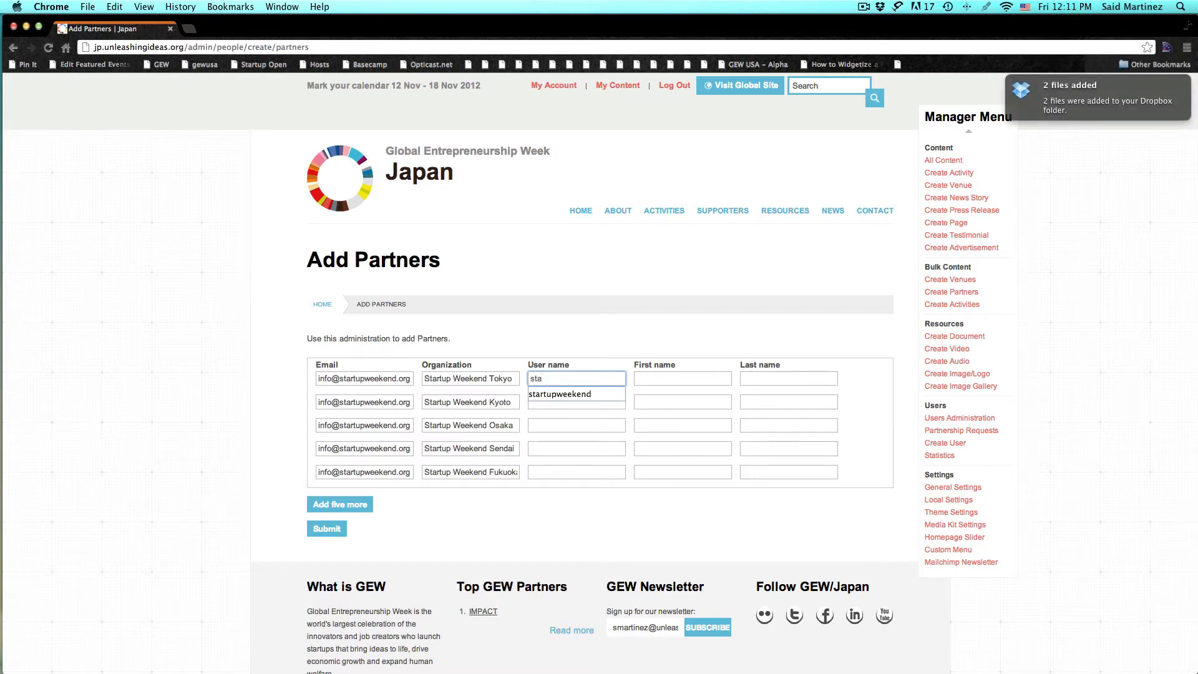
key(Down)
key(Return)
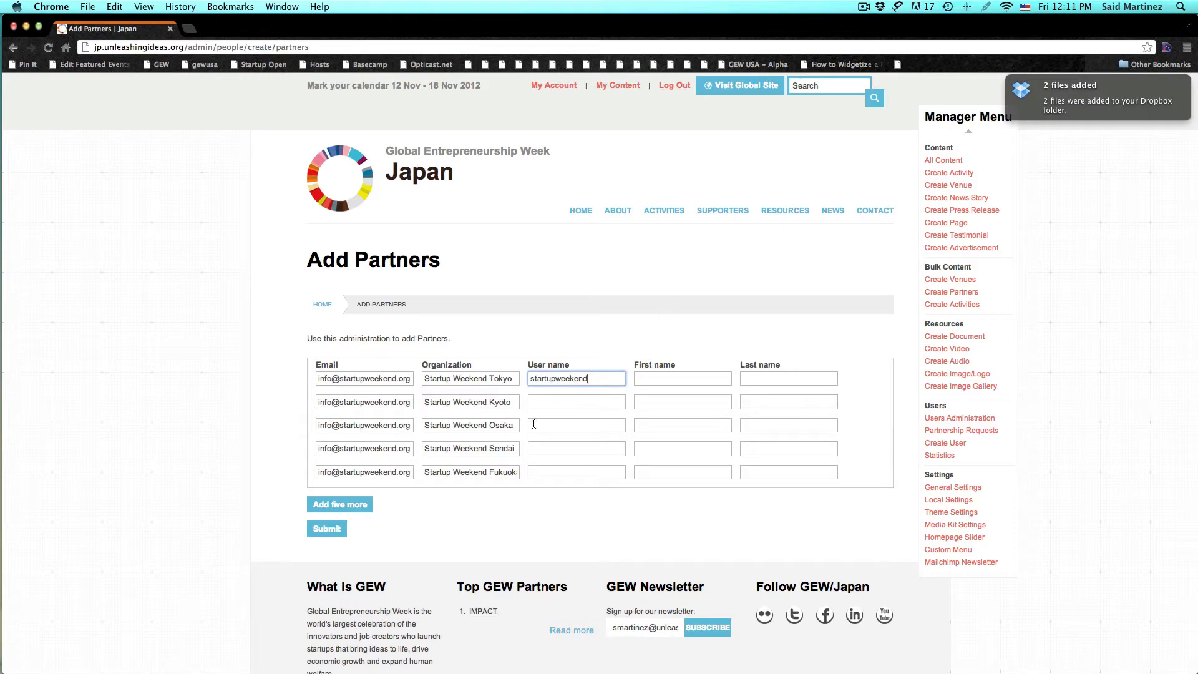
Step: Copy the user name startupweekend from the first partner row into the other four rows
click(542, 408)
double_click(583, 379)
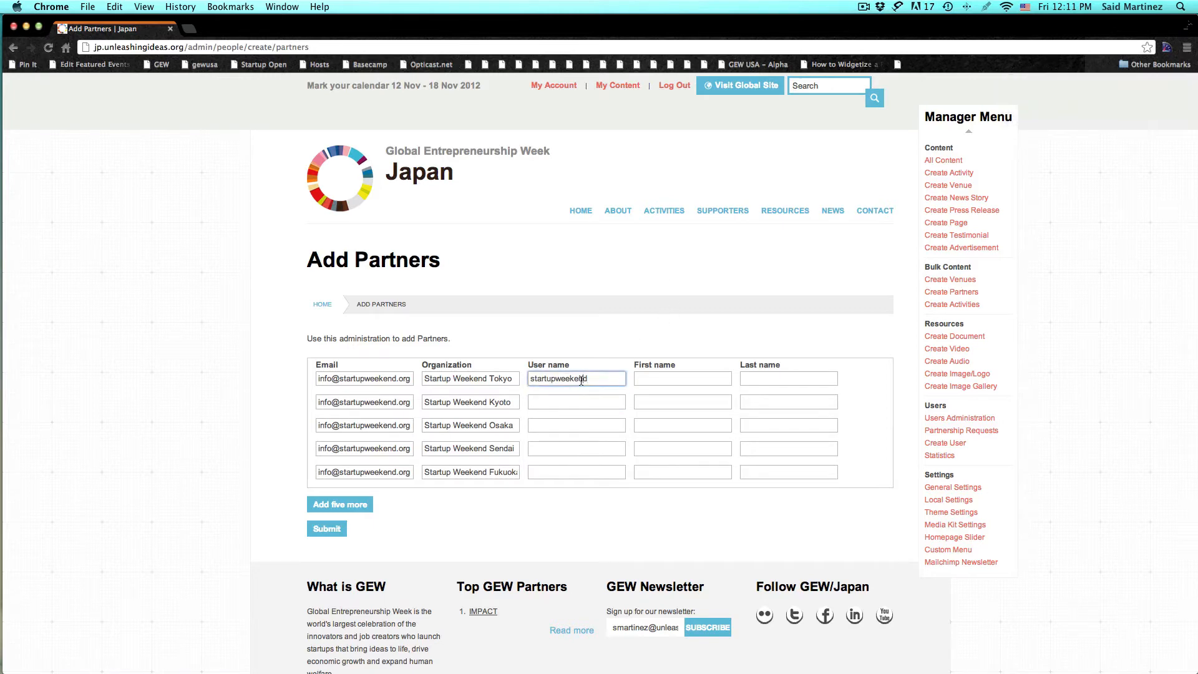
key(super+c)
click(544, 403)
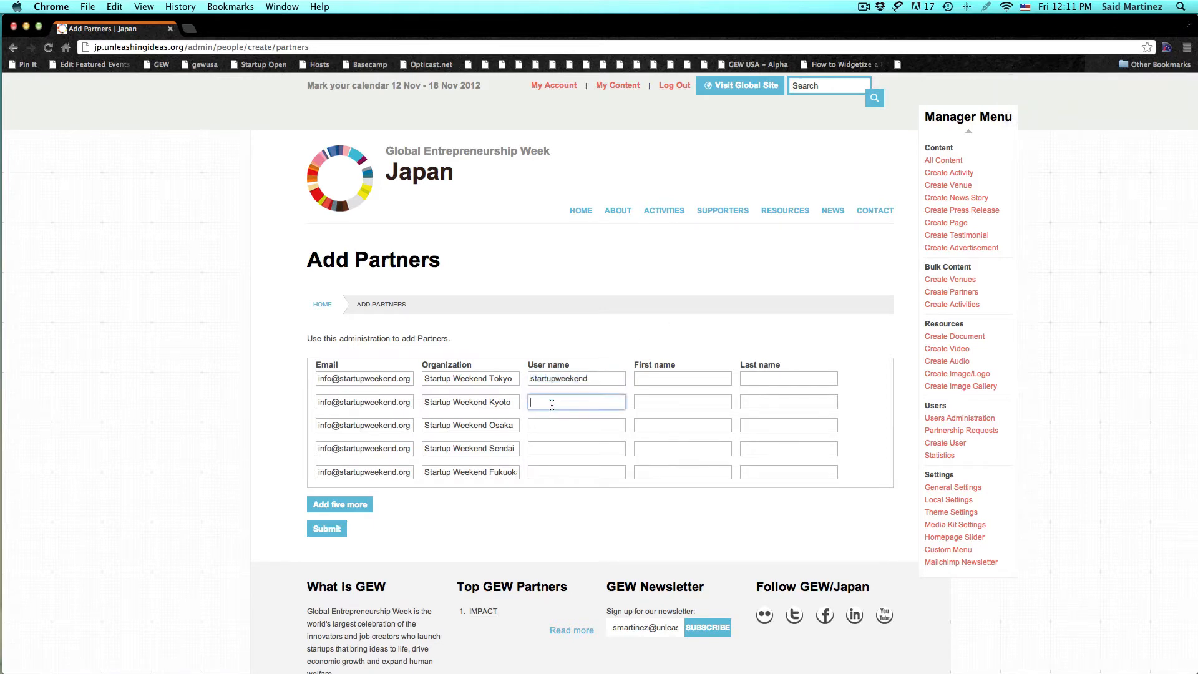
key(super+v)
click(545, 425)
key(super+v)
click(544, 448)
key(super+v)
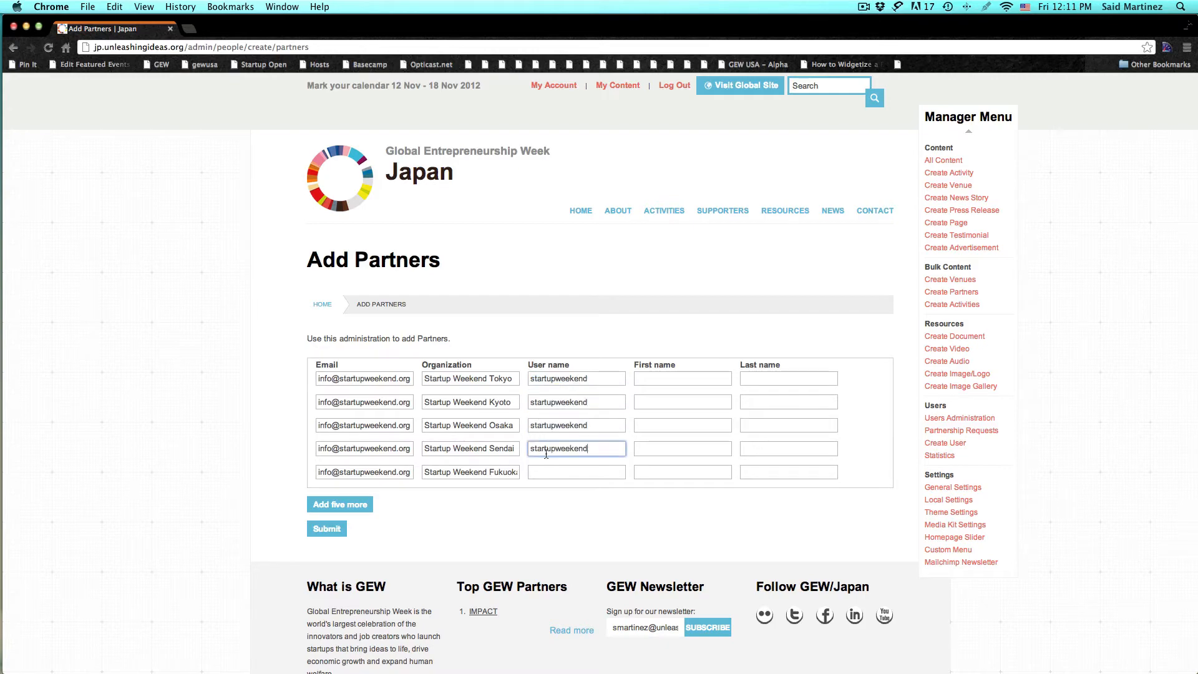
click(551, 472)
key(super+v)
Step: Enter the first partner's contact first name and last name as listed for Startup Weekend Tokyo in the Excel sheet
click(652, 384)
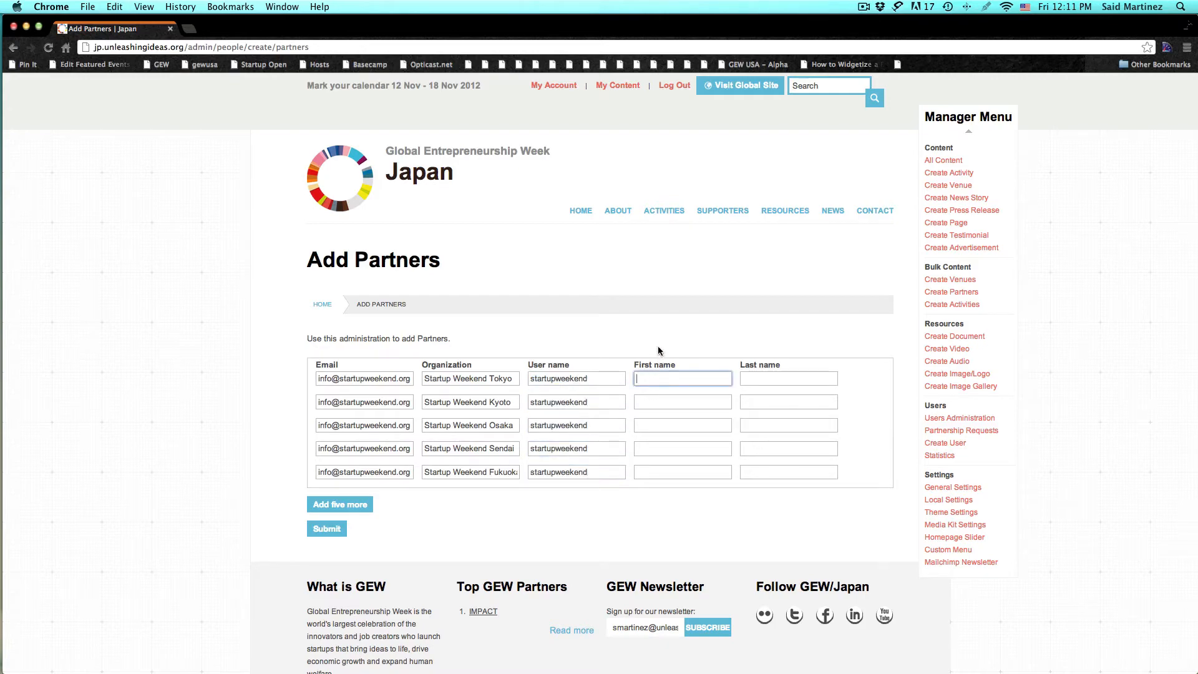
key(super+Tab)
click(794, 179)
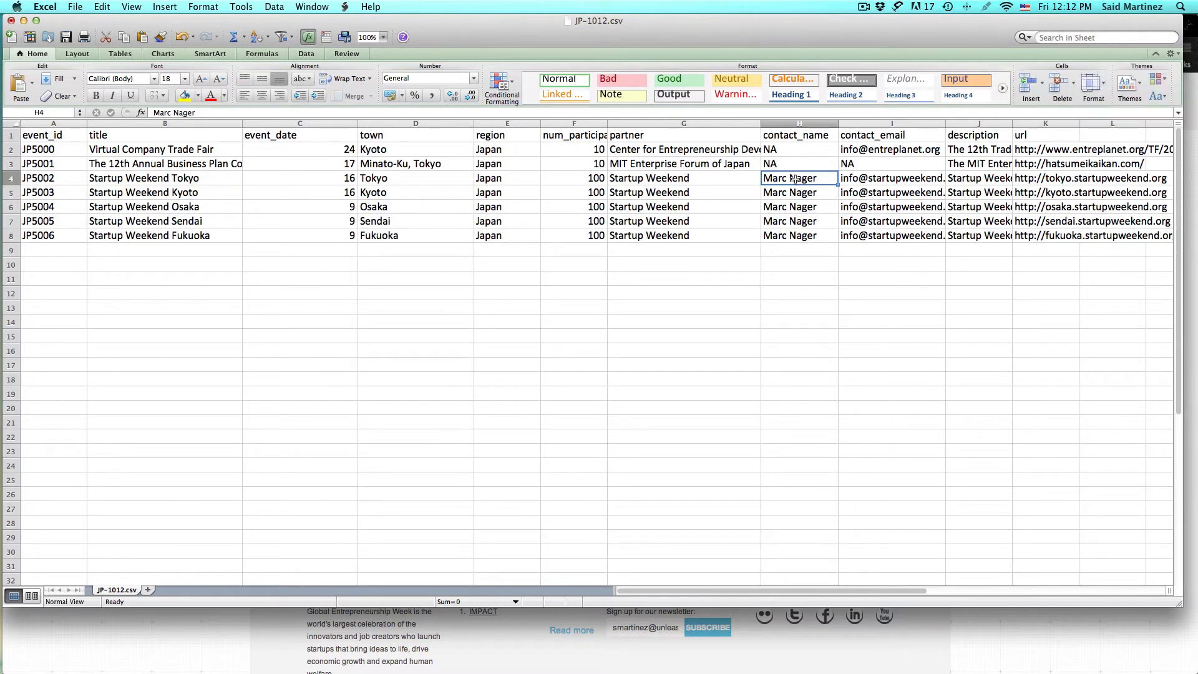
key(super+Tab)
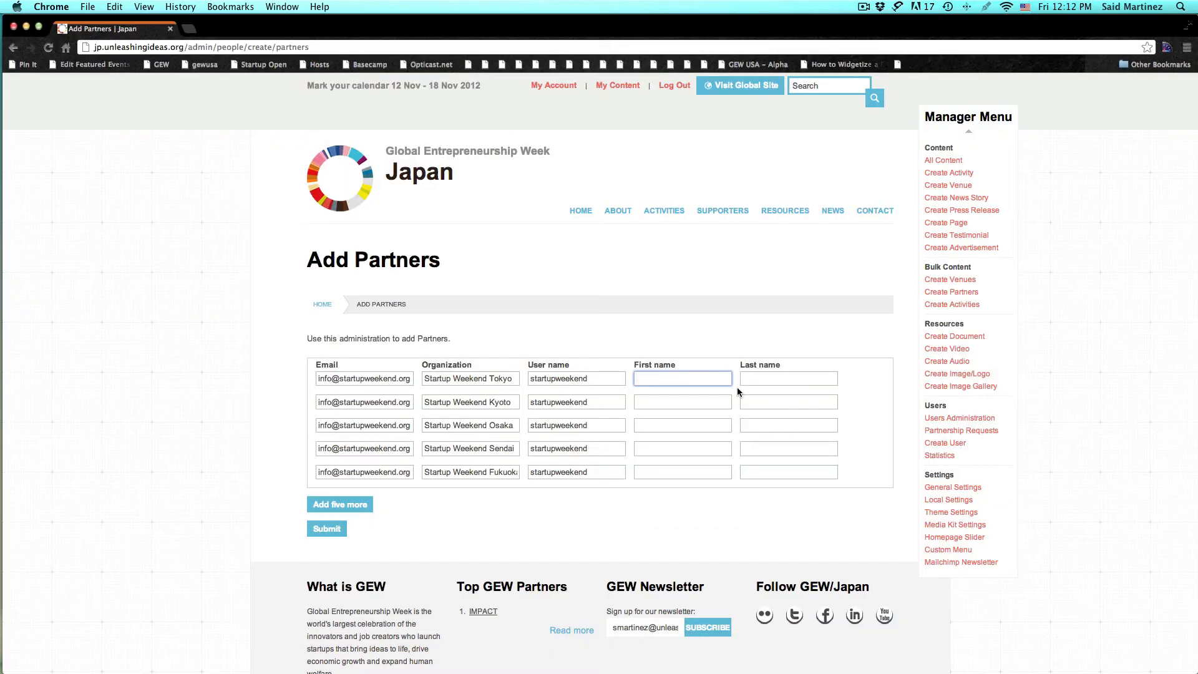
text(Marc)
key(Tab)
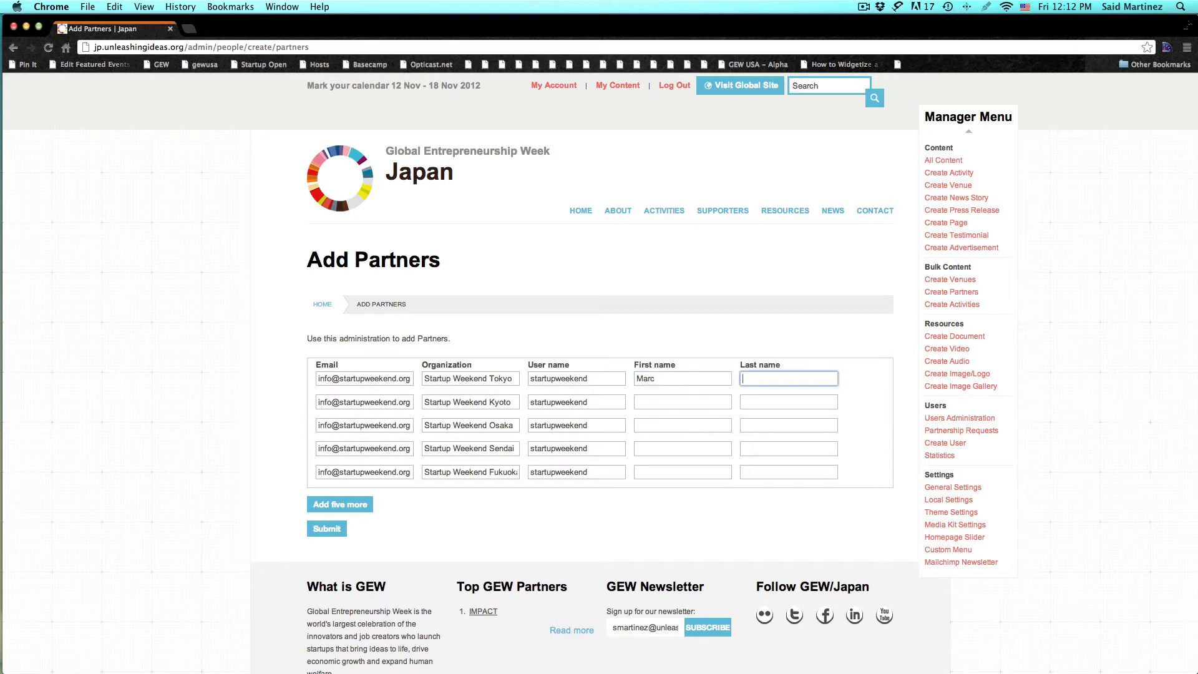
text(Nager)
key(Tab)
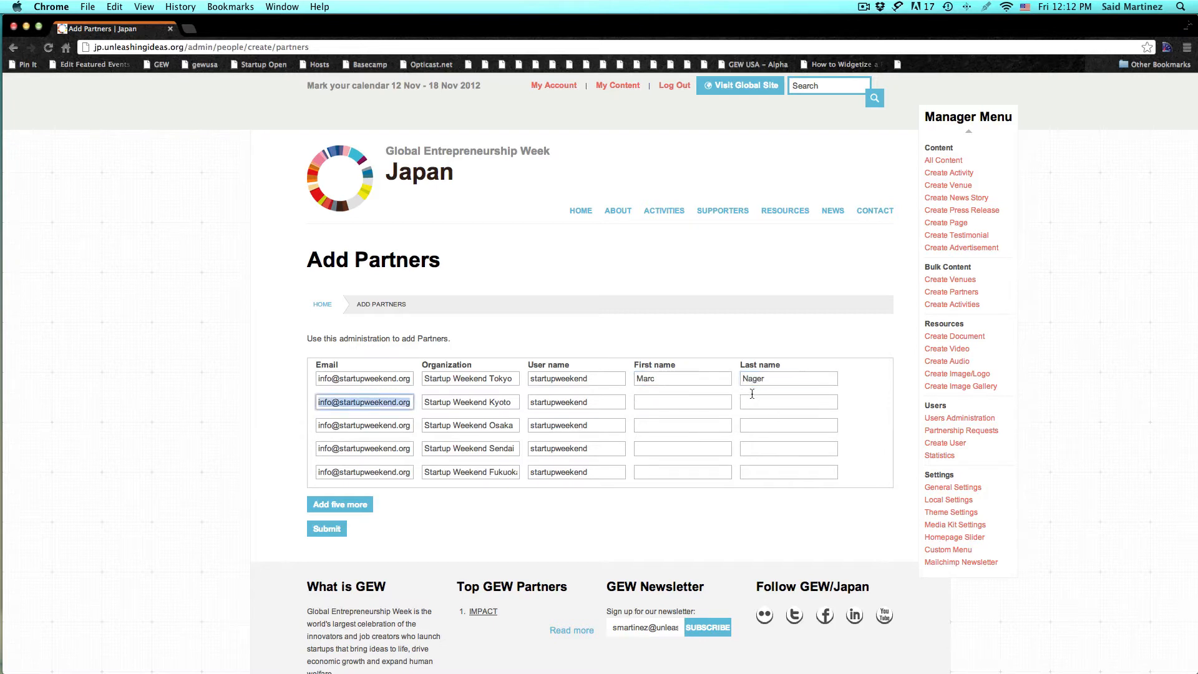
Step: Copy the contact's first name from the first partner row into the other four rows
double_click(692, 378)
key(super+c)
click(666, 416)
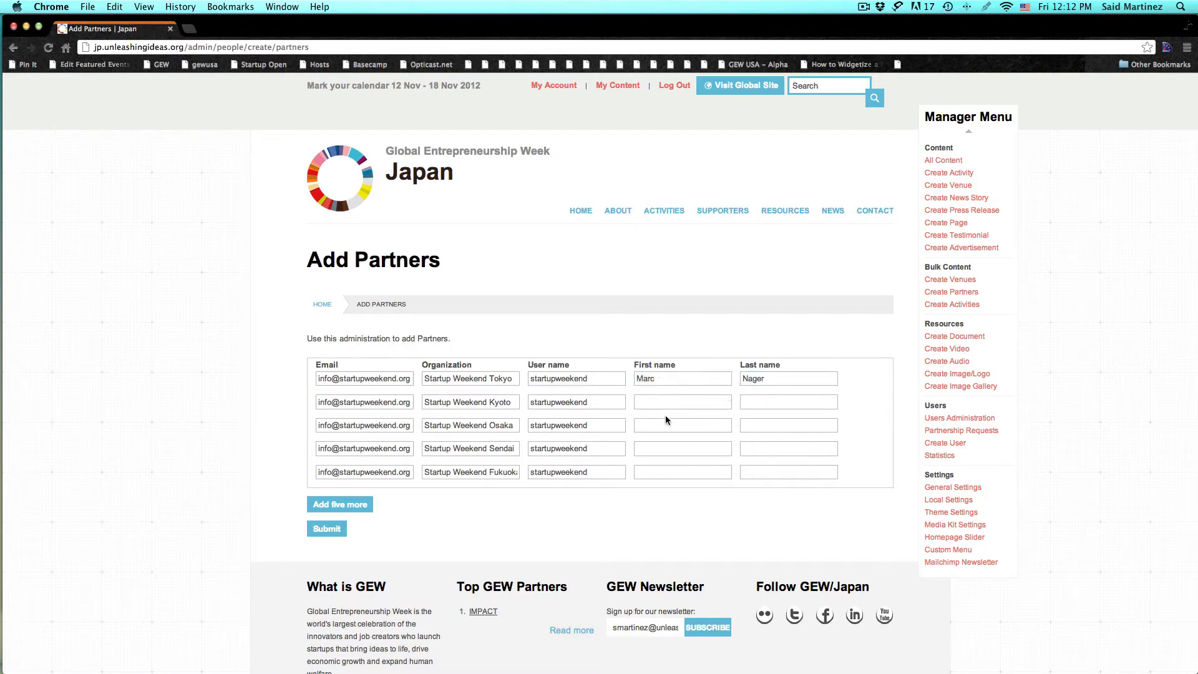
click(717, 402)
key(super+v)
click(716, 425)
key(super+v)
click(717, 448)
key(super+v)
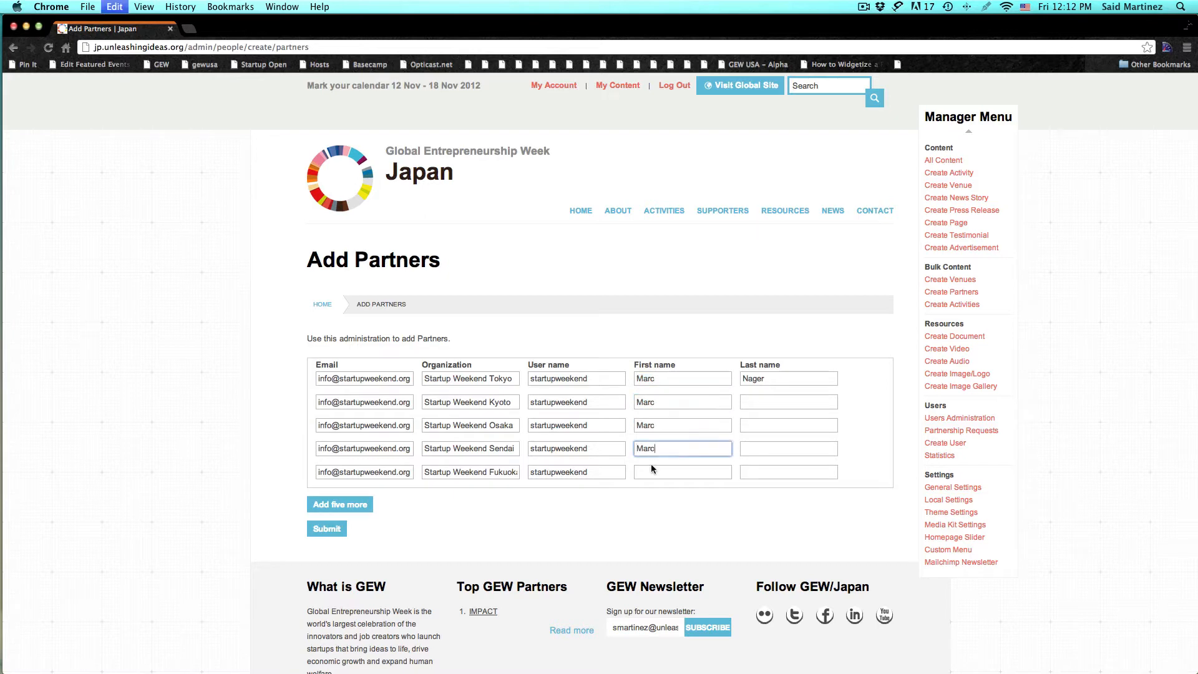
click(650, 469)
key(super+v)
Step: Copy the contact's last name from the first partner row into the other four rows
double_click(755, 378)
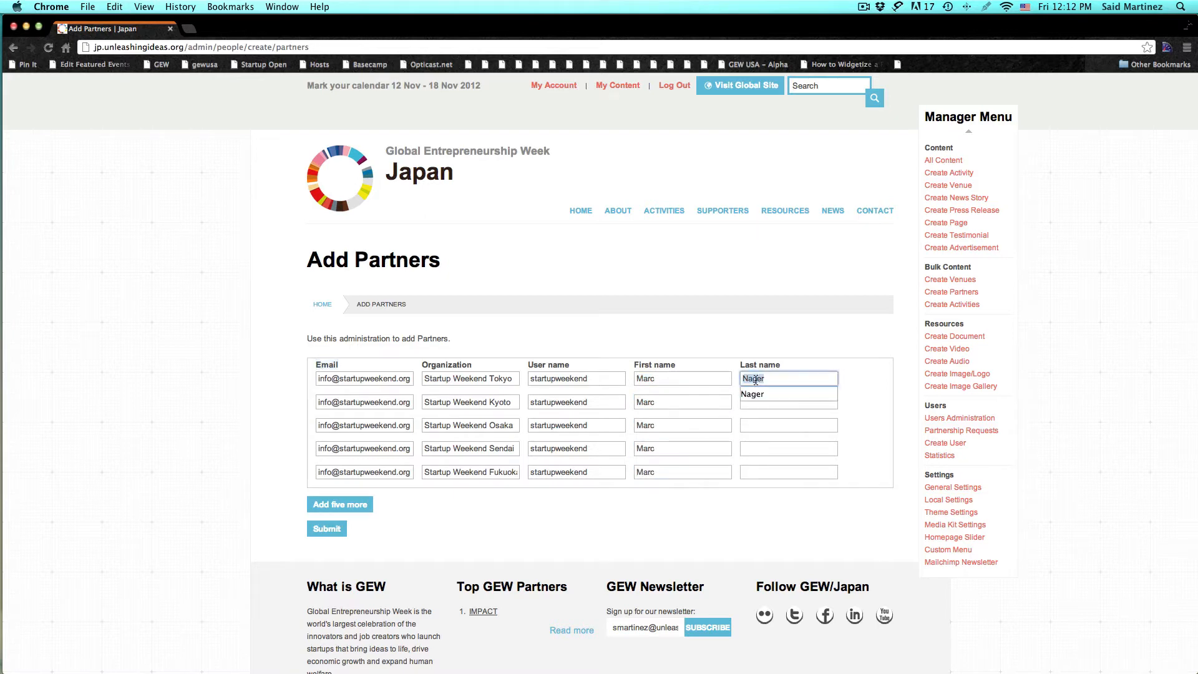
key(super+c)
click(762, 402)
key(super+v)
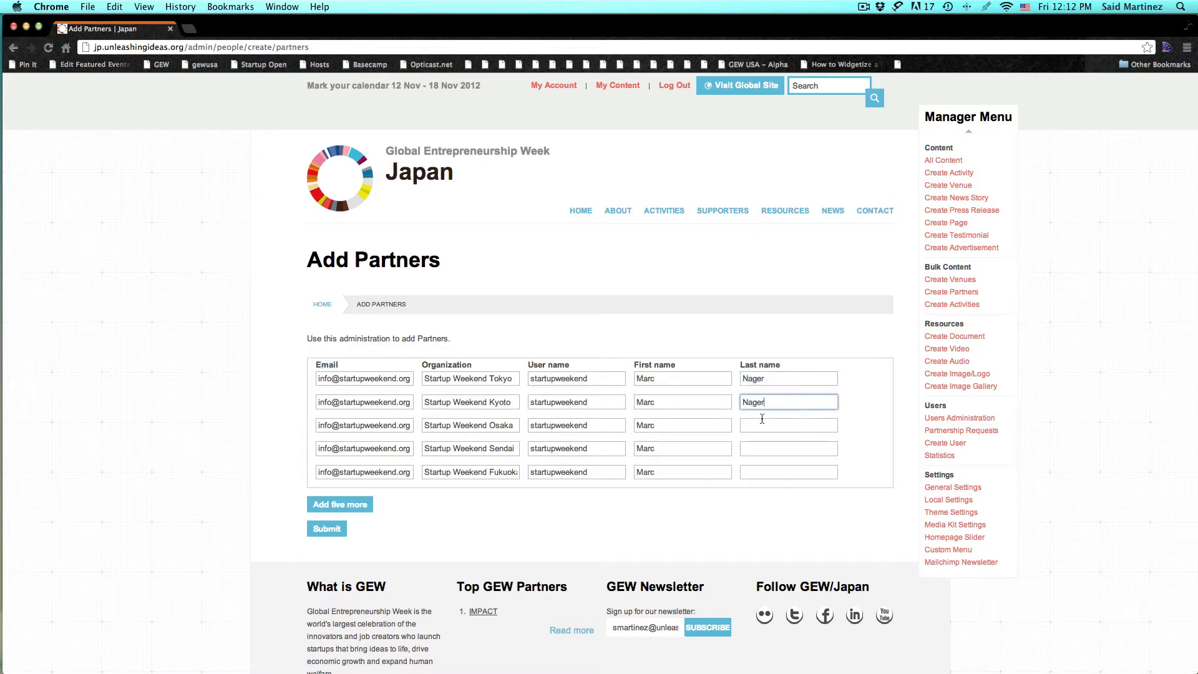
click(759, 431)
click(758, 448)
key(super+v)
click(756, 471)
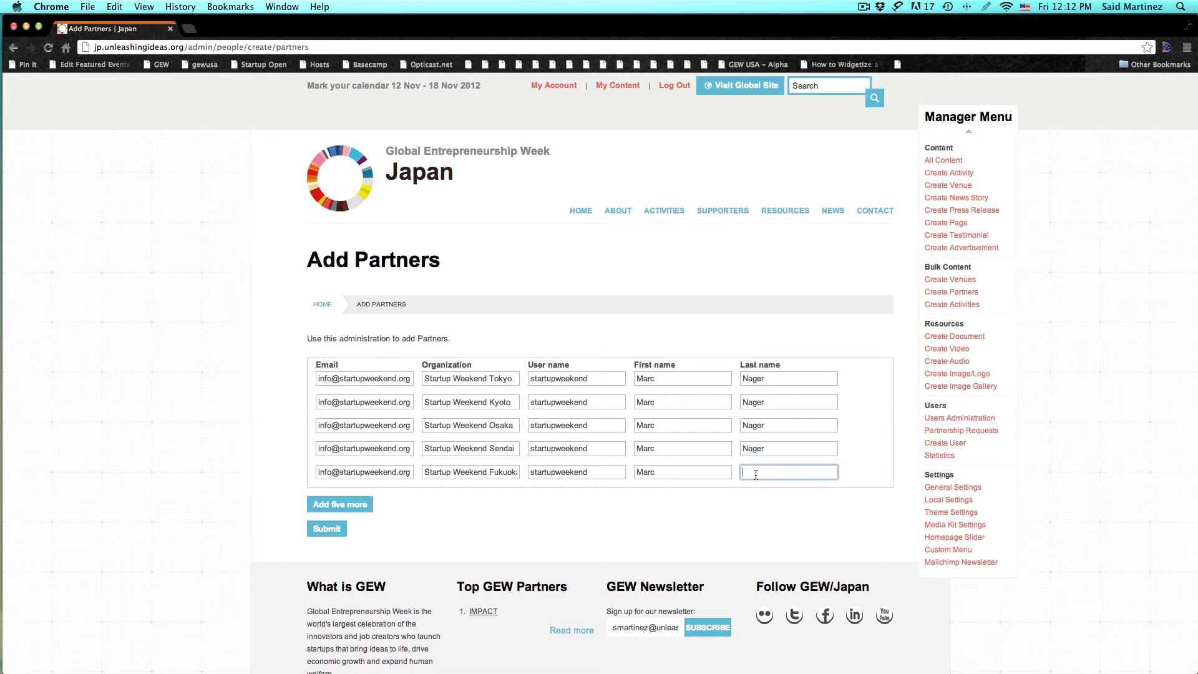
key(super+v)
Step: Submit the five partners and open the bulk Create Activities form
click(709, 513)
click(328, 530)
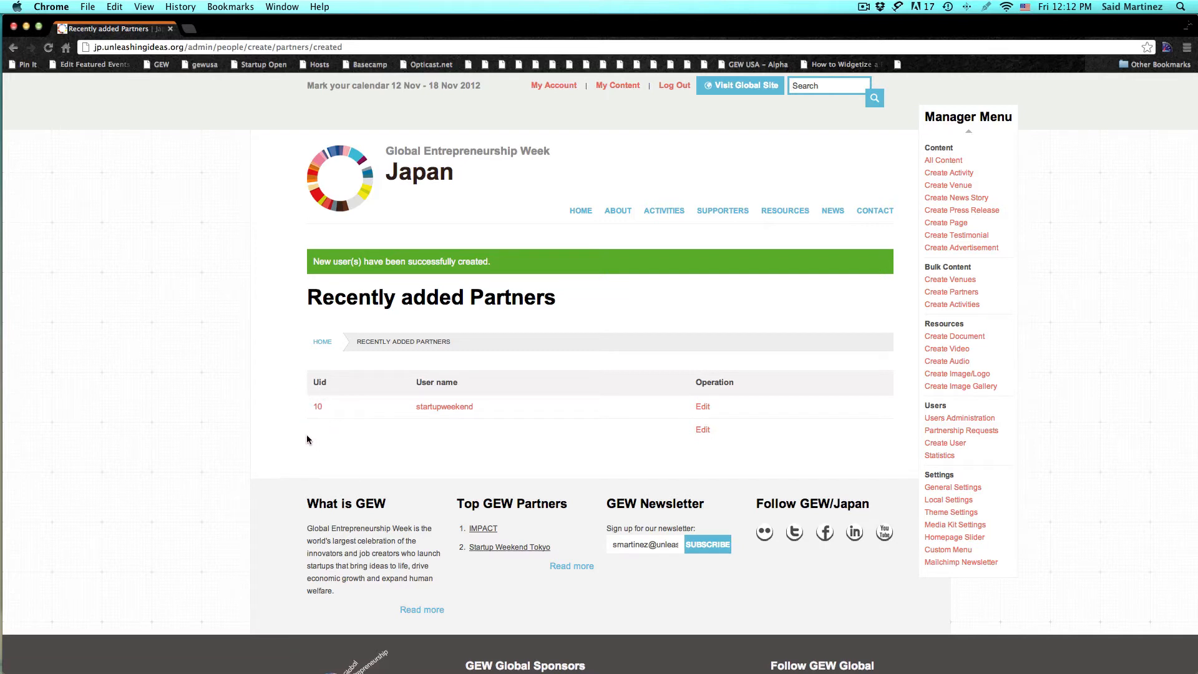
click(974, 305)
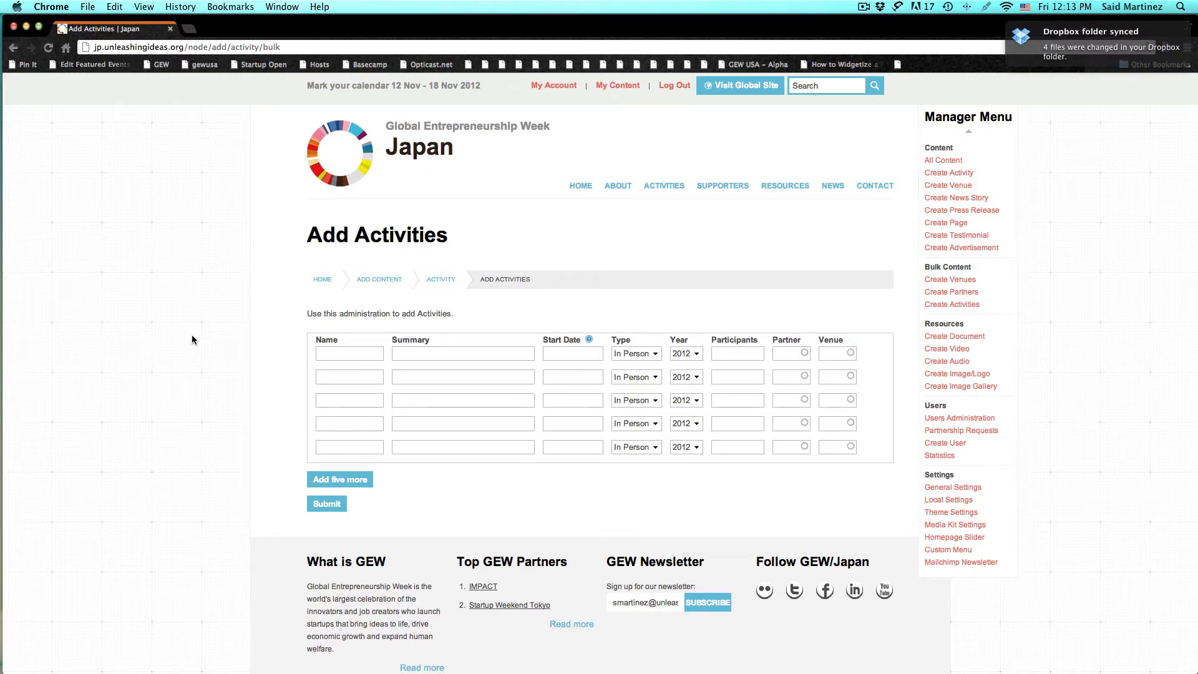
Step: Copy the title Startup Weekend Tokyo from the Excel sheet into the first activity's name in Chrome
key(super+Tab)
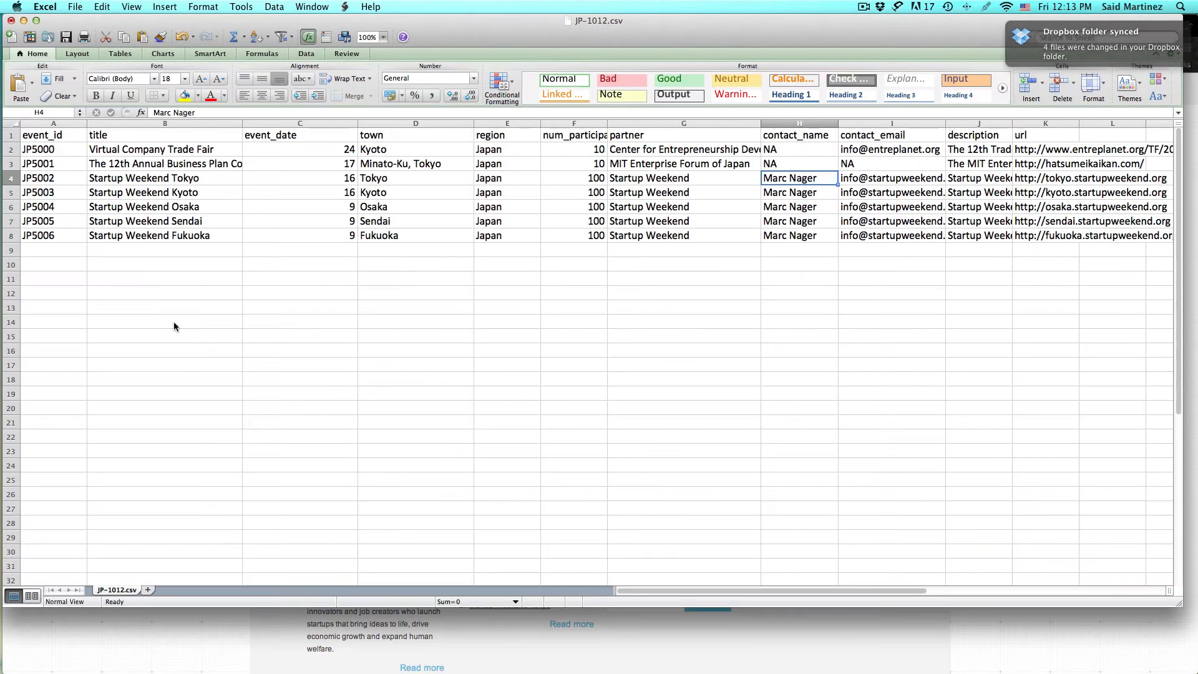
key(super+Tab)
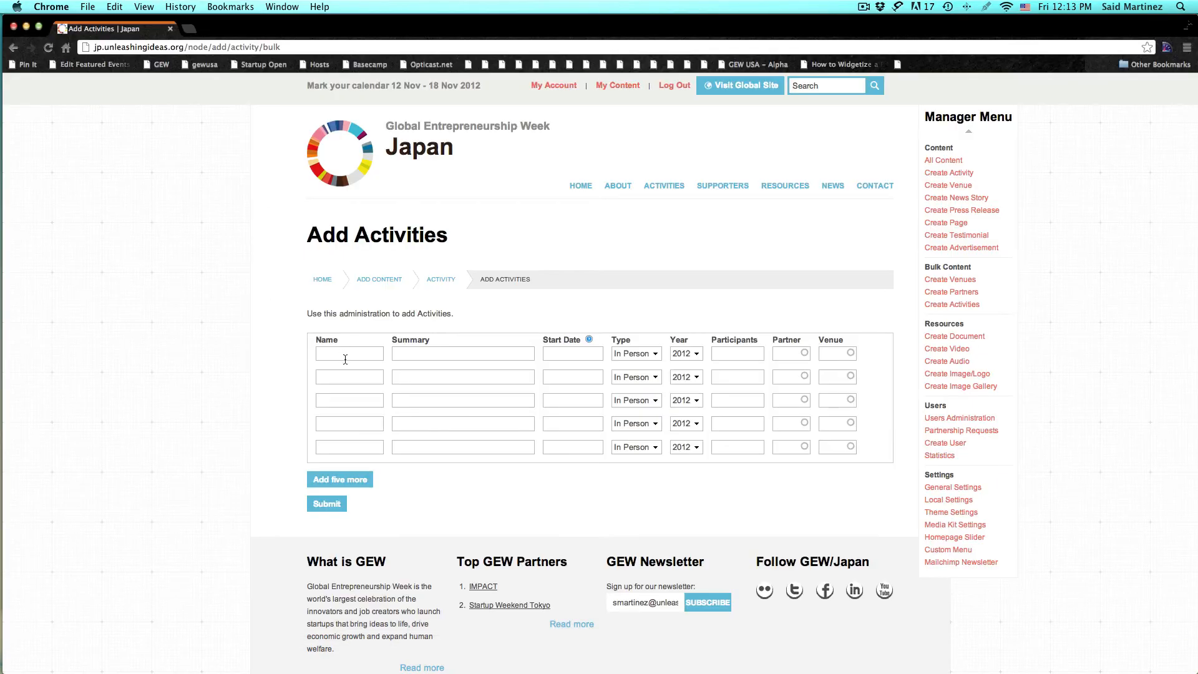
key(super+Tab)
click(209, 183)
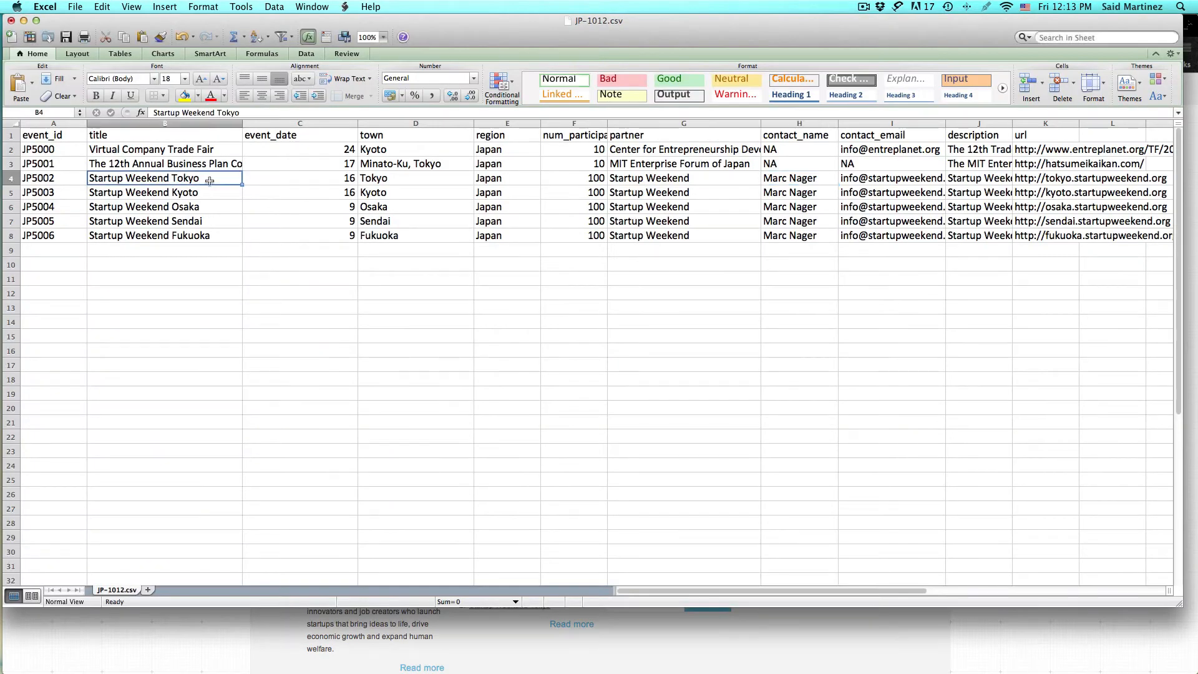
key(super+c)
key(super+Tab)
click(332, 351)
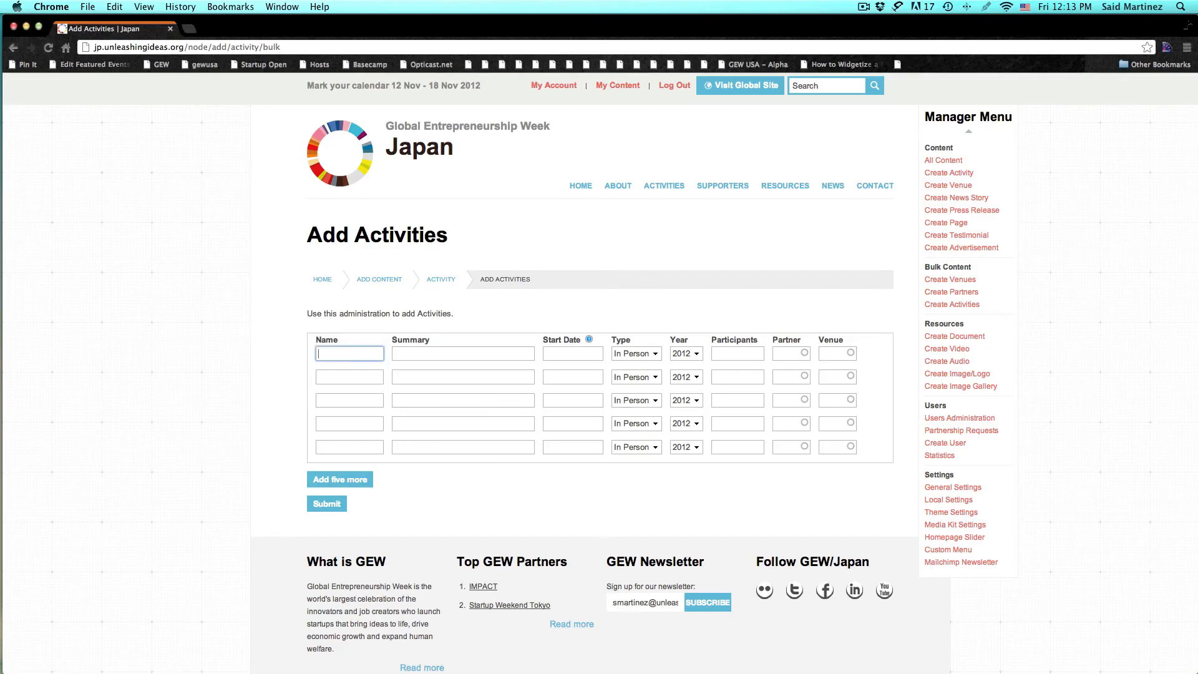
key(super+v)
Step: Copy the title Startup Weekend Kyoto from the Excel sheet into the second activity's name in Chrome
key(super+Tab)
click(191, 192)
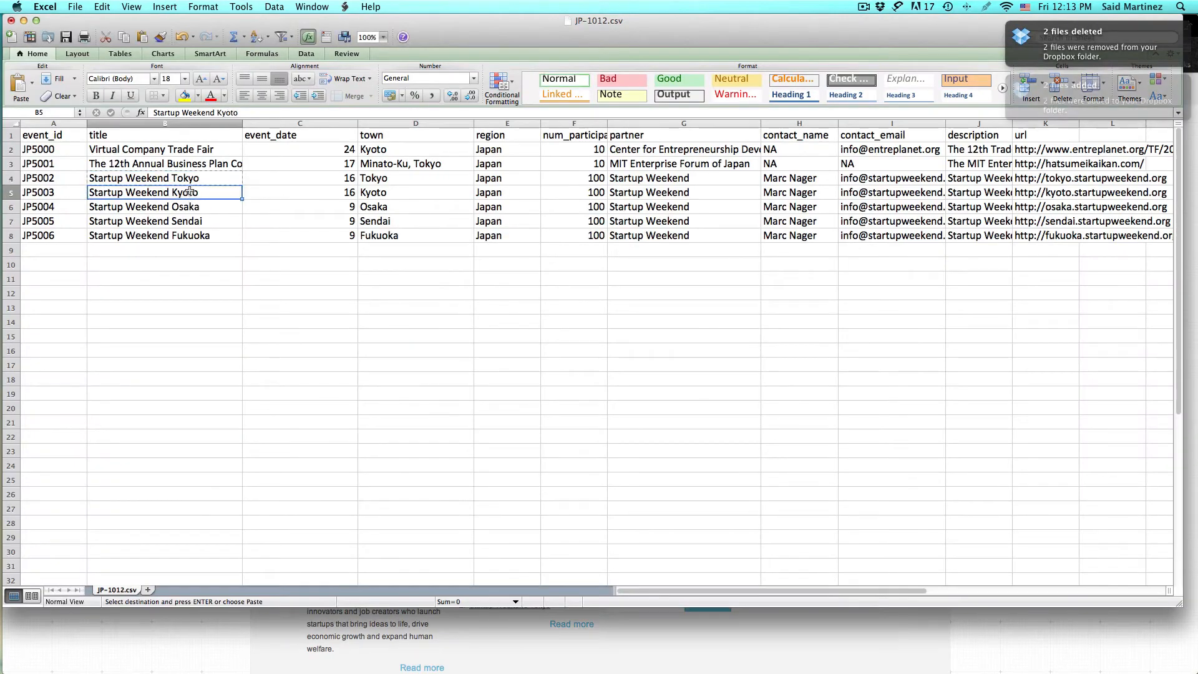
key(super+c)
key(super+Tab)
click(329, 375)
key(super+v)
Step: Copy the title Startup Weekend Osaka from the Excel sheet into the third activity's name in Chrome
key(super+Tab)
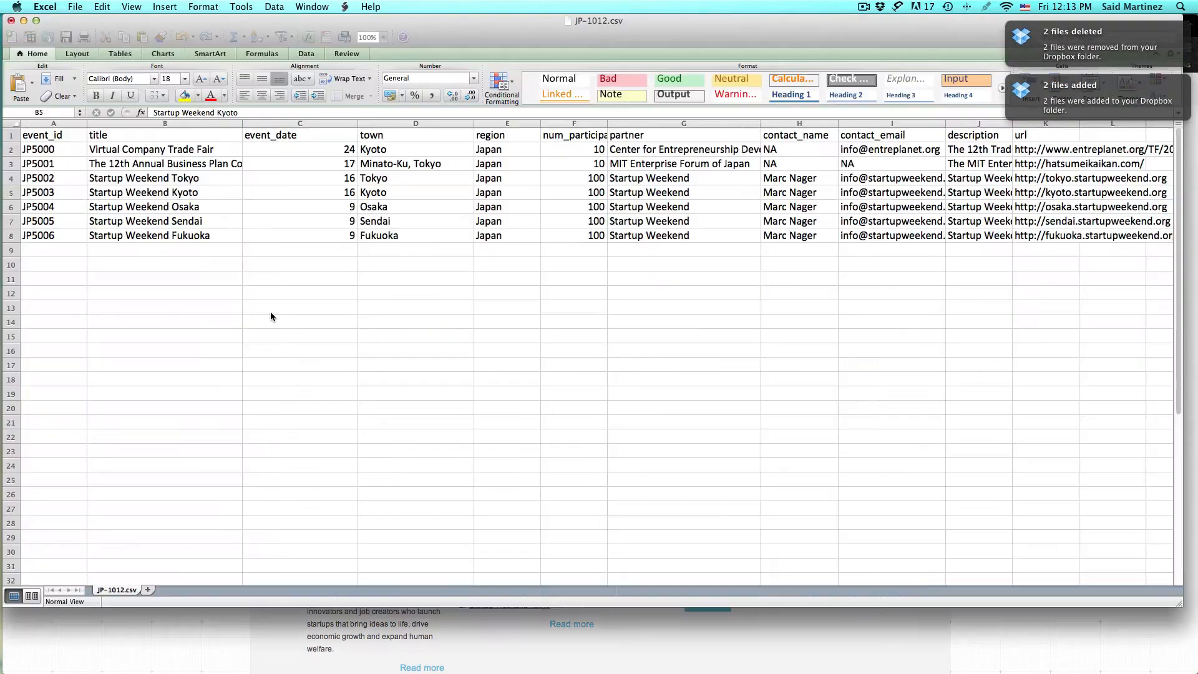
click(190, 206)
key(super+c)
key(super+Tab)
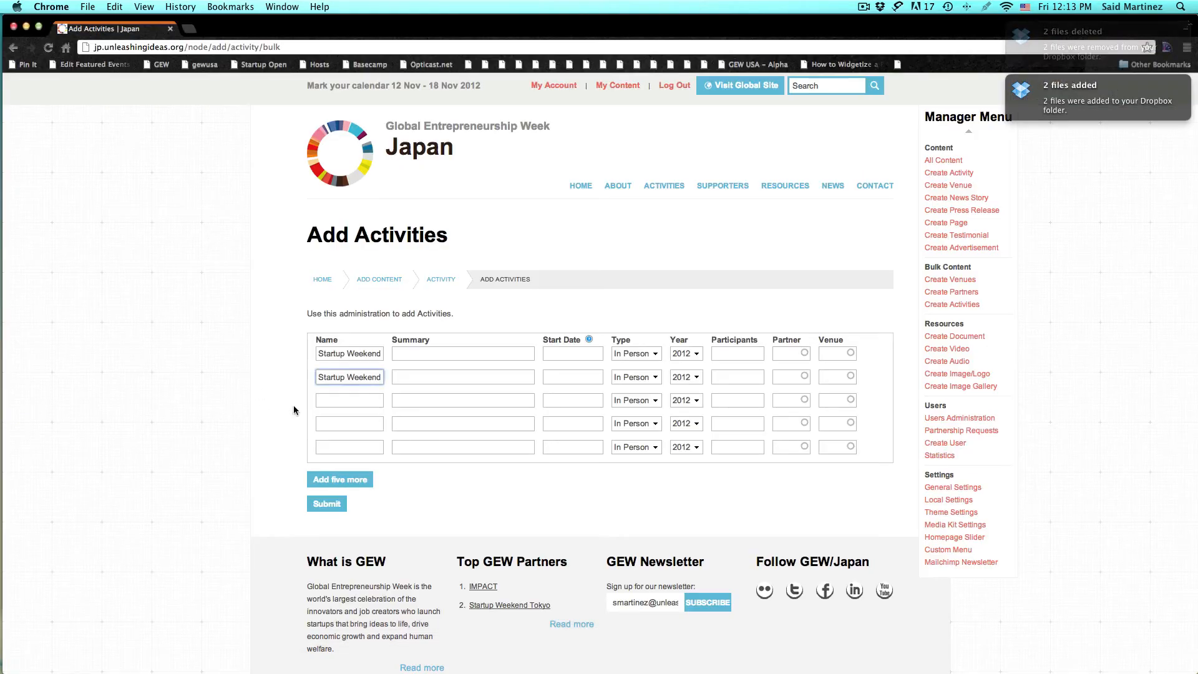
click(329, 401)
key(super+v)
Step: Copy the title Startup Weekend Sendai from the Excel sheet into the fourth activity's name in Chrome
key(super+Tab)
click(170, 221)
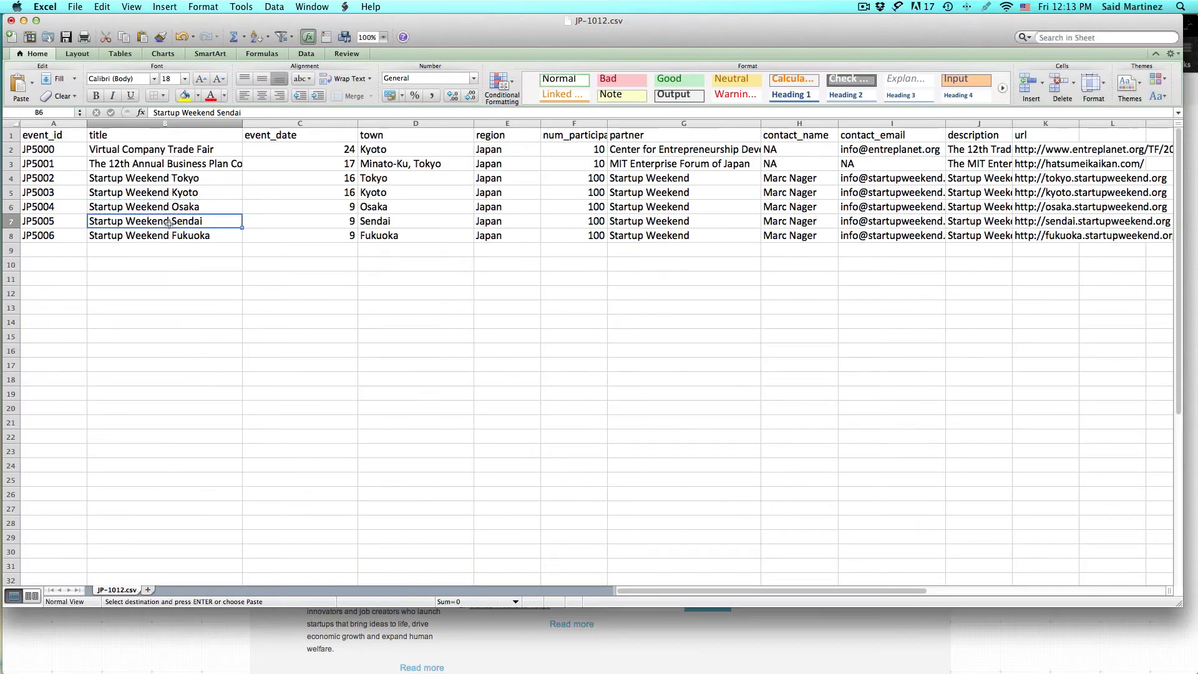
key(super+c)
key(super+Tab)
click(317, 423)
key(super+v)
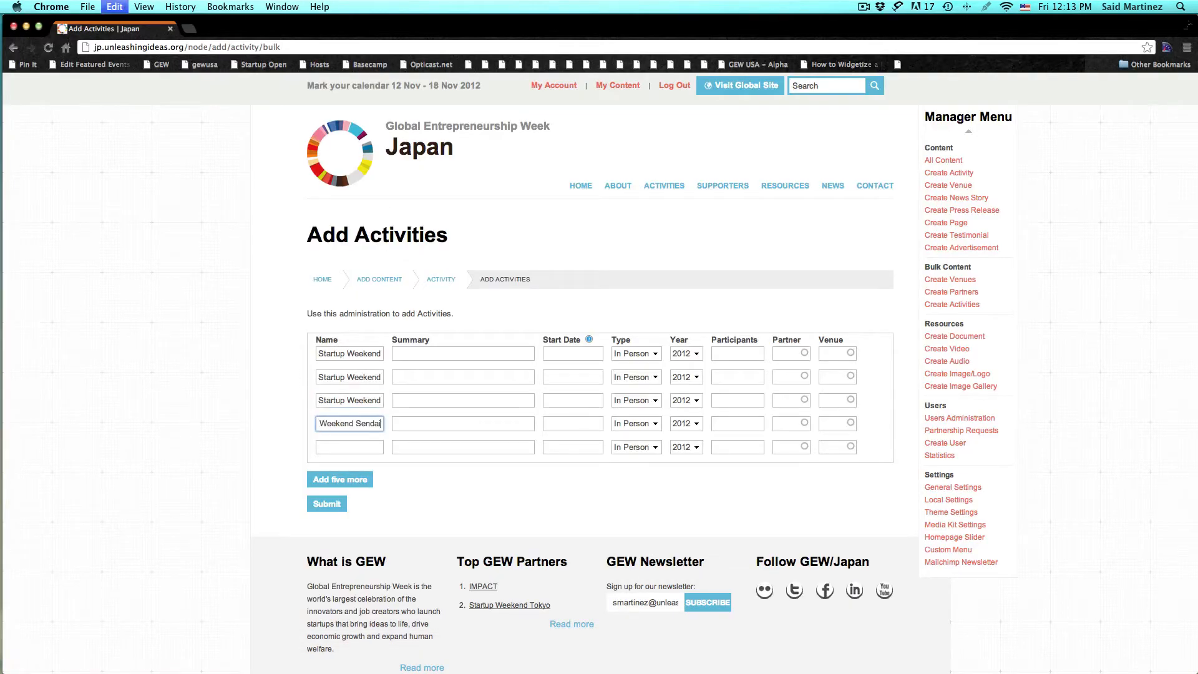
Step: Copy the title Startup Weekend Fukuoka from the Excel sheet into the fifth activity's name in Chrome
key(super+Tab)
click(197, 233)
key(super+c)
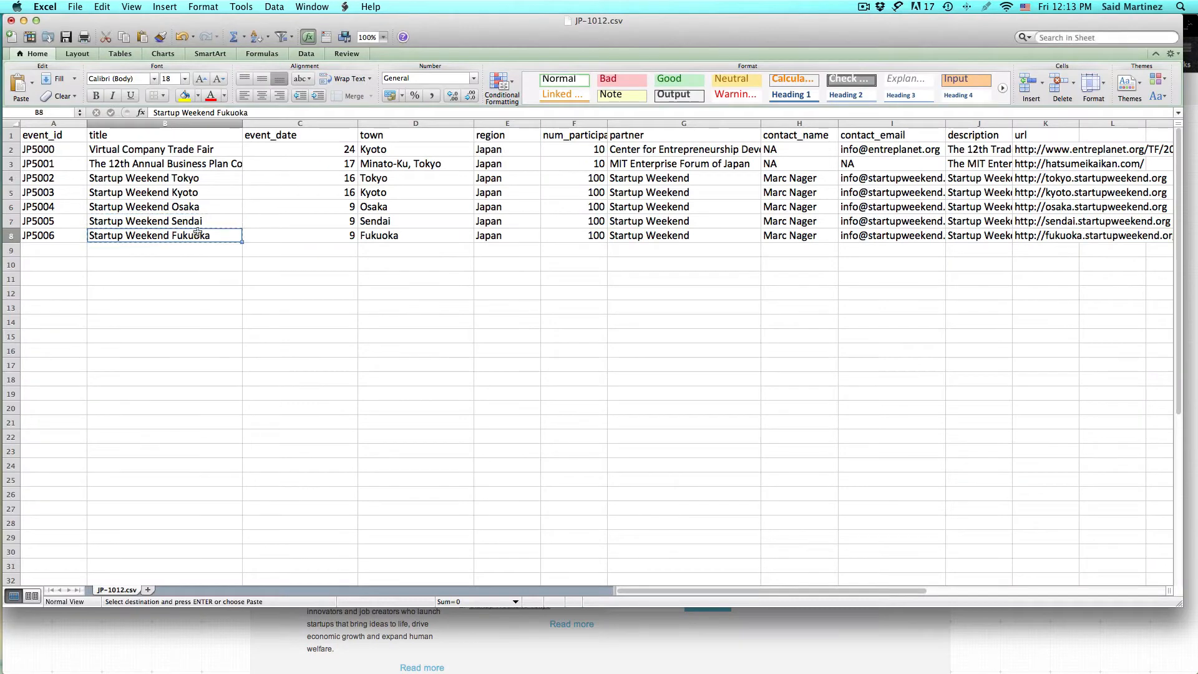
key(super+Tab)
click(331, 447)
key(super+v)
Step: Copy "Startup Weekend is a global grassroots movement" from the Tokyo event's description in Excel into the first activity's summary in Chrome
click(418, 353)
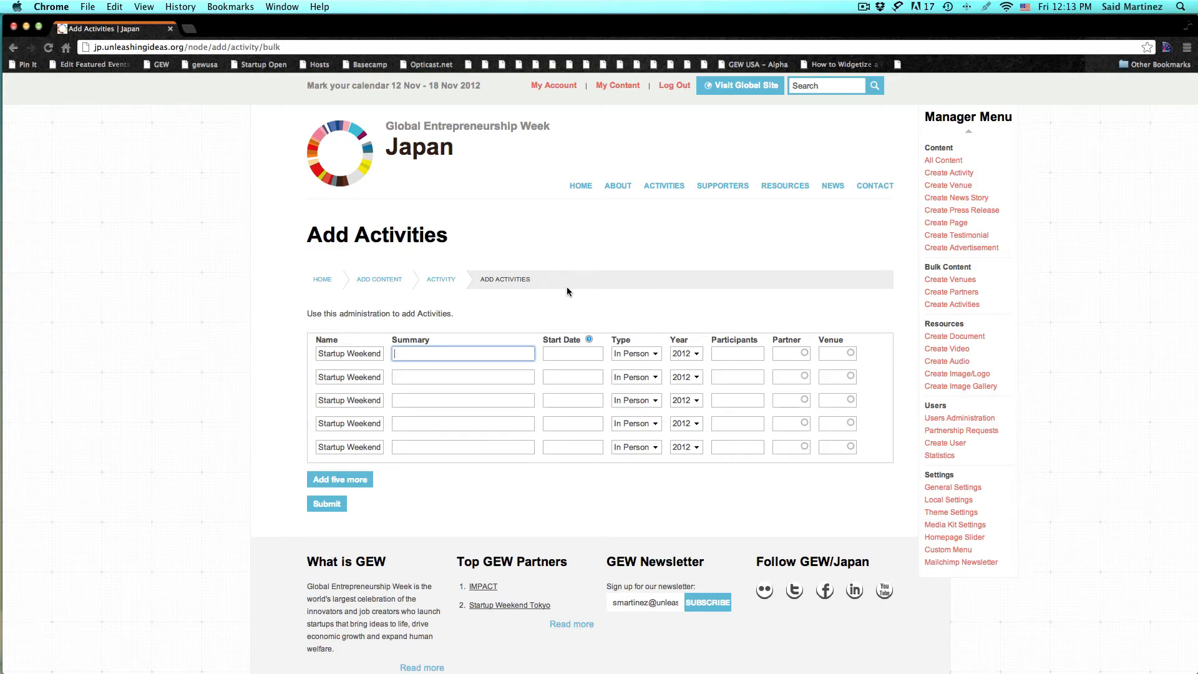
key(super+Tab)
key(super+Tab)
key(super+Tab)
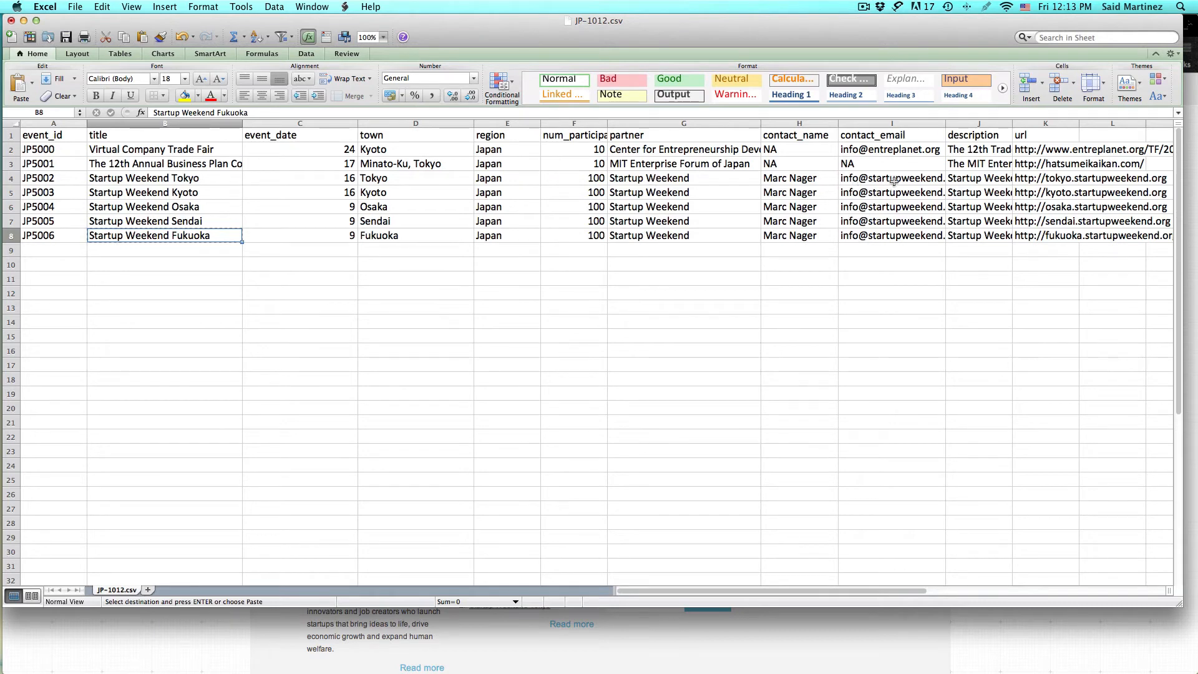
click(964, 178)
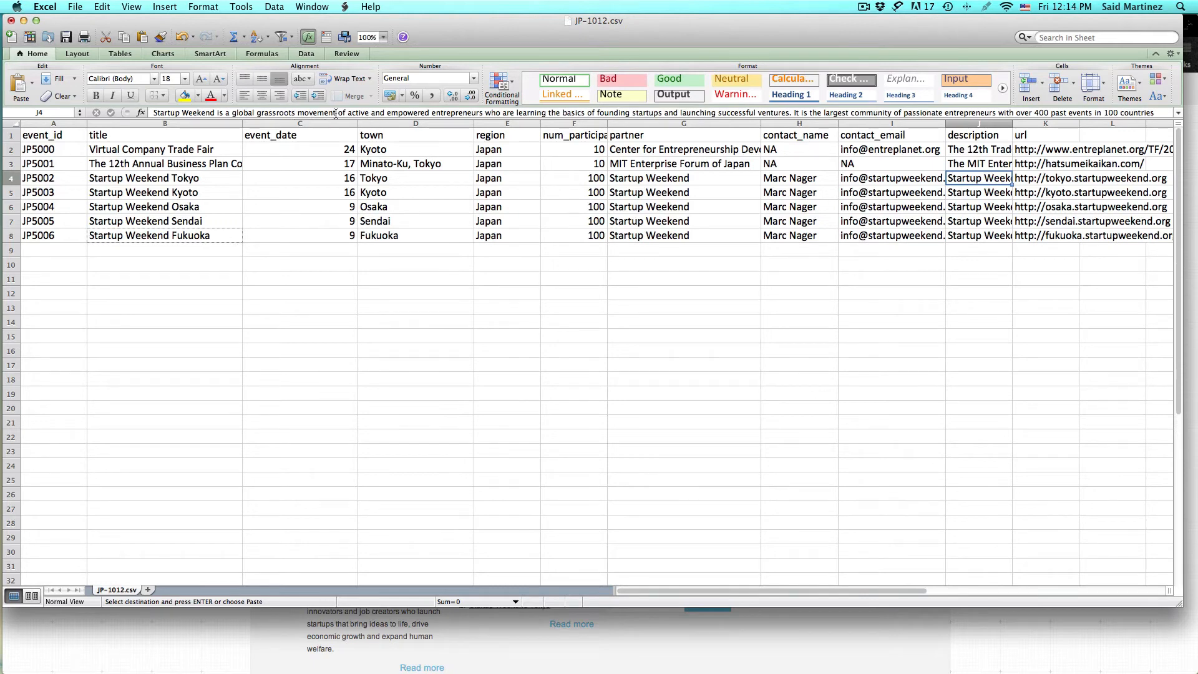
drag(336, 113, 153, 113)
key(super+c)
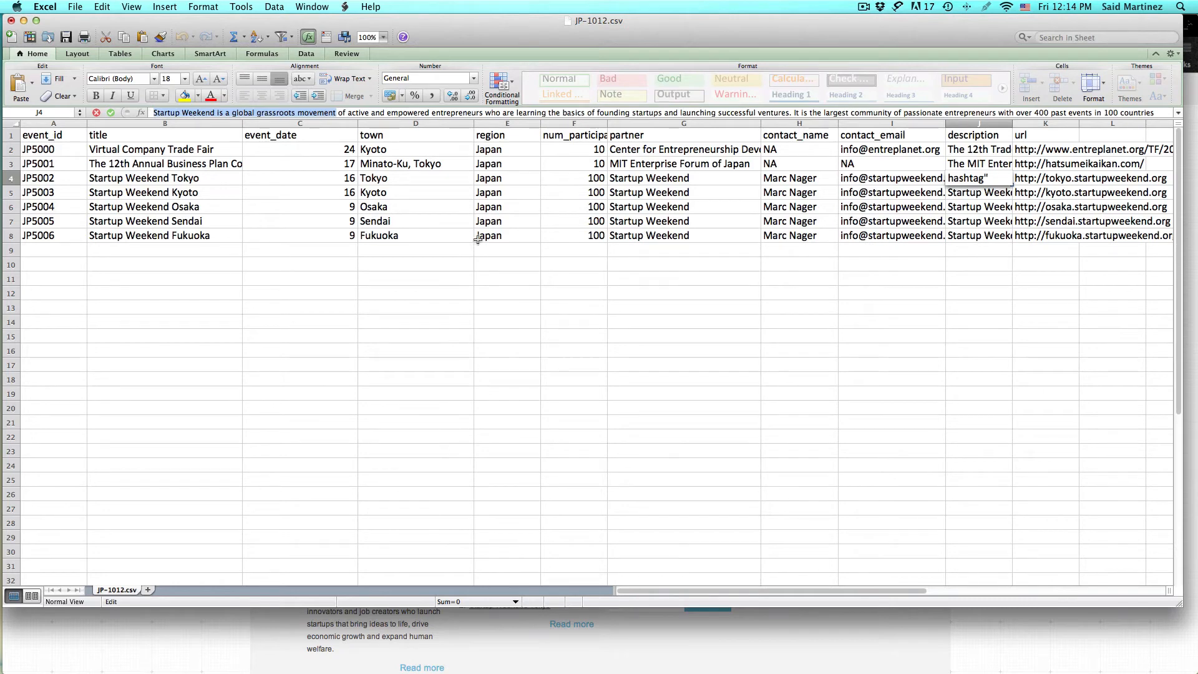
key(super+Tab)
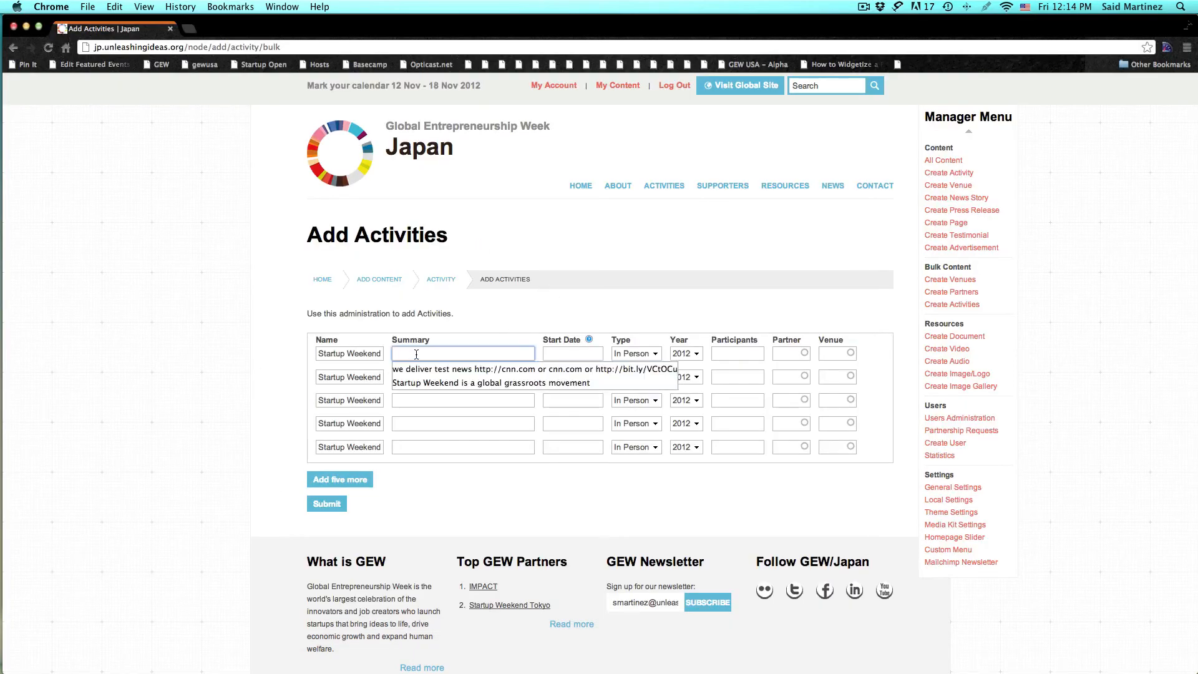
key(super+v)
Step: Paste the same summary, "Startup Weekend is a global grassroots movement", into the other four activity rows
click(401, 377)
key(super+v)
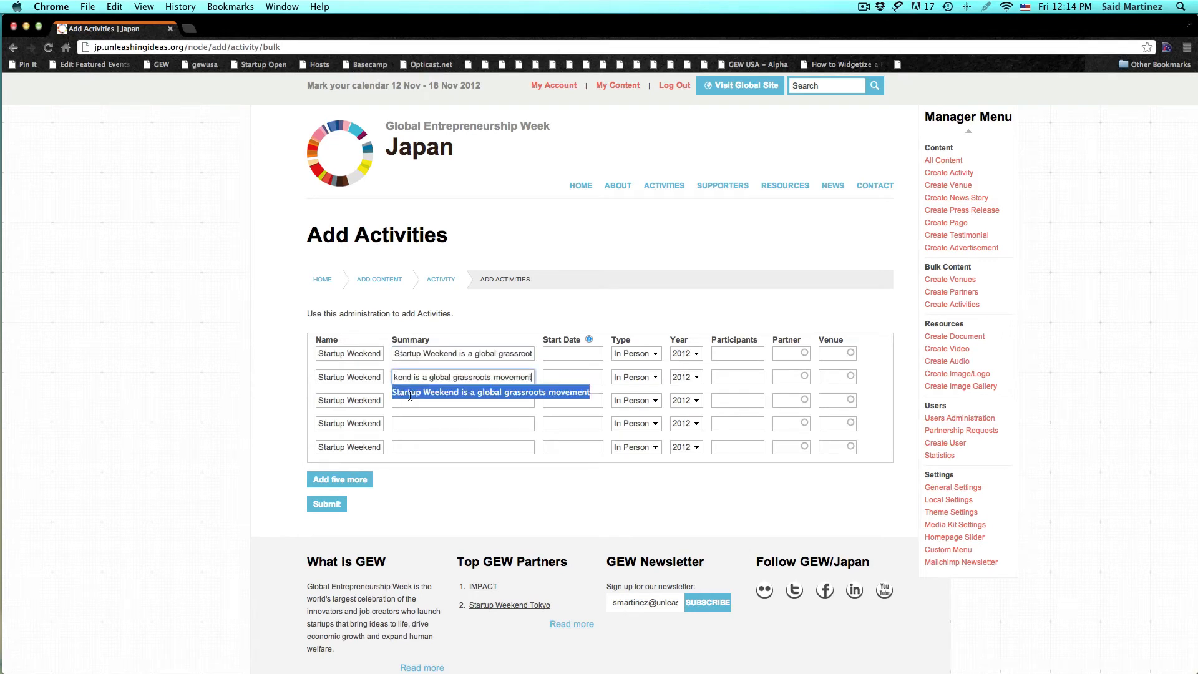
click(401, 403)
key(super+v)
click(402, 425)
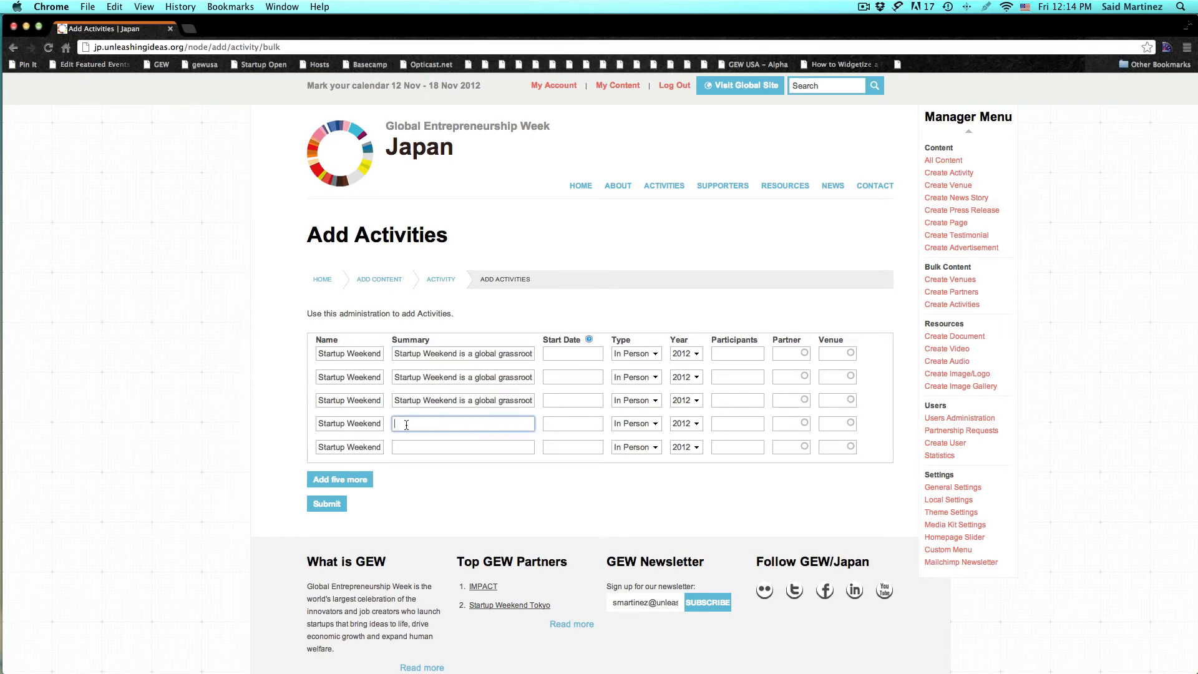
key(super+v)
click(414, 448)
key(super+v)
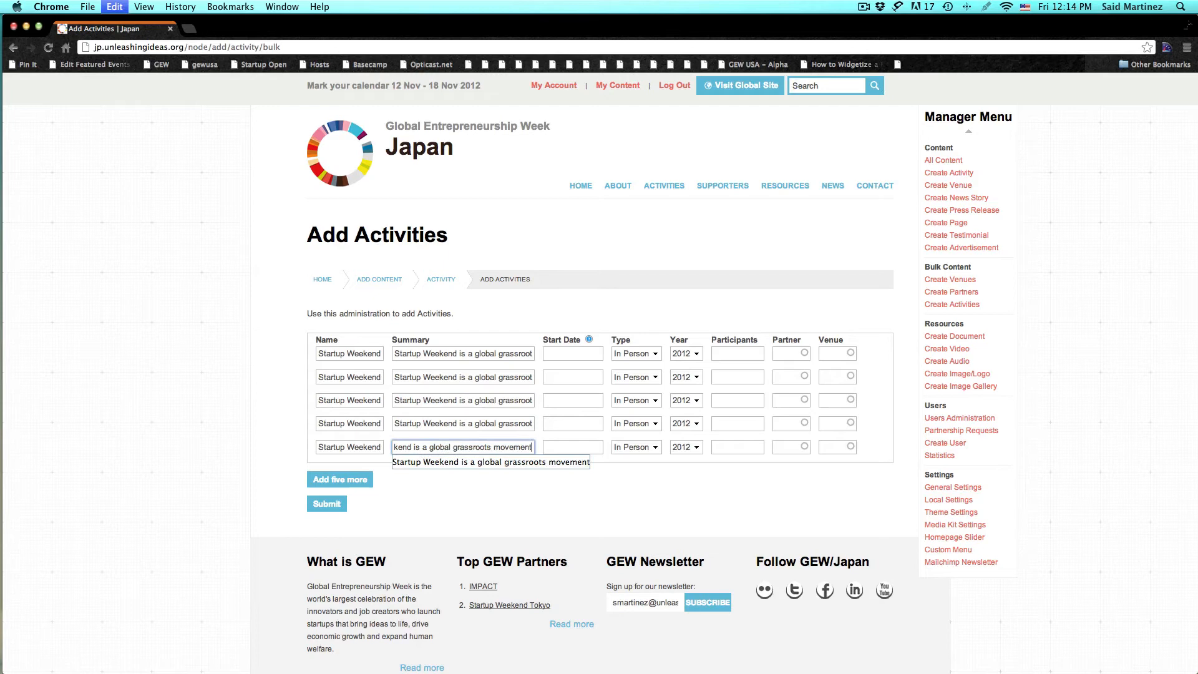
Step: Check the event date in the Excel sheet and set the first activity's start date to 16/11/2012 in Chrome
click(563, 351)
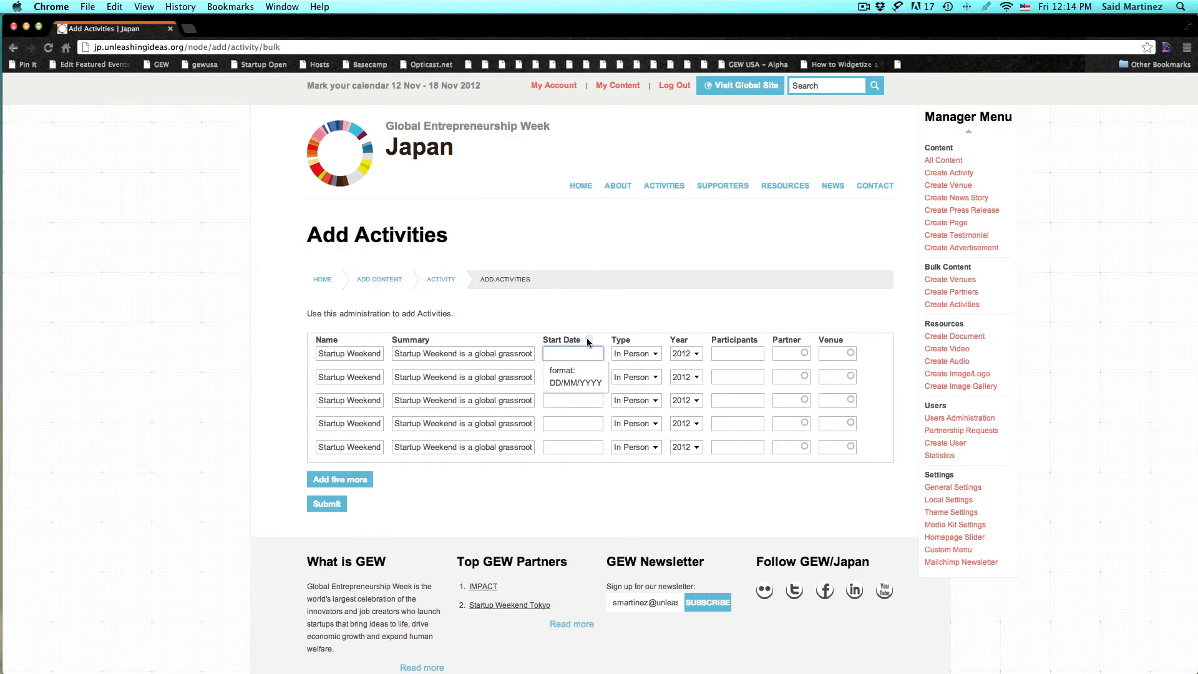
key(super+Tab)
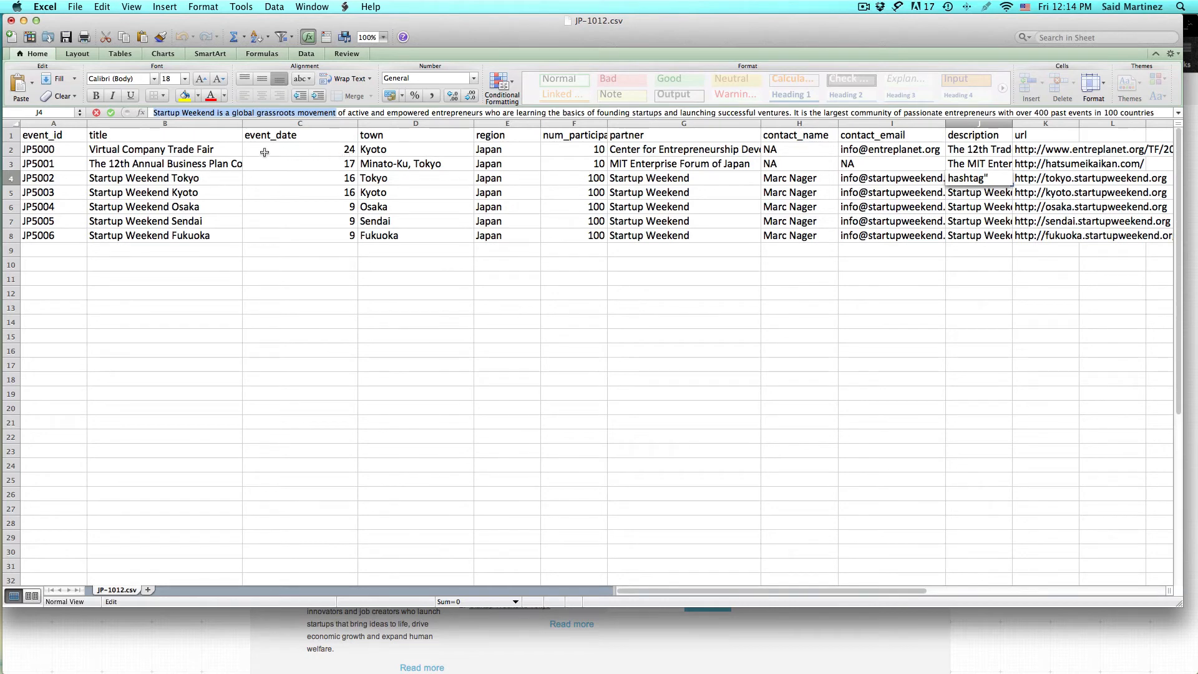
click(312, 186)
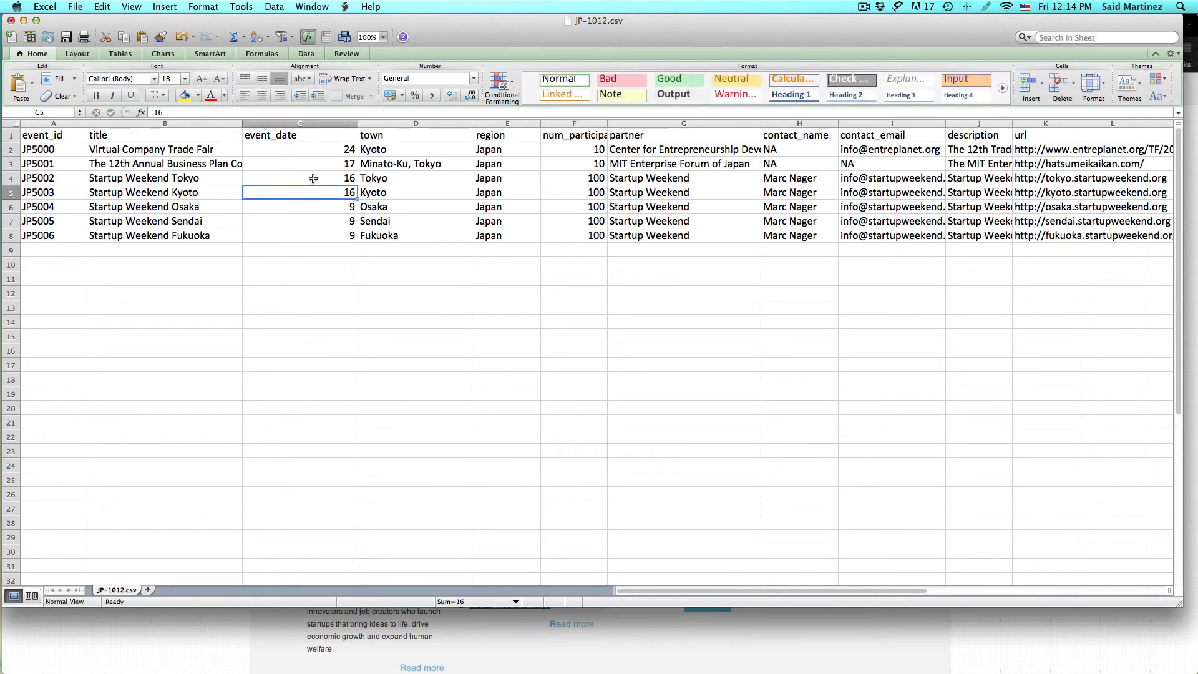
key(super+Tab)
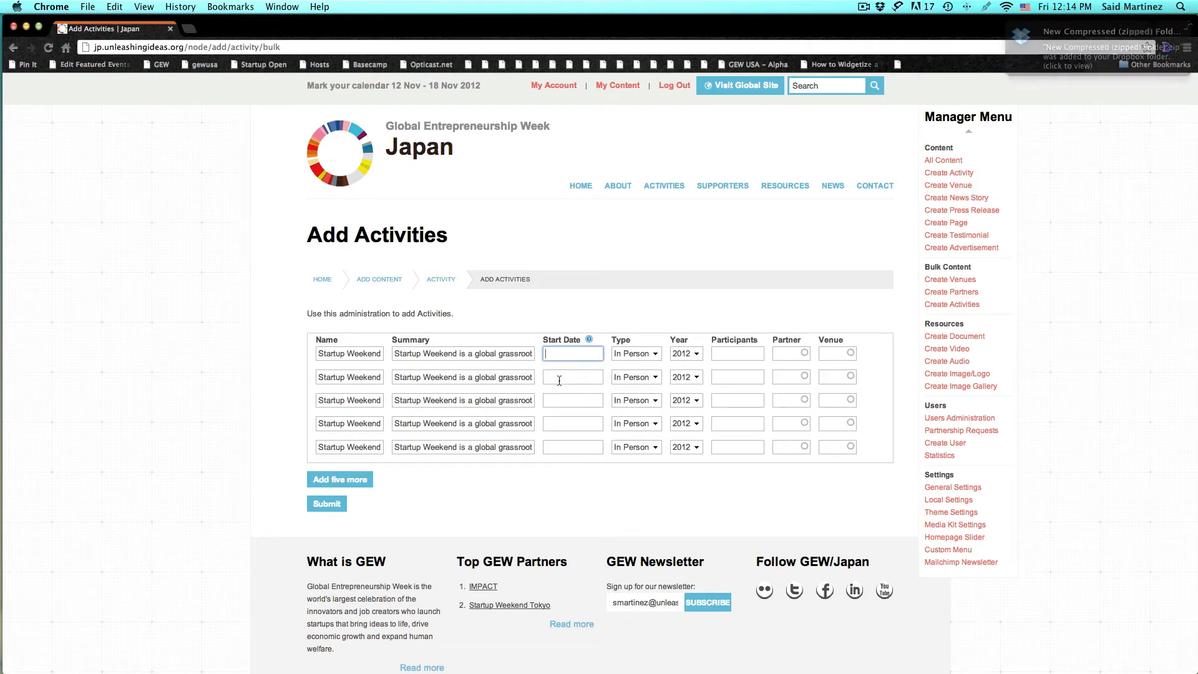
text(16)
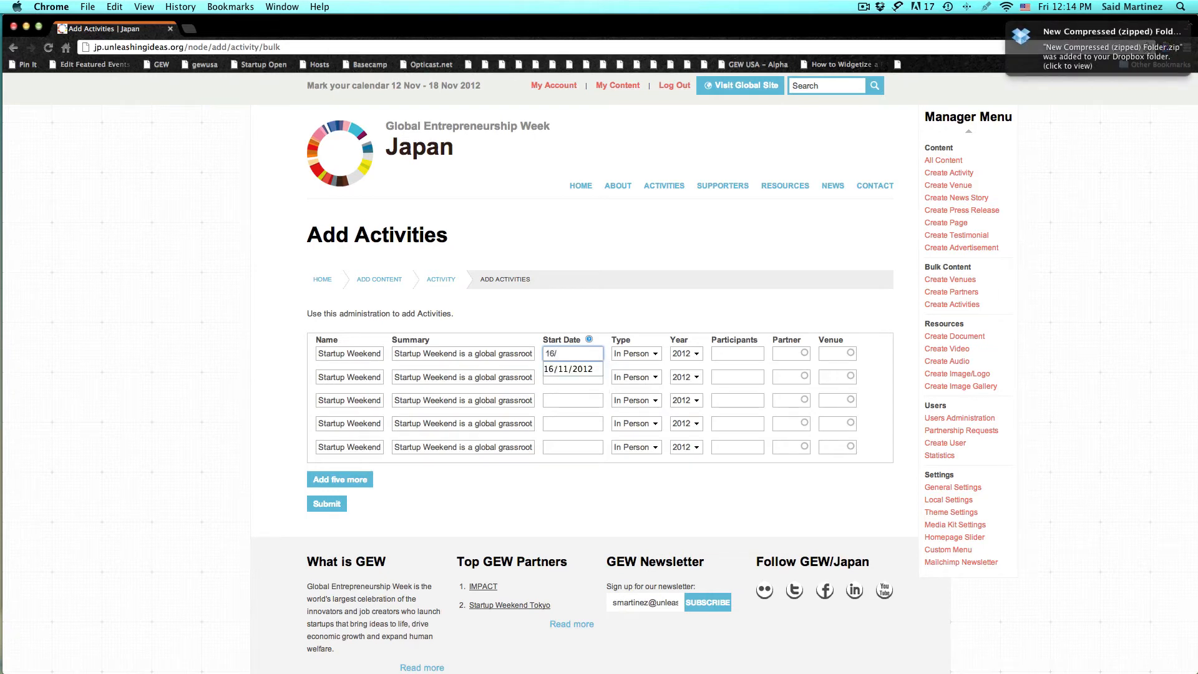
text(/)
click(576, 370)
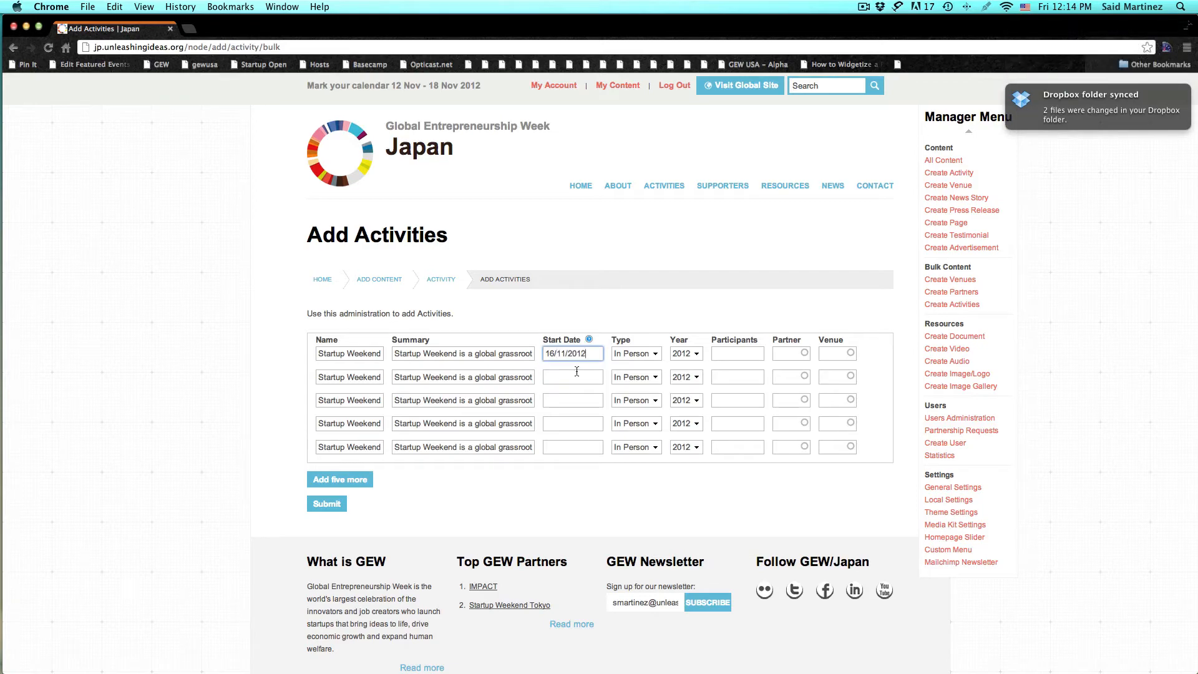
Step: Recheck the event dates in Excel and set the second activity's start date to 16/11/2012 in Chrome
key(super+Tab)
key(super+Tab)
click(579, 376)
text(16)
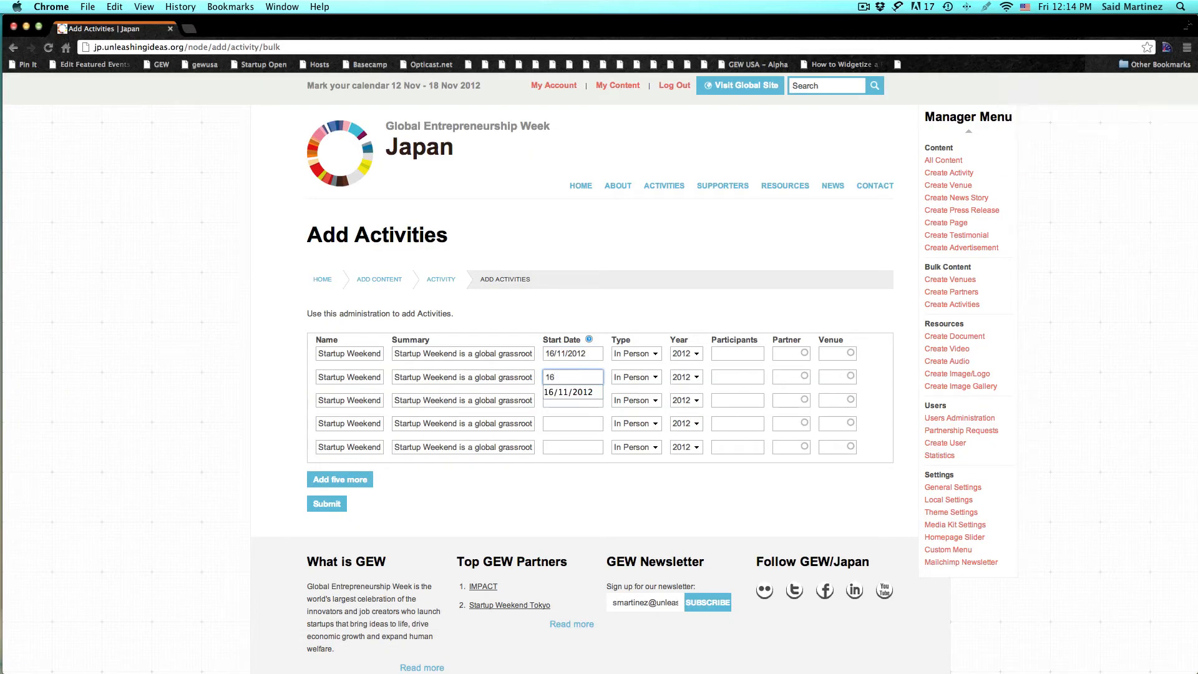
click(579, 392)
Step: Check the Osaka event's date in Excel and set the third activity's start date to 09/11/2012 in Chrome
key(super+Tab)
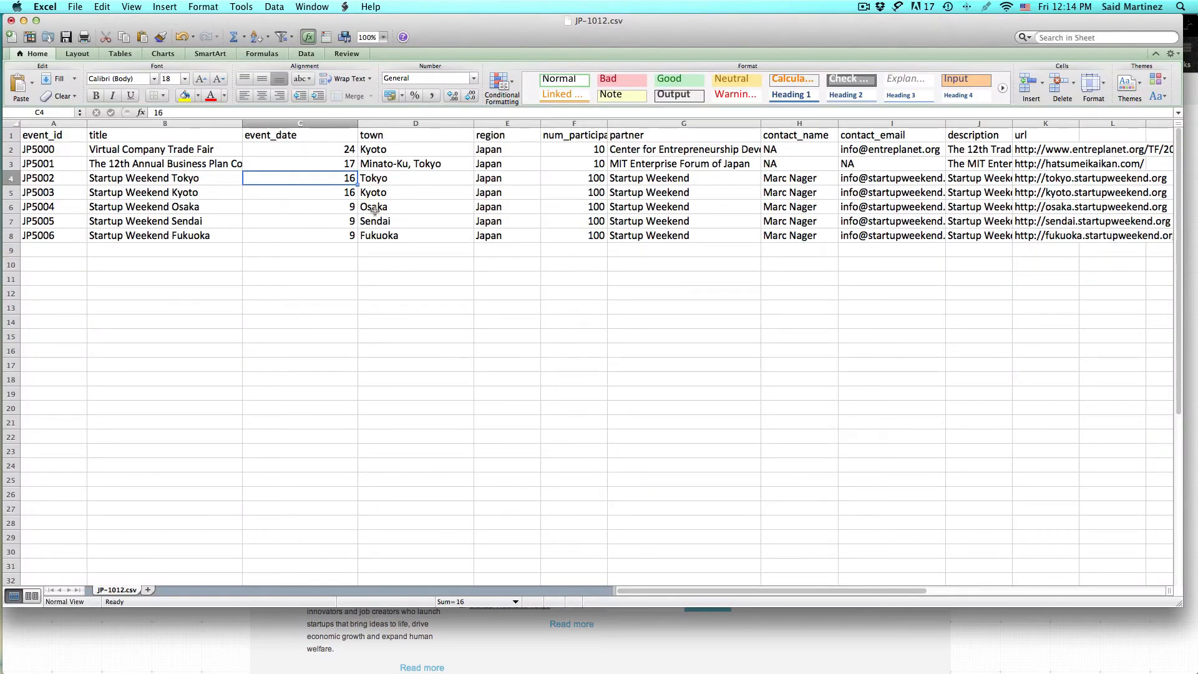
click(297, 212)
key(super+Tab)
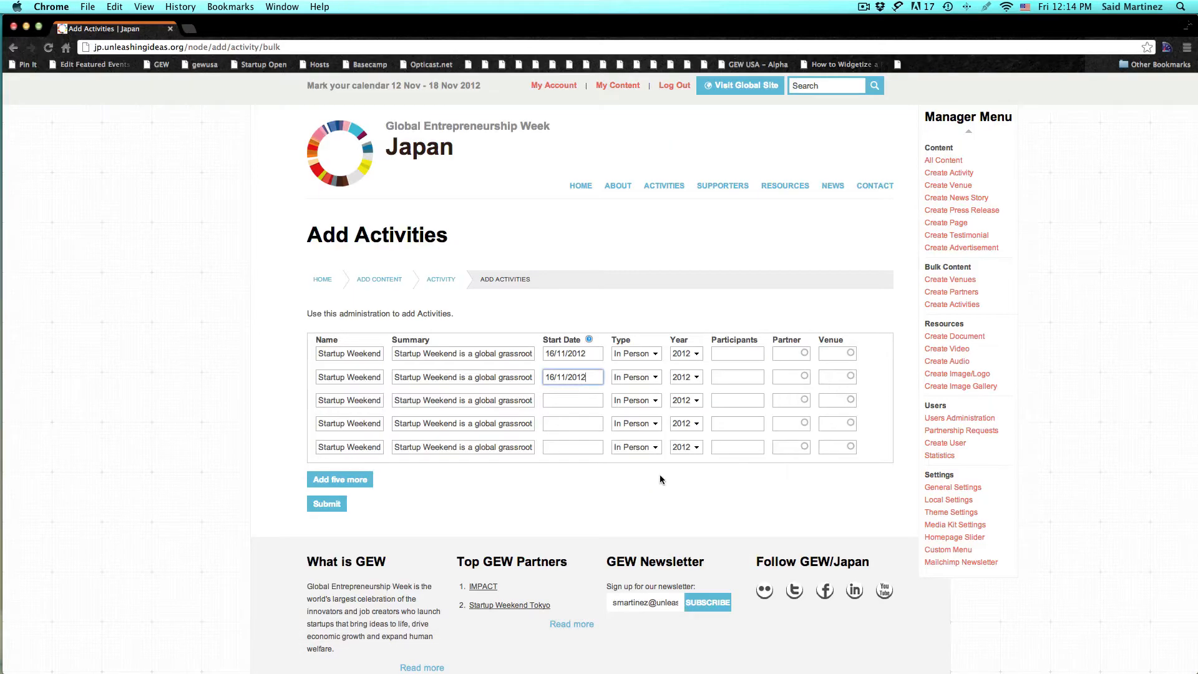
click(569, 401)
text(09)
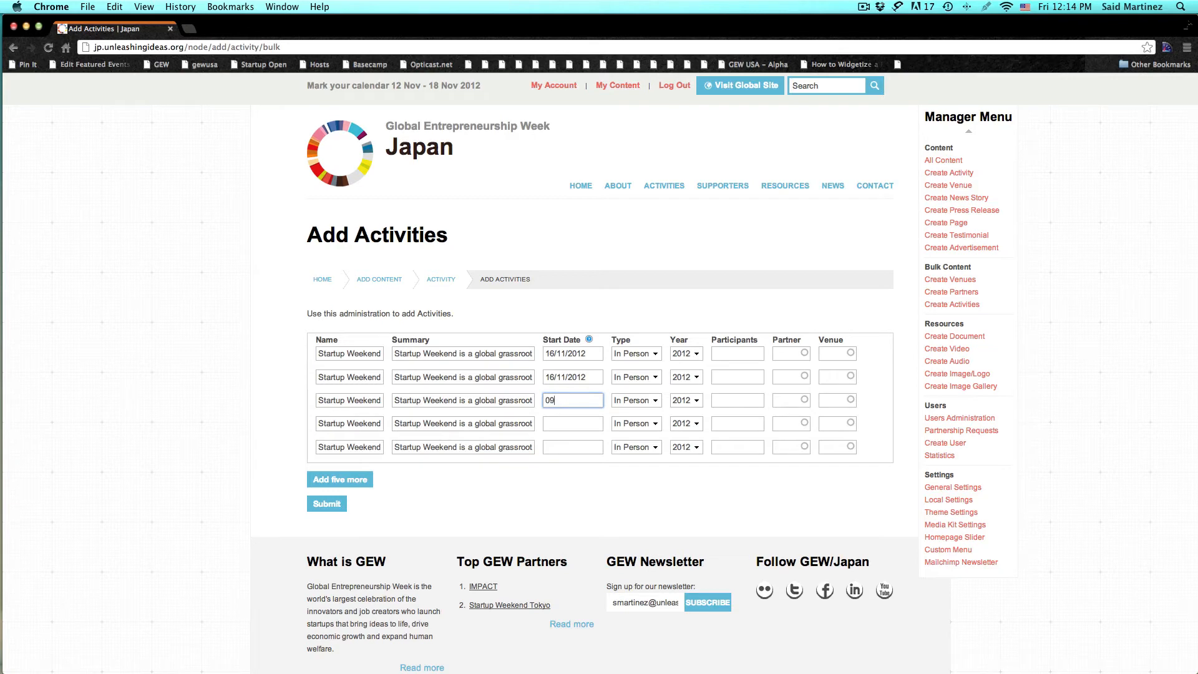
key(BackSpace)
text(9)
key(BackSpace)
text(9)
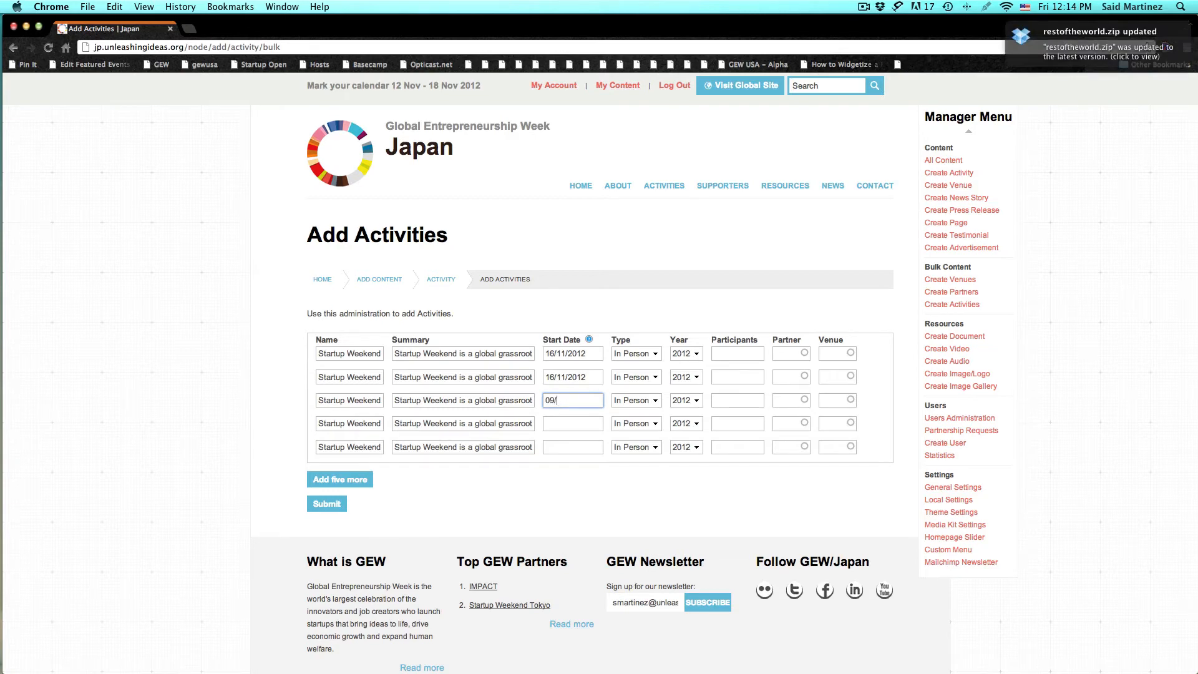
text(/11/2)
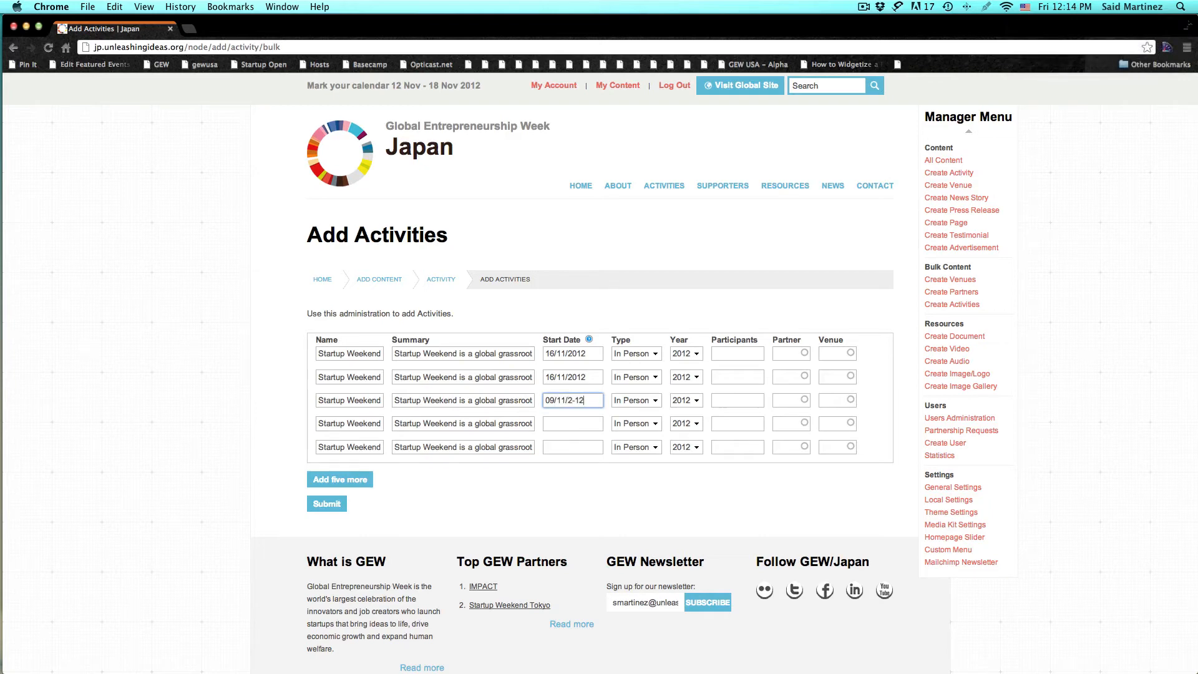
text(012)
Step: Copy the third activity's start date, 09/11/2012, into the fourth and fifth activity rows
key(super+a)
key(super+c)
click(564, 424)
key(super+Tab)
key(super+Tab)
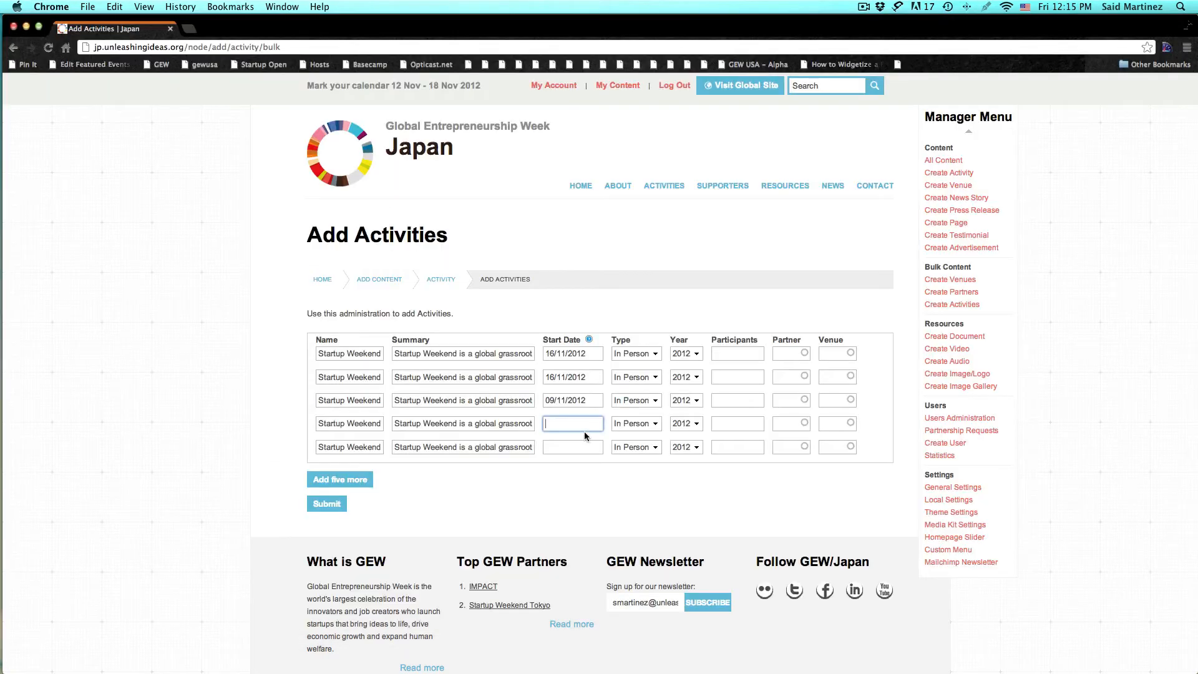
click(572, 423)
key(super+v)
click(563, 453)
key(super+v)
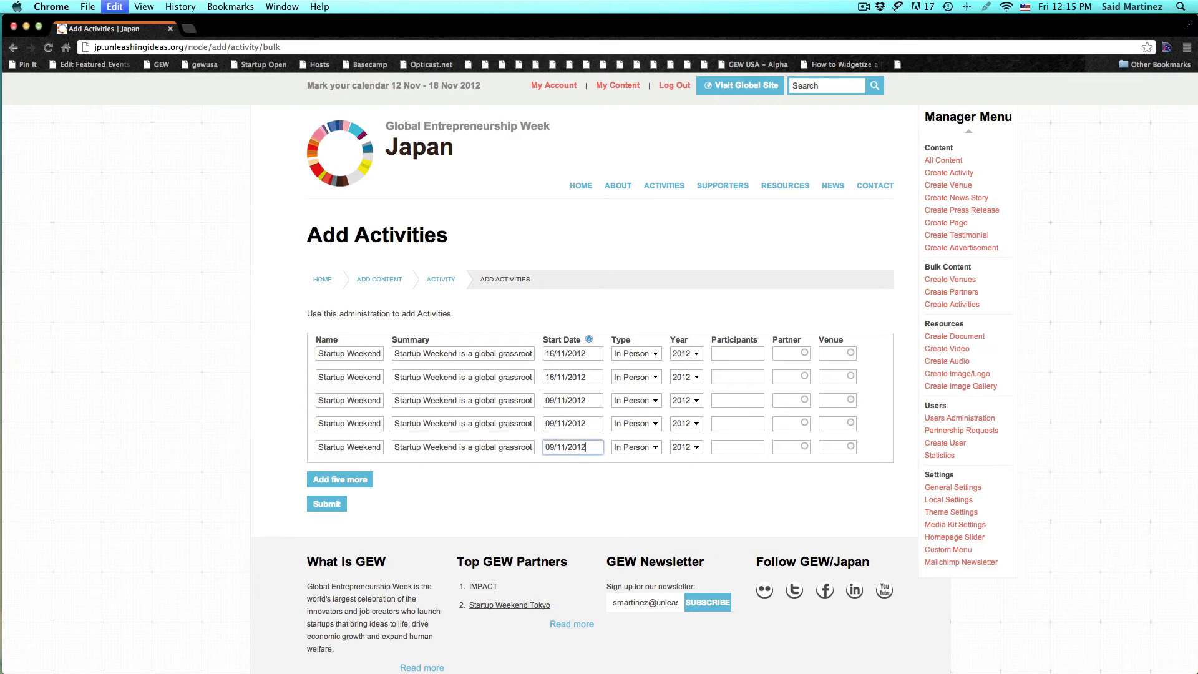
click(571, 492)
Step: Copy the Tokyo event's participant number, 100, from the Excel sheet into the first activity's Participants field in Chrome
click(722, 353)
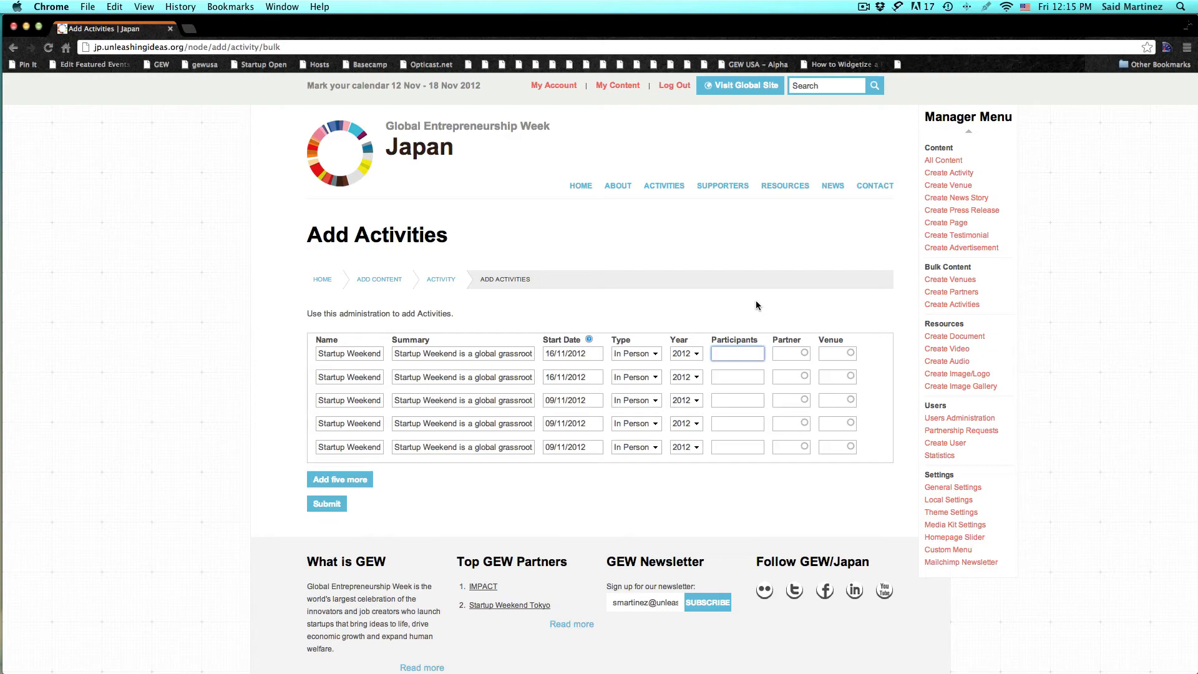
key(super+Tab)
click(596, 178)
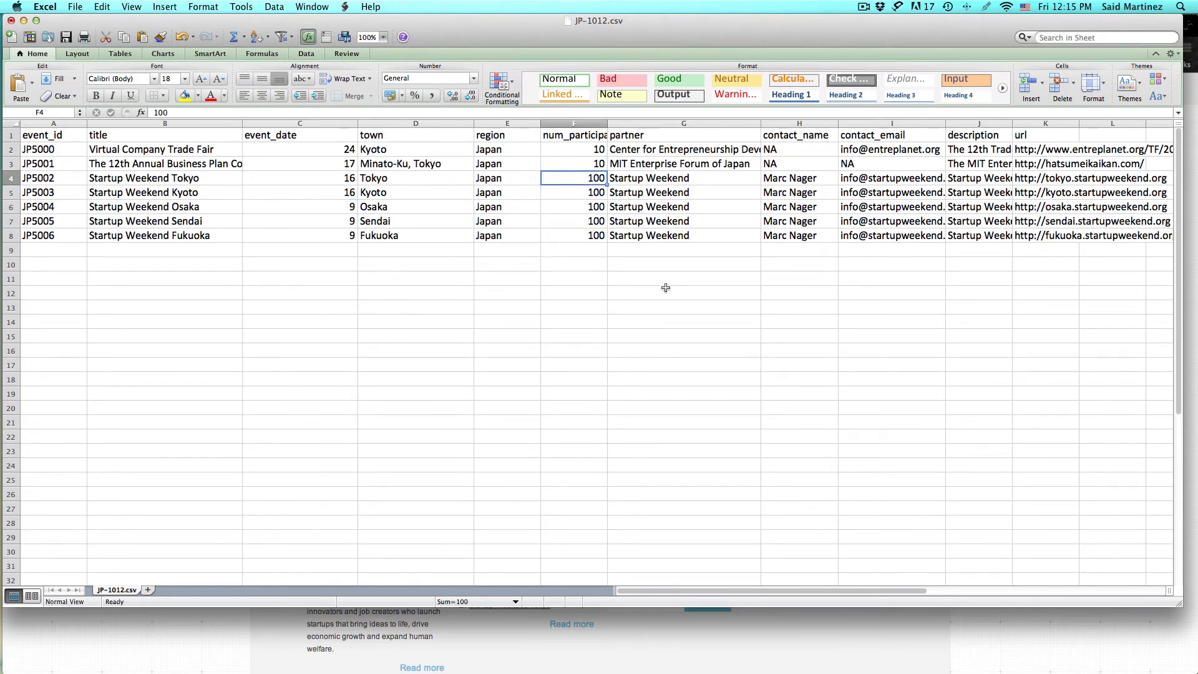
key(Up)
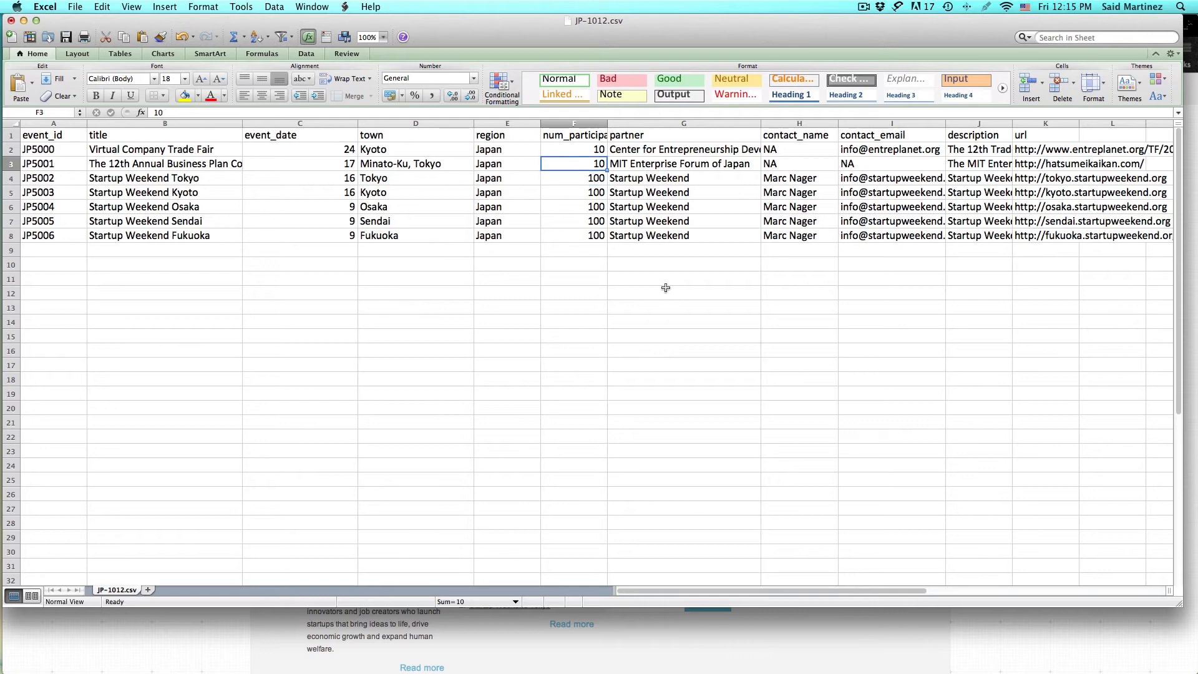
key(super+c)
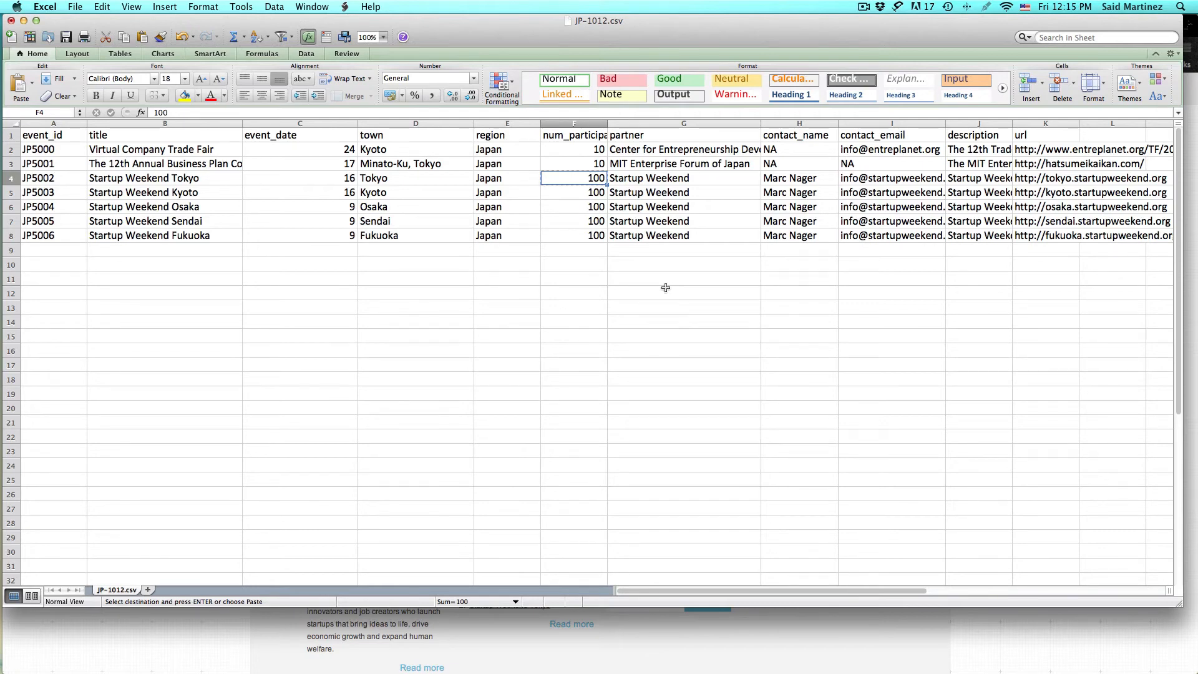
key(super+Tab)
key(super+v)
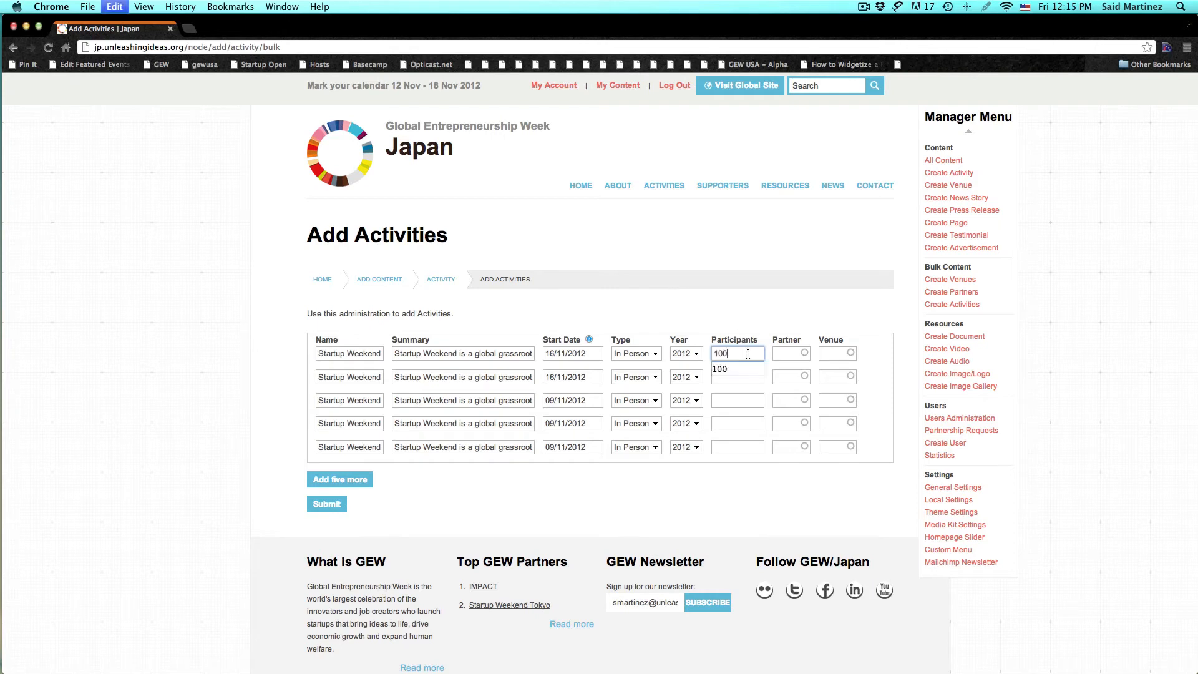
Step: Set the participants to 100 for the second, third, fourth and fifth activities
click(737, 378)
key(super+v)
click(735, 400)
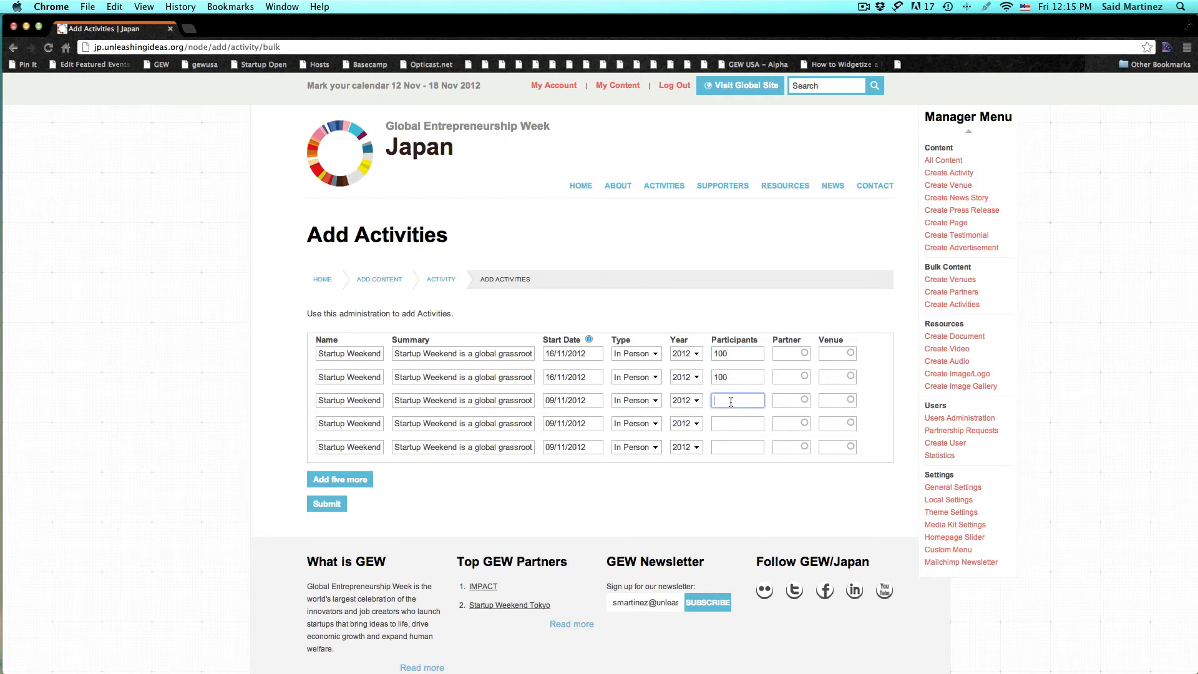
key(super+v)
click(732, 424)
key(super+v)
click(731, 447)
key(super+v)
Step: Search for "star" as the first activity's partner and choose the suggested Startup Weekend partner
click(791, 357)
text(star)
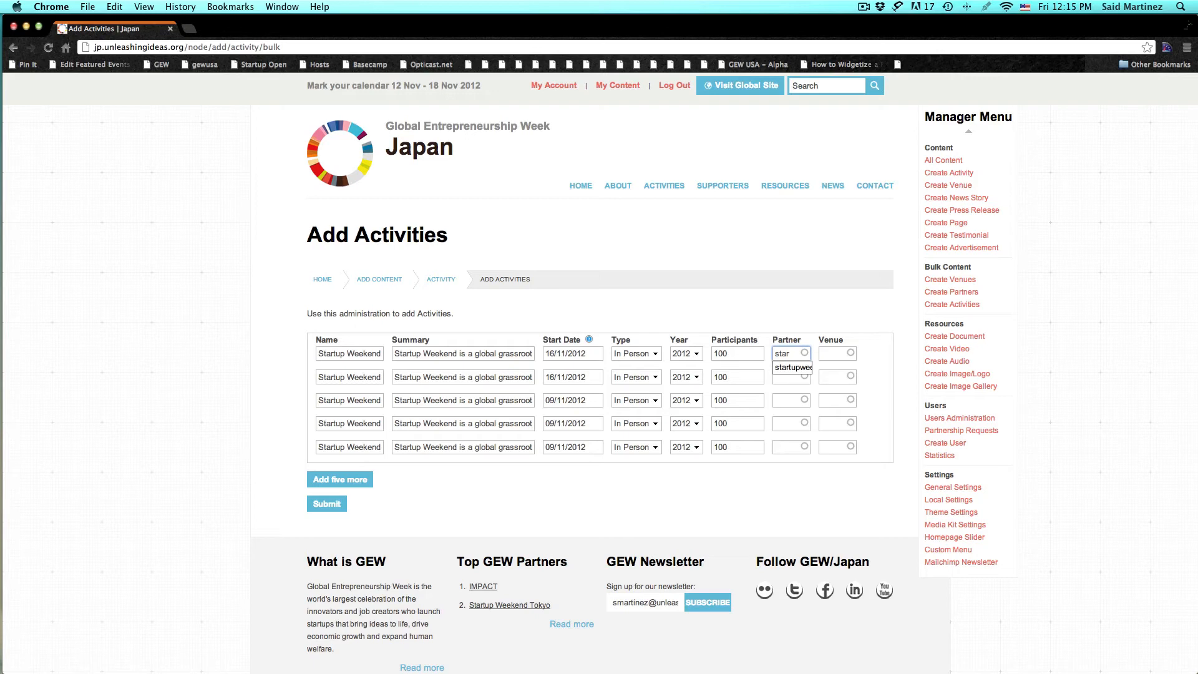
click(803, 372)
text(1)
key(BackSpace)
Step: Assign the Startup Weekend Tokyo venue to the first activity by matching its full name to the suggested venue
click(836, 355)
text(star)
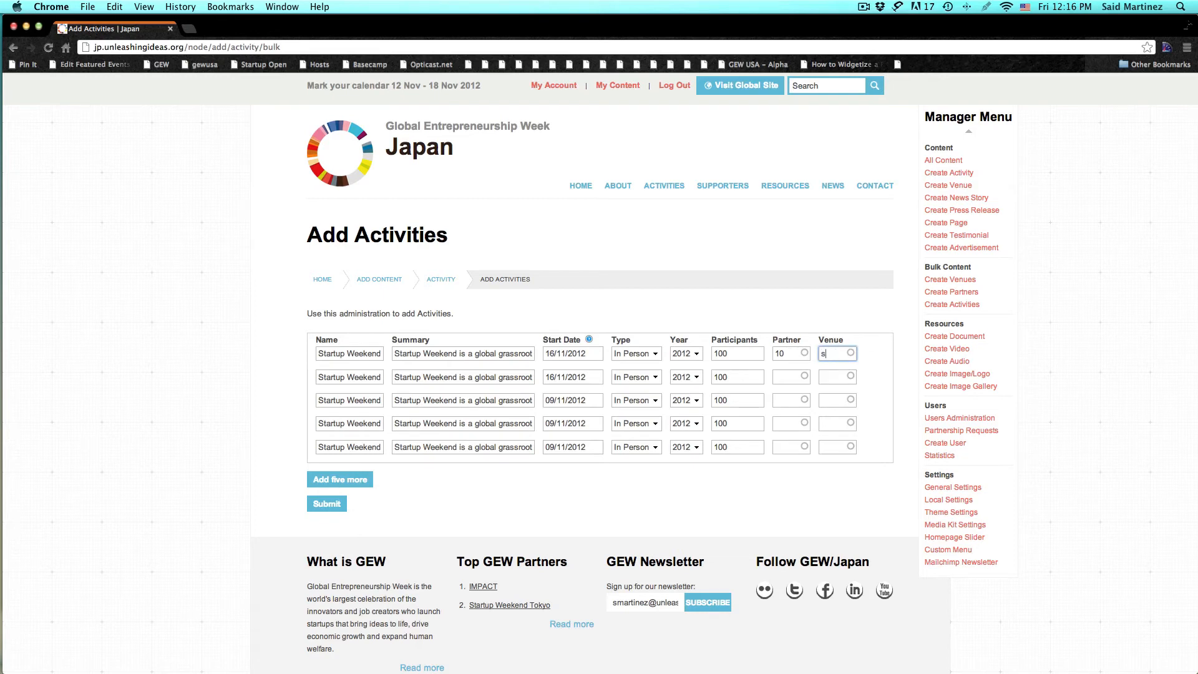
text(t)
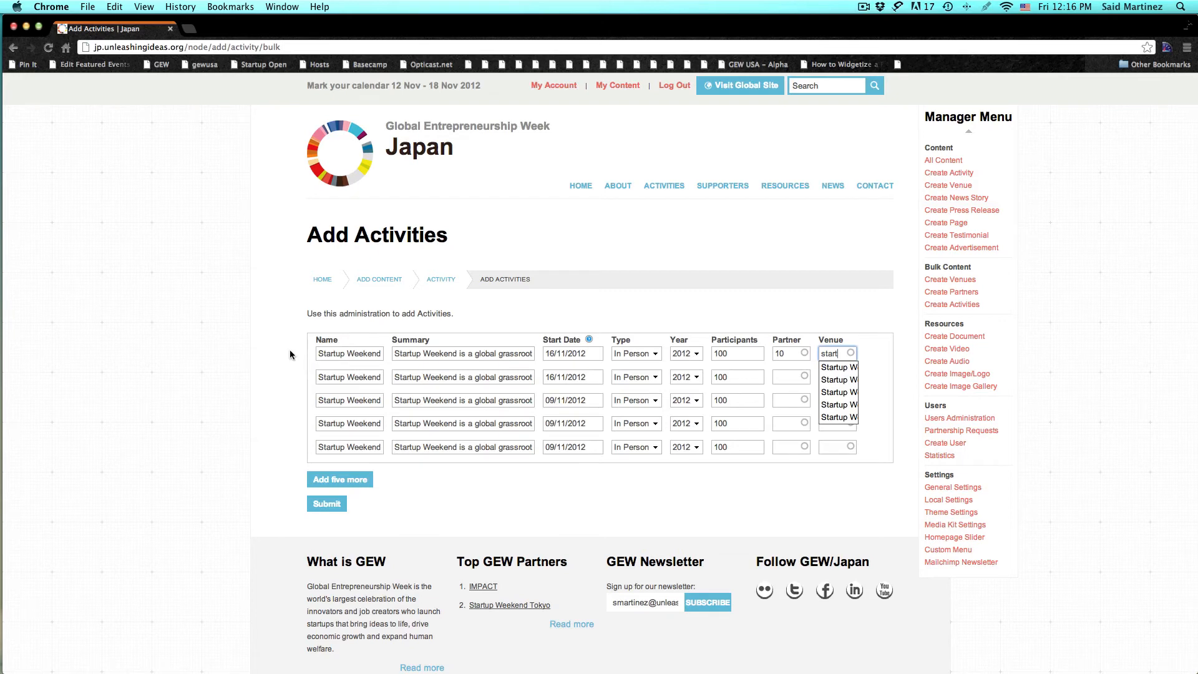
triple_click(357, 355)
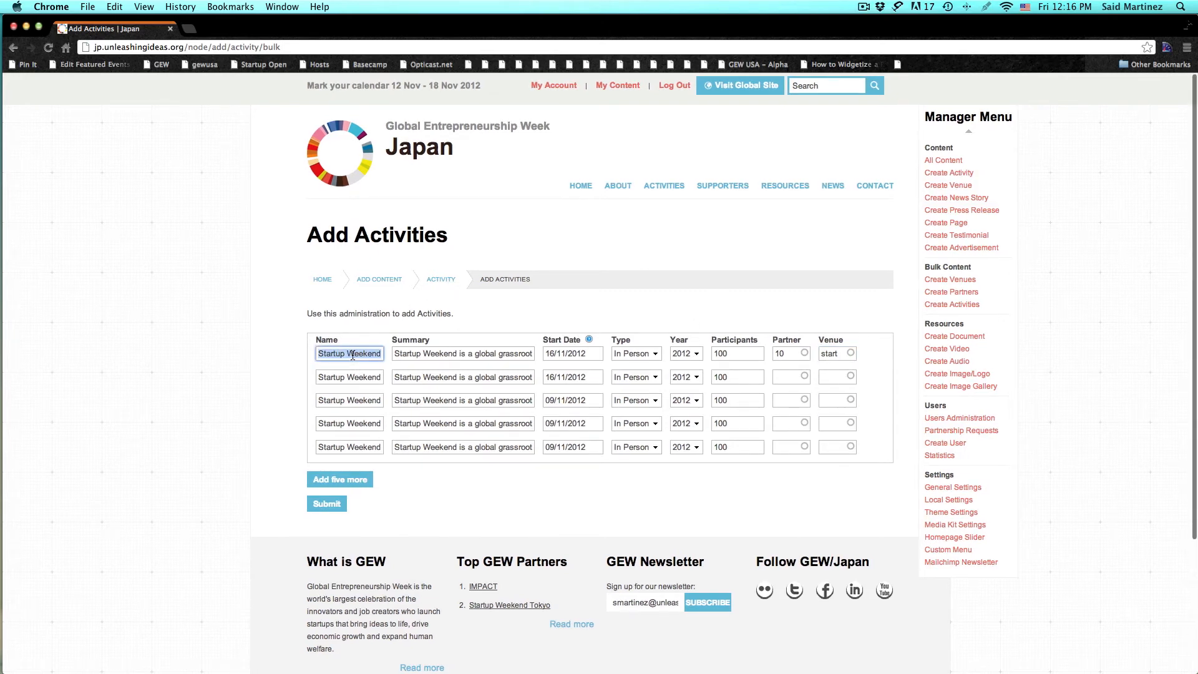
text(Startup Weekend Tokyo)
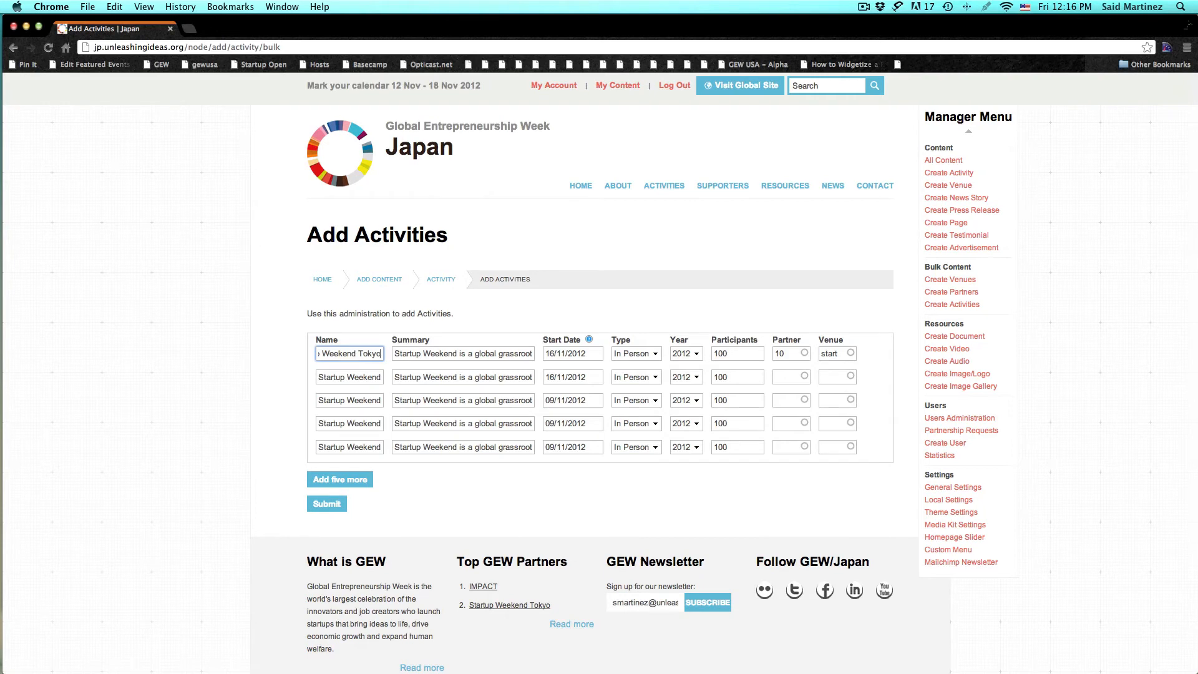
key(super+a)
key(super+c)
double_click(837, 353)
key(super+v)
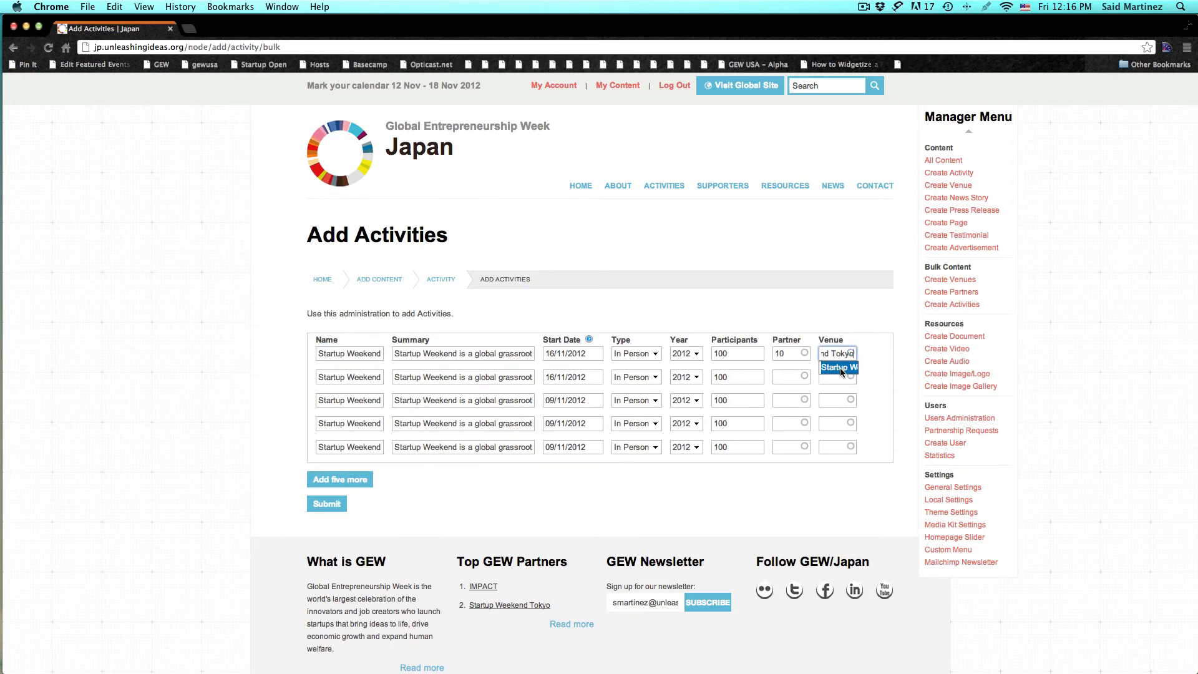
click(839, 368)
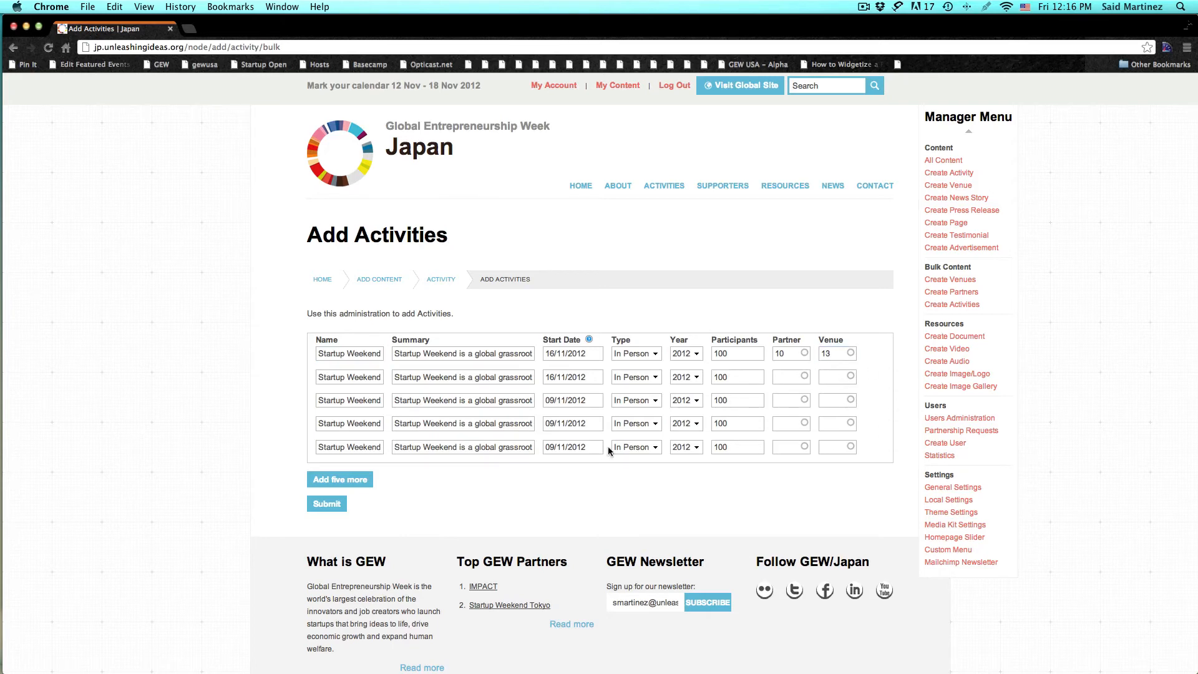
Step: Copy the second activity's name into its venue search and choose the Startup Weekend Kyoto venue
triple_click(331, 380)
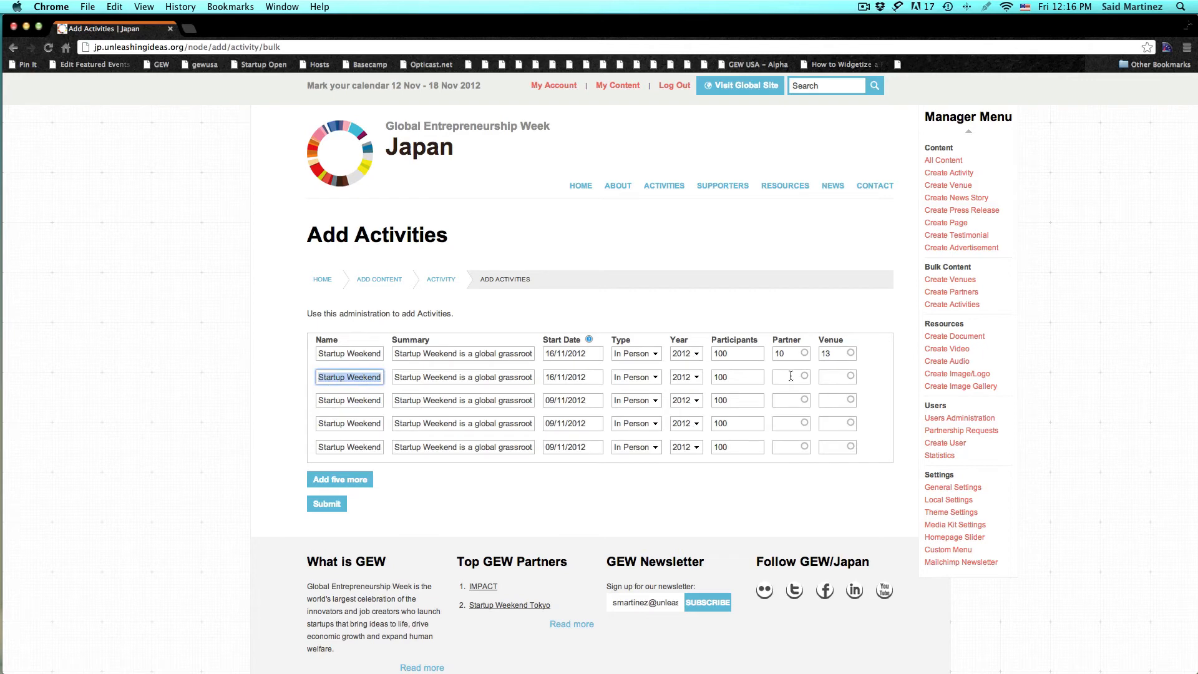
key(cmd+c)
click(836, 377)
key(cmd+v)
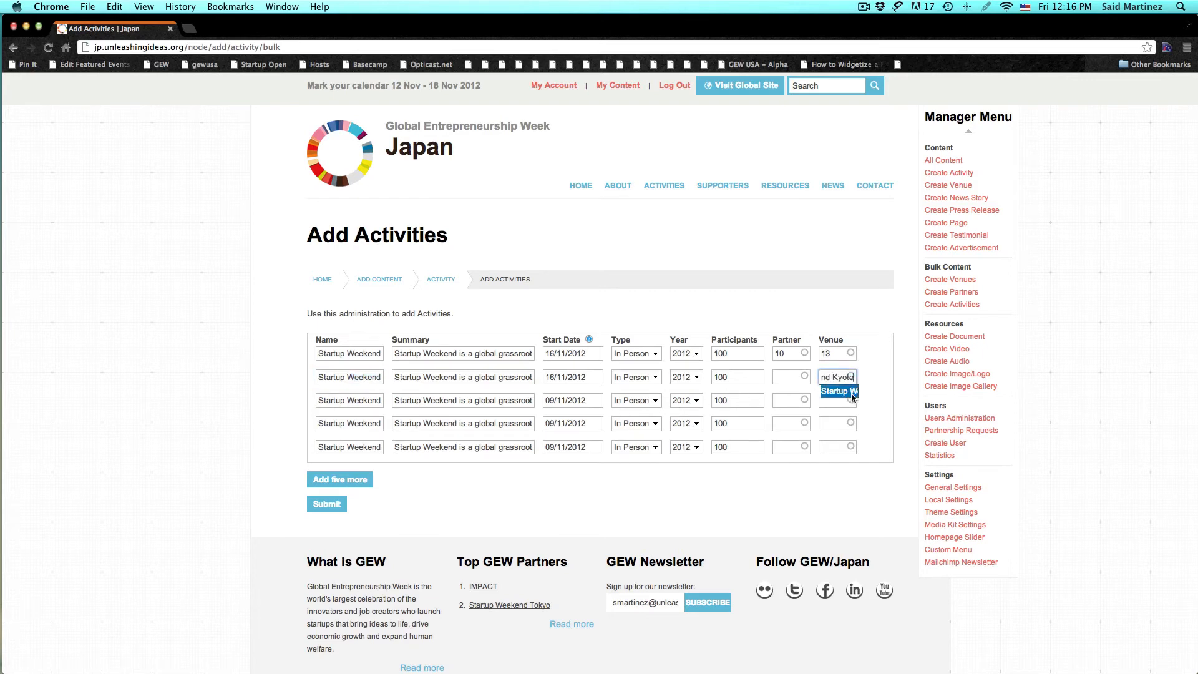
click(852, 393)
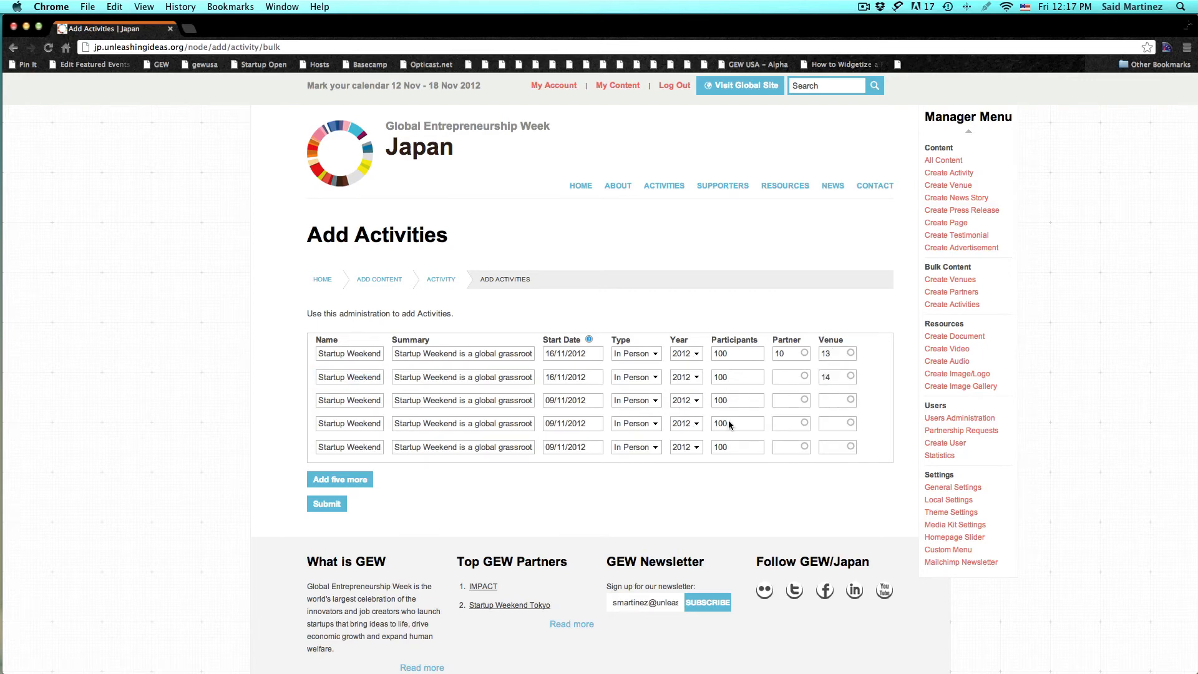
Step: Assign the Startup Weekend Osaka venue, number 15, to the third activity
triple_click(354, 402)
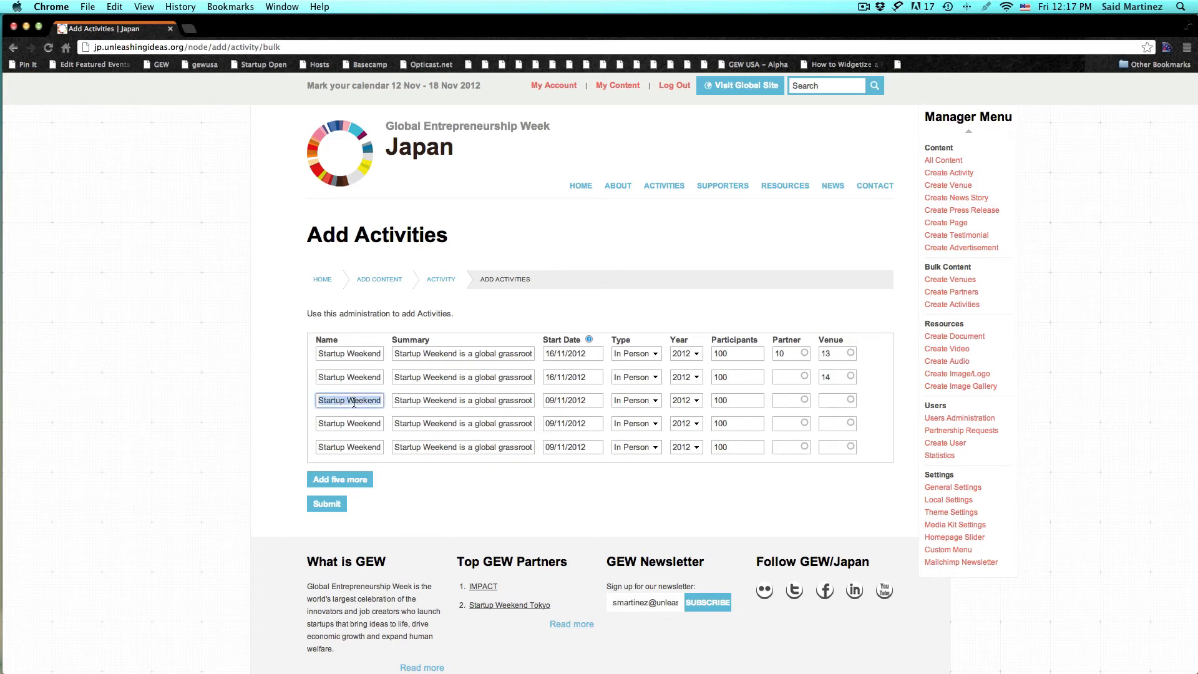
key(super+c)
click(823, 400)
text(15)
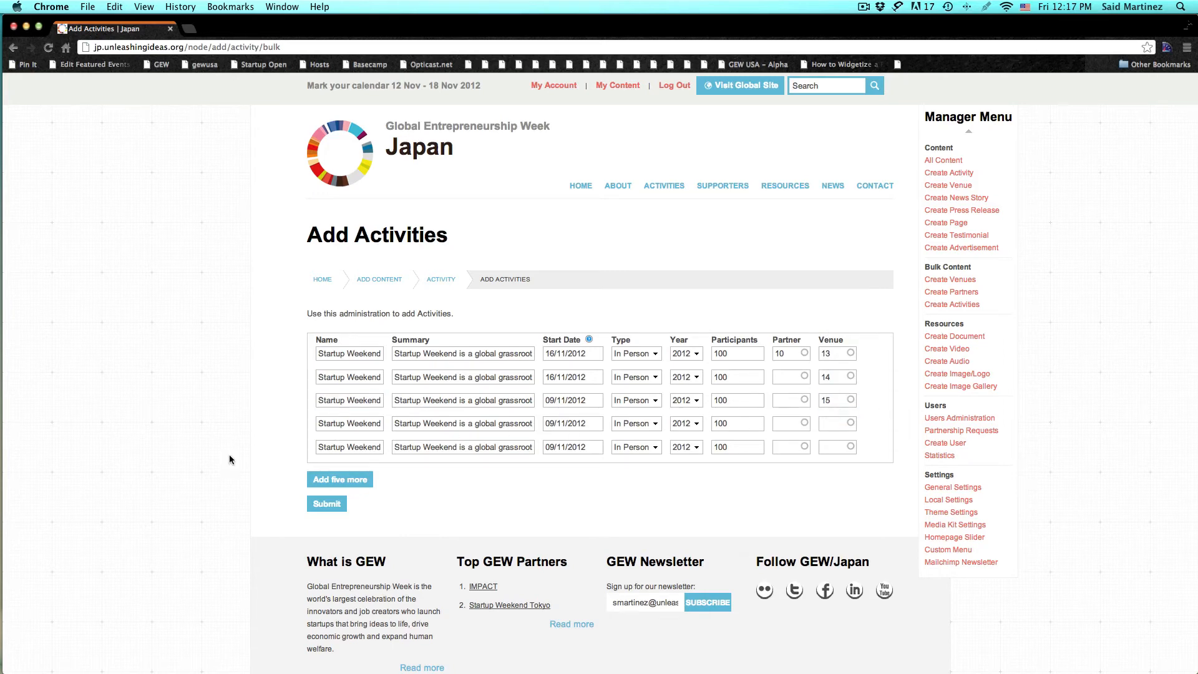
Step: Copy the fourth activity's name into its venue search and choose the Startup Weekend Sendai venue
triple_click(337, 423)
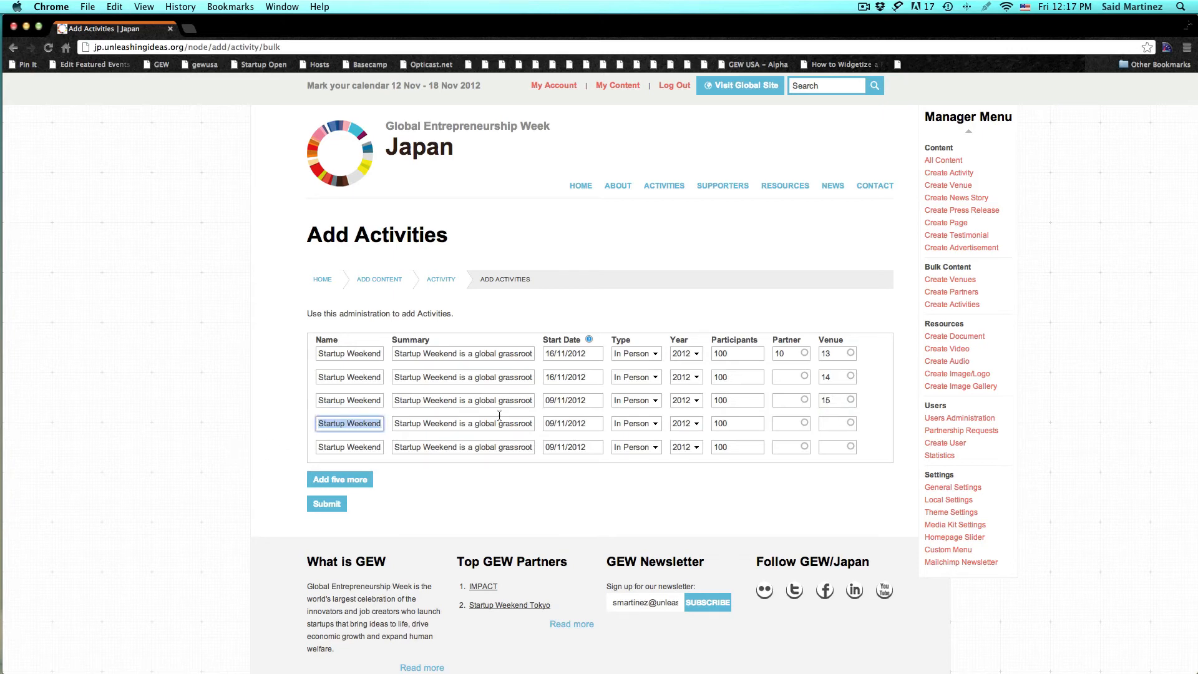
key(ctrl+c)
click(836, 423)
key(ctrl+v)
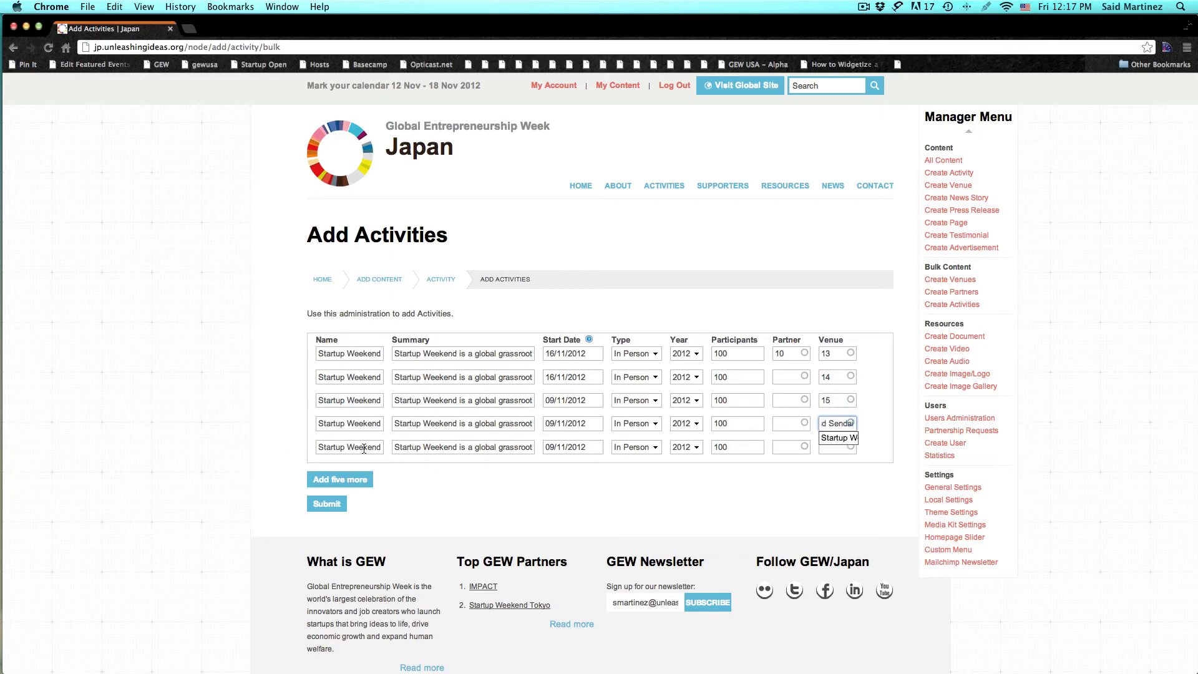
triple_click(363, 448)
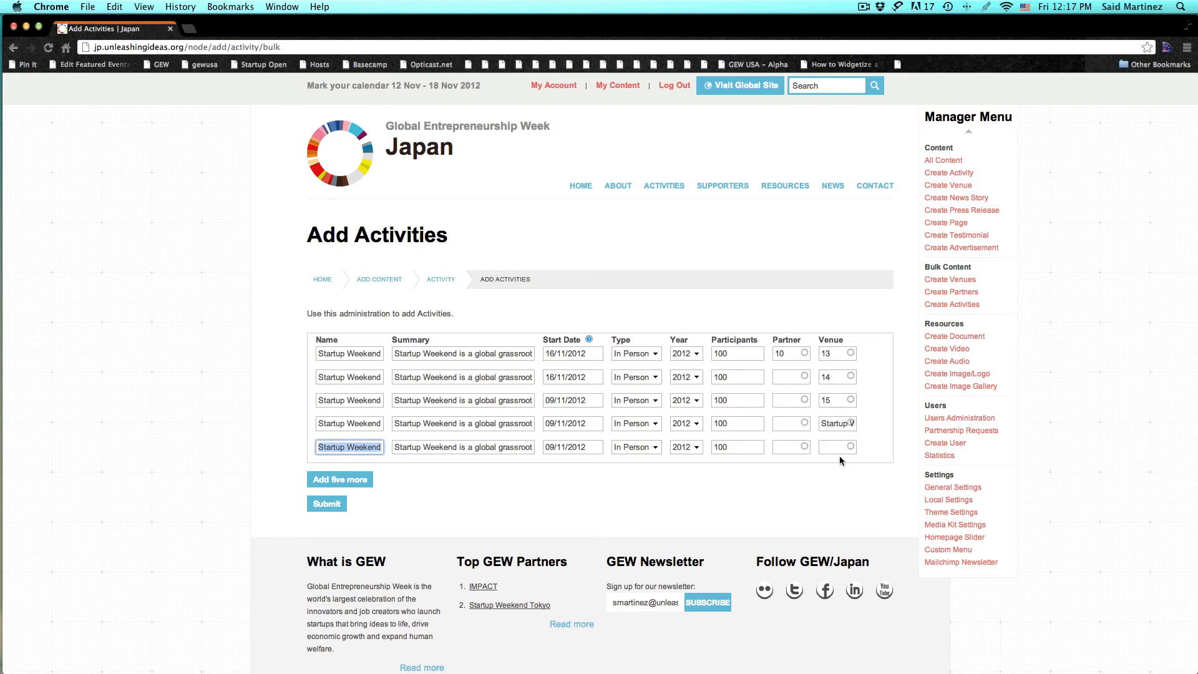
click(838, 424)
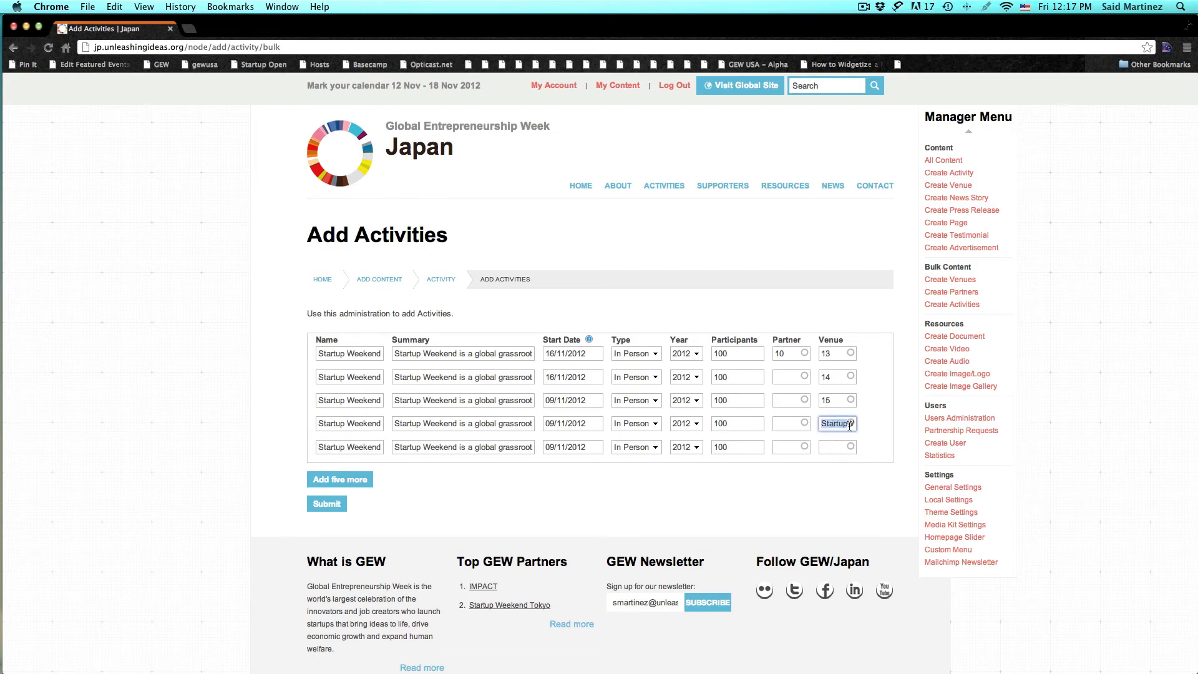
double_click(376, 424)
triple_click(376, 424)
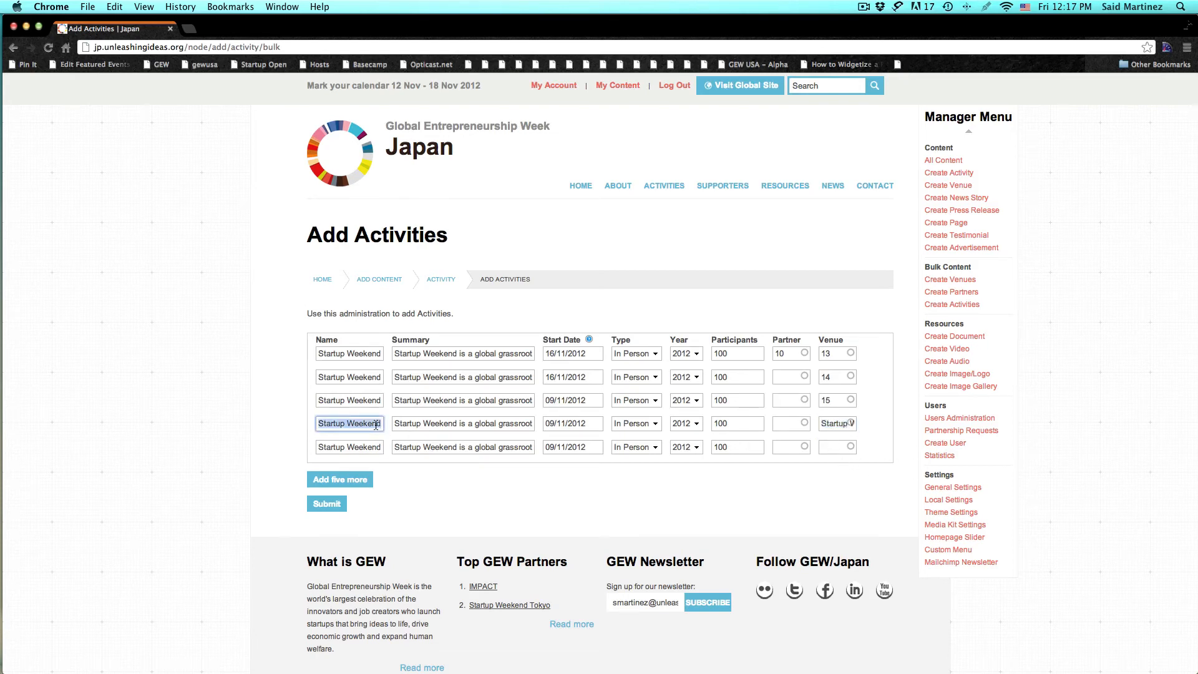
key(Right)
text(Sendai)
key(super+a)
click(837, 425)
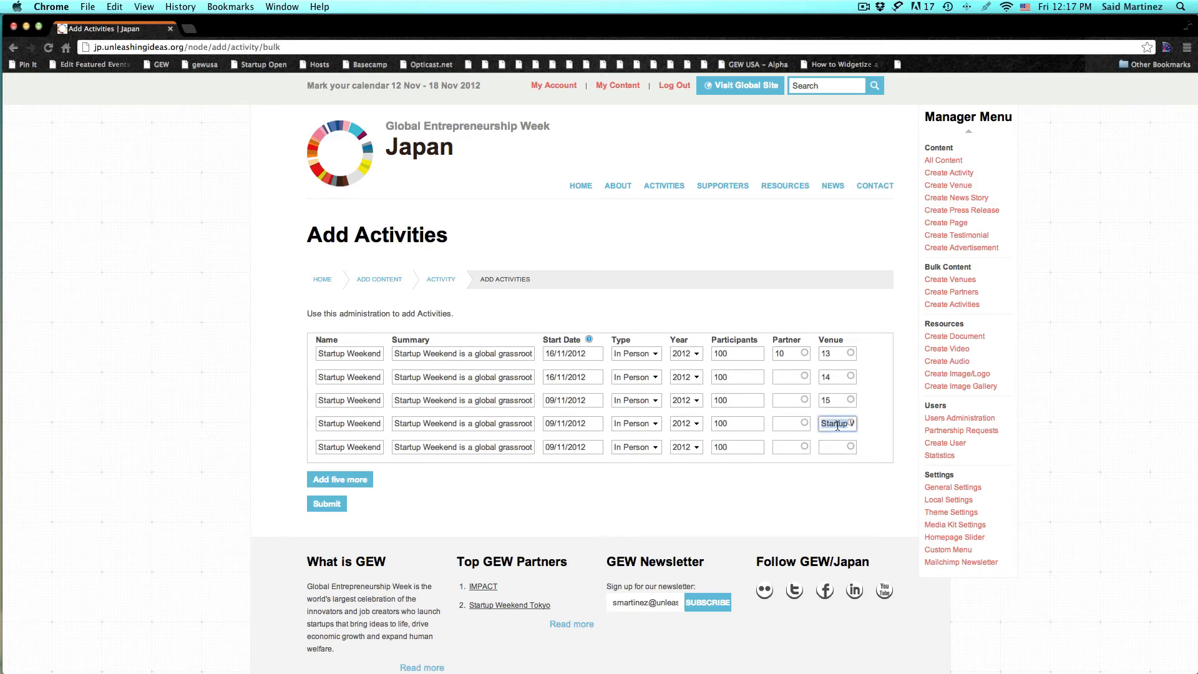
text(Startup V)
click(838, 438)
Step: Copy the fifth activity's name into its venue search and choose the Startup Weekend Fukuoka venue
click(359, 449)
key(super+a)
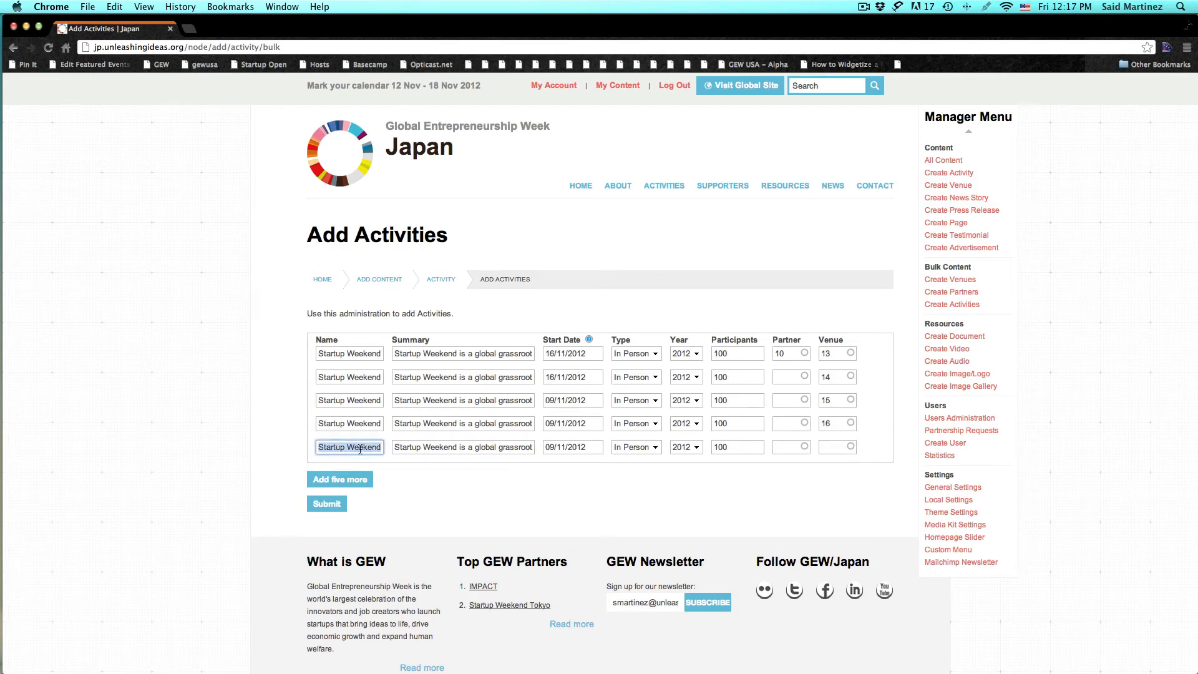
click(841, 448)
key(super+v)
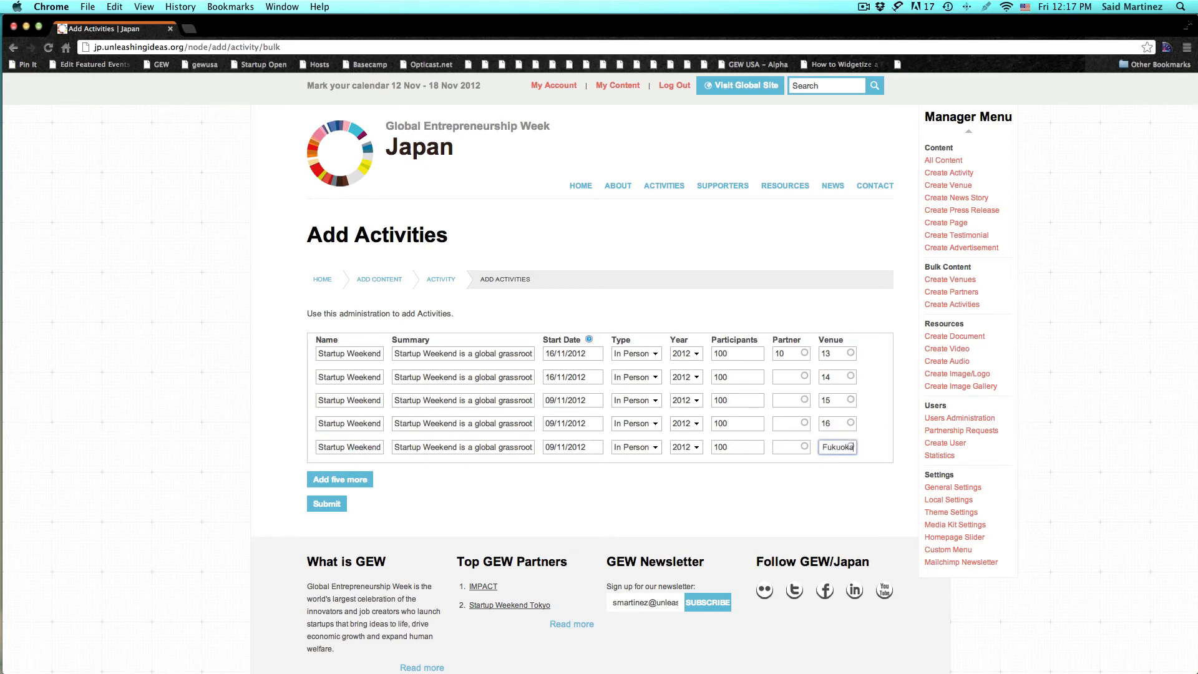
click(836, 462)
Step: Search for "startupweekend" as the second activity's partner and copy the search text for reuse
click(791, 378)
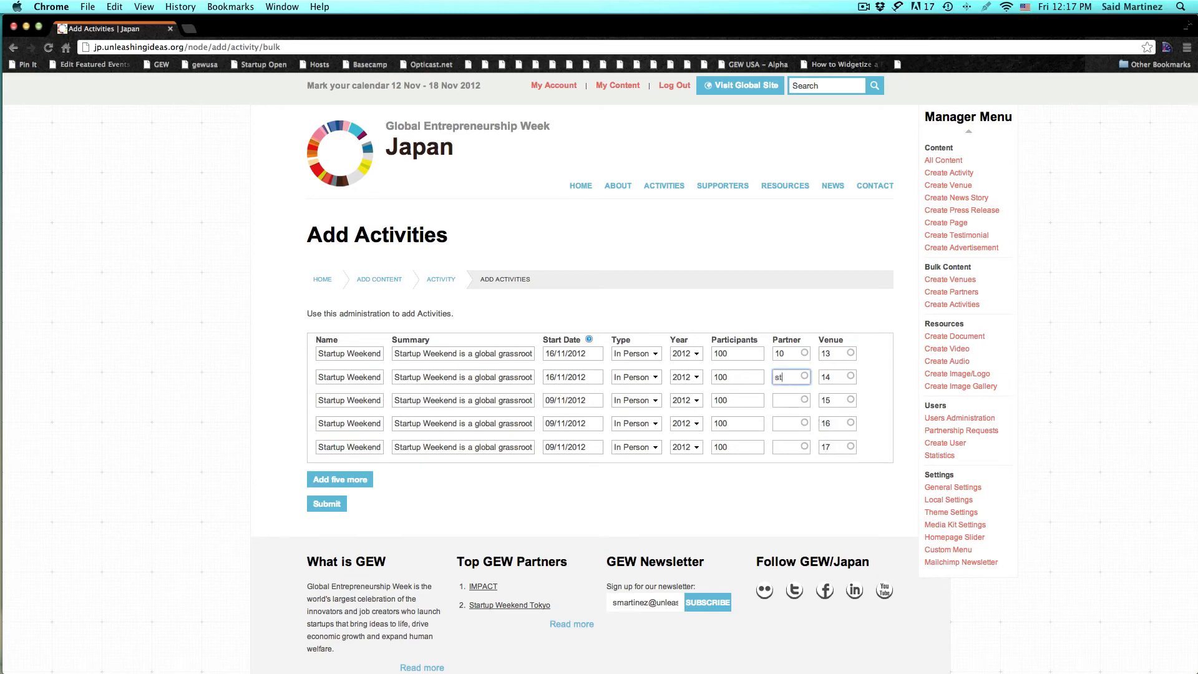
text(startup)
text(eek)
key(BackSpace)
key(BackSpace)
key(BackSpace)
text(weekend)
key(super+a)
key(super+c)
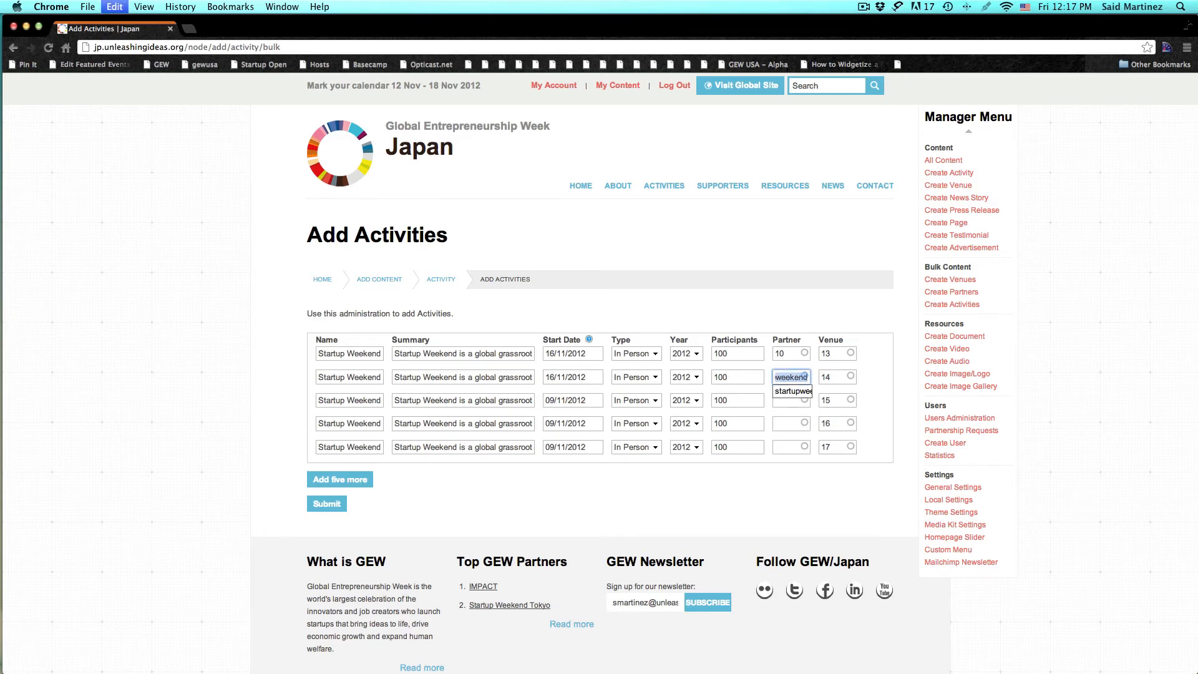
Step: Assign the same startupweekend partner to the third, fourth and fifth activities and submit all five activities
click(788, 401)
key(super+v)
click(787, 423)
key(super+v)
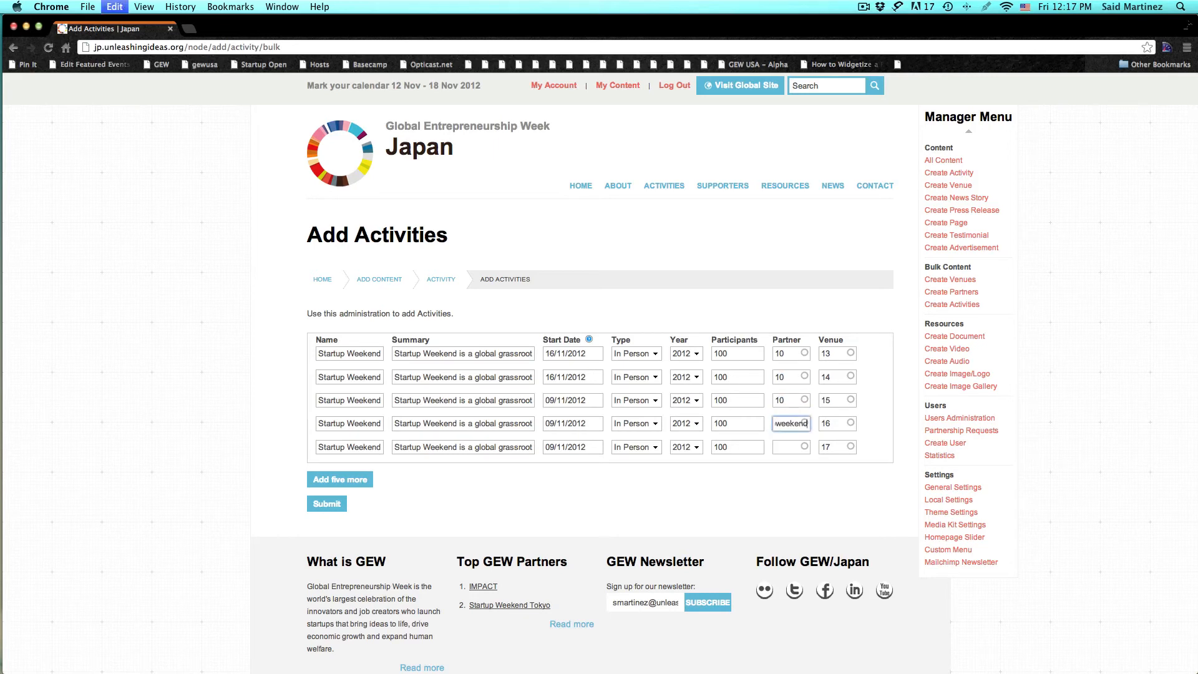
click(783, 446)
key(super+v)
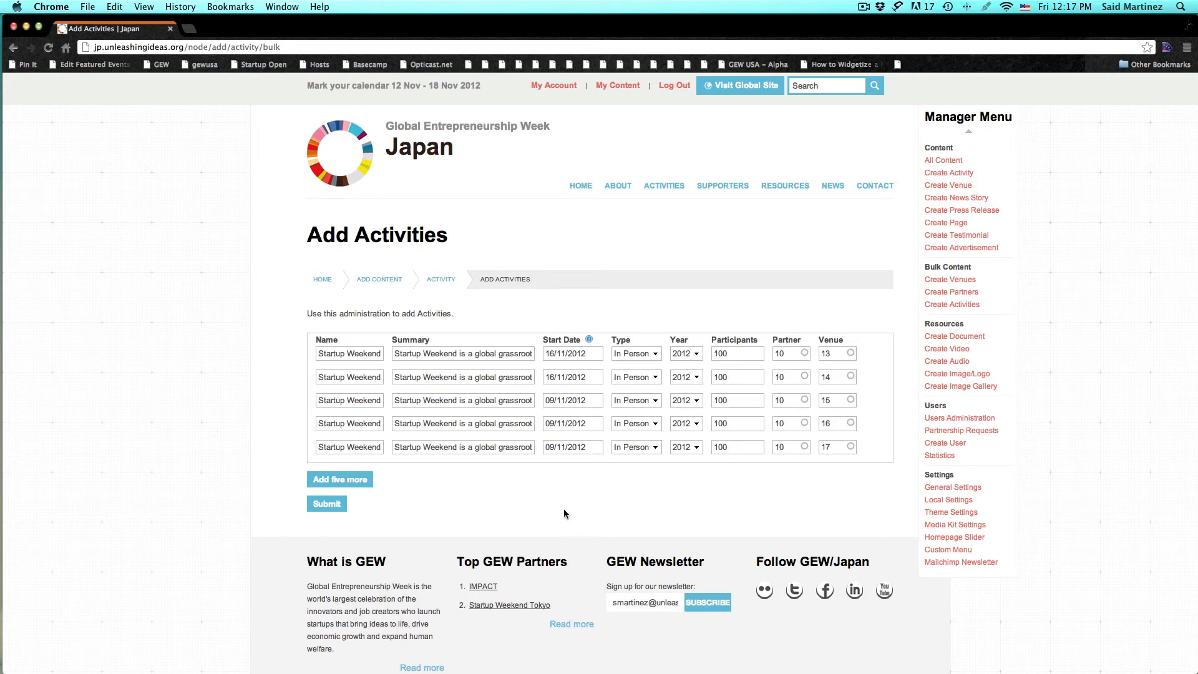
click(330, 507)
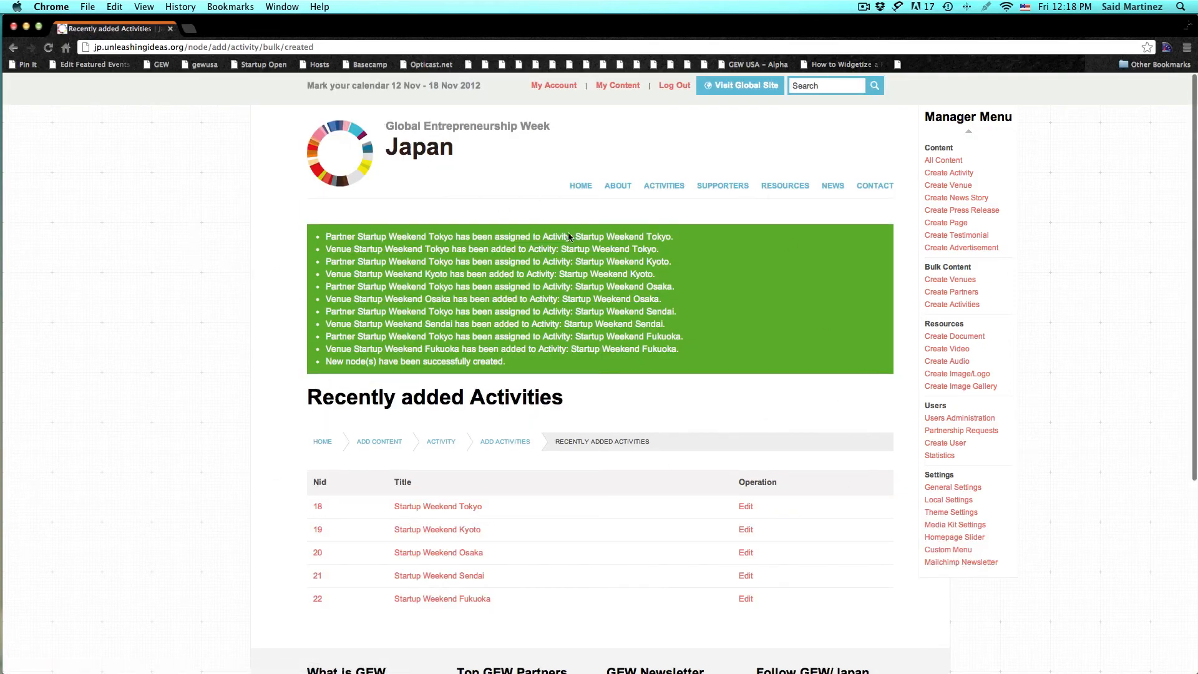
Step: Return to the Japan home page and review the Startup Weekend entries in the public Activities listing
click(441, 157)
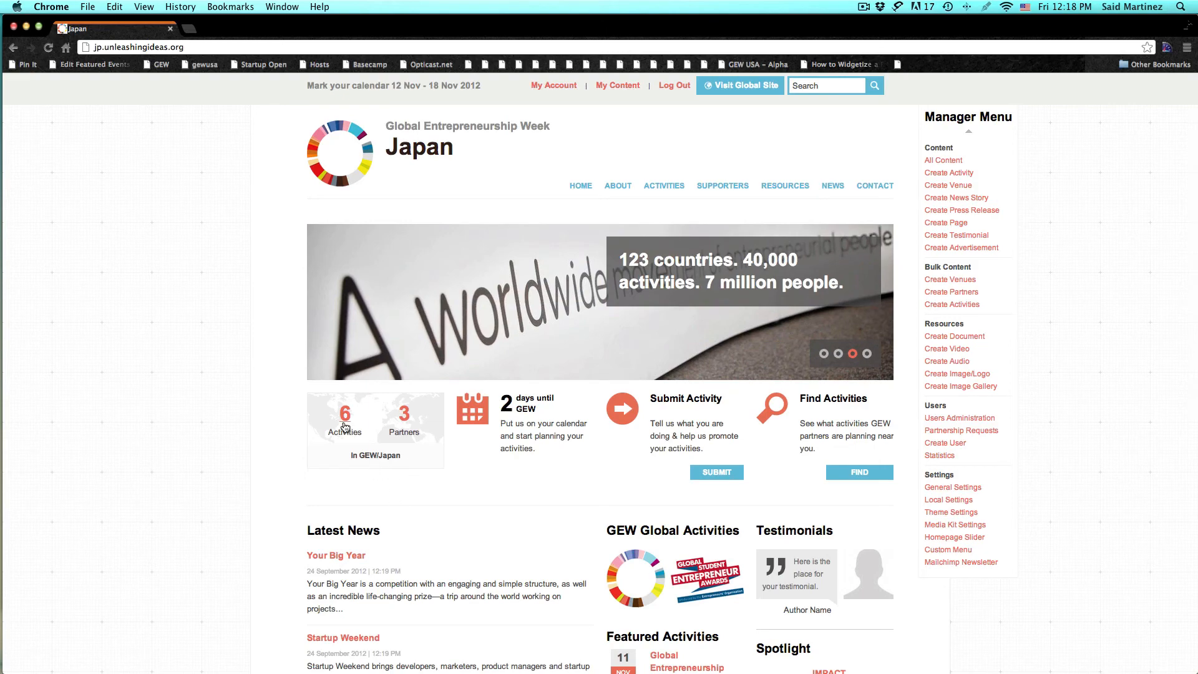
click(435, 444)
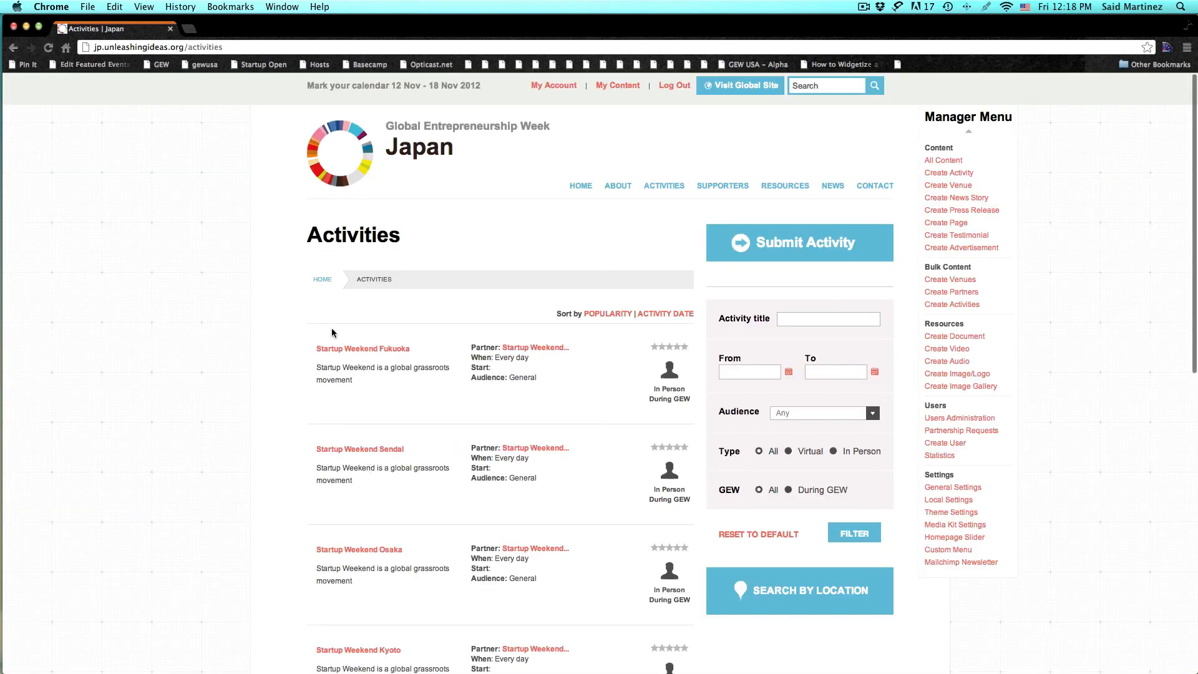
scroll(382, 423, down, 5)
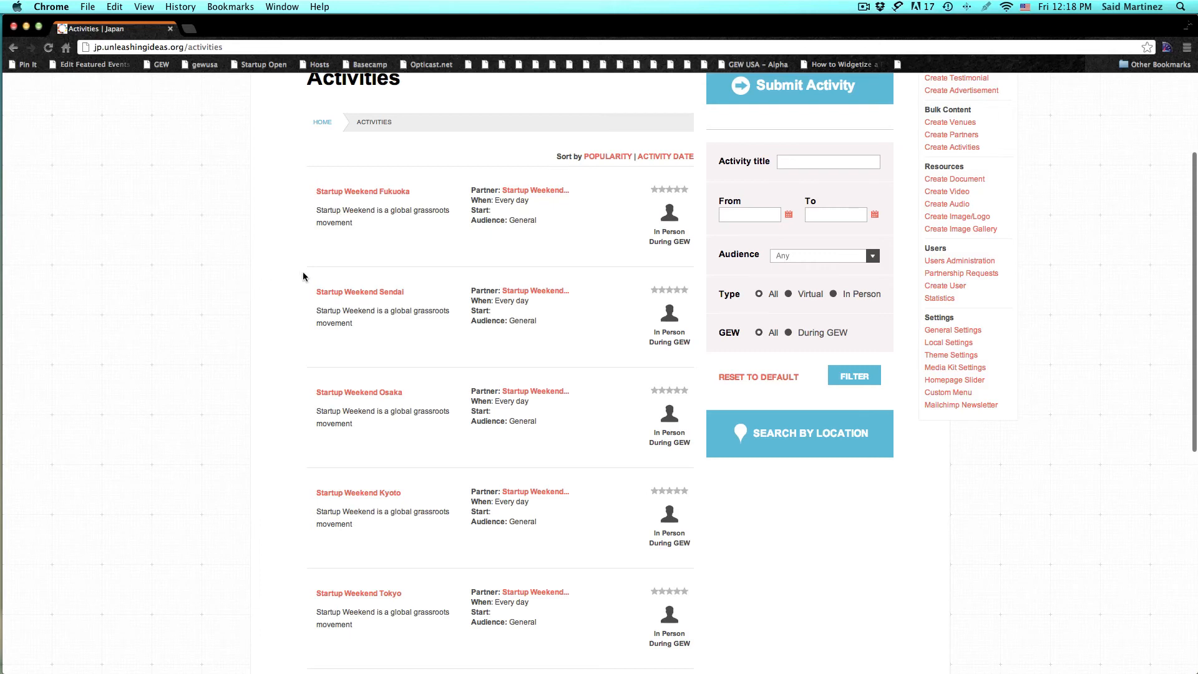
scroll(294, 230, up, 5)
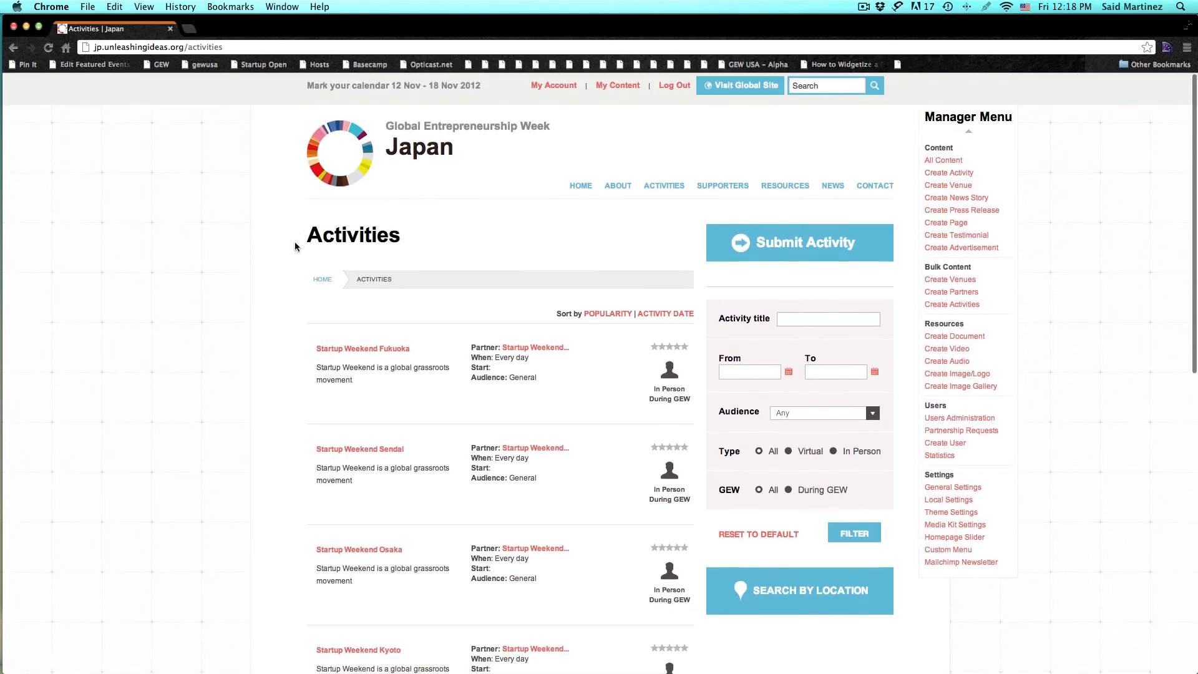
Step: Copy the Japan site's base address from Chrome and load jp.unleashingideas.org in Firefox
mouse_move(3, 166)
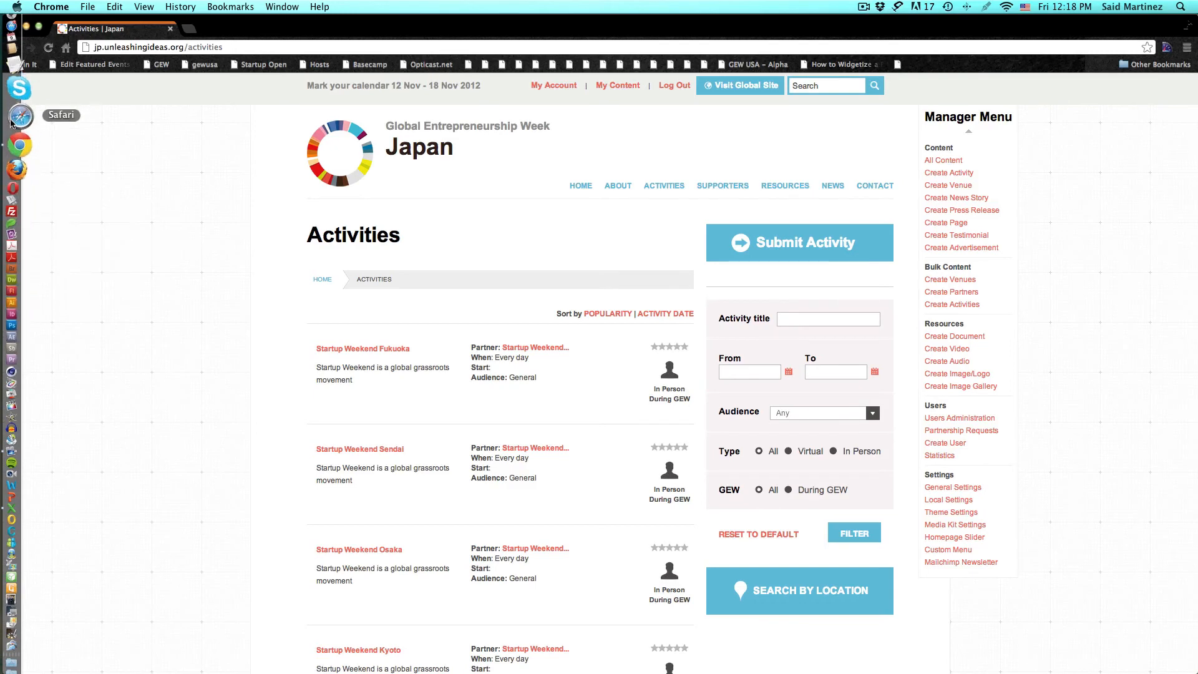
click(21, 151)
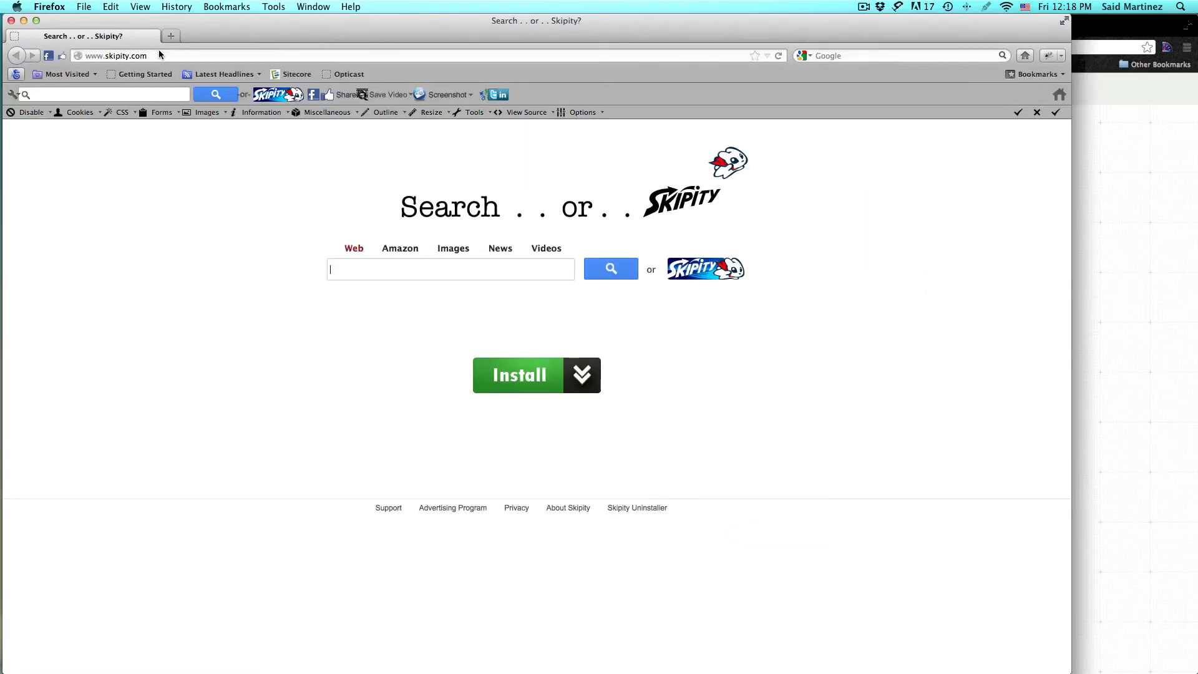
key(super+Tab)
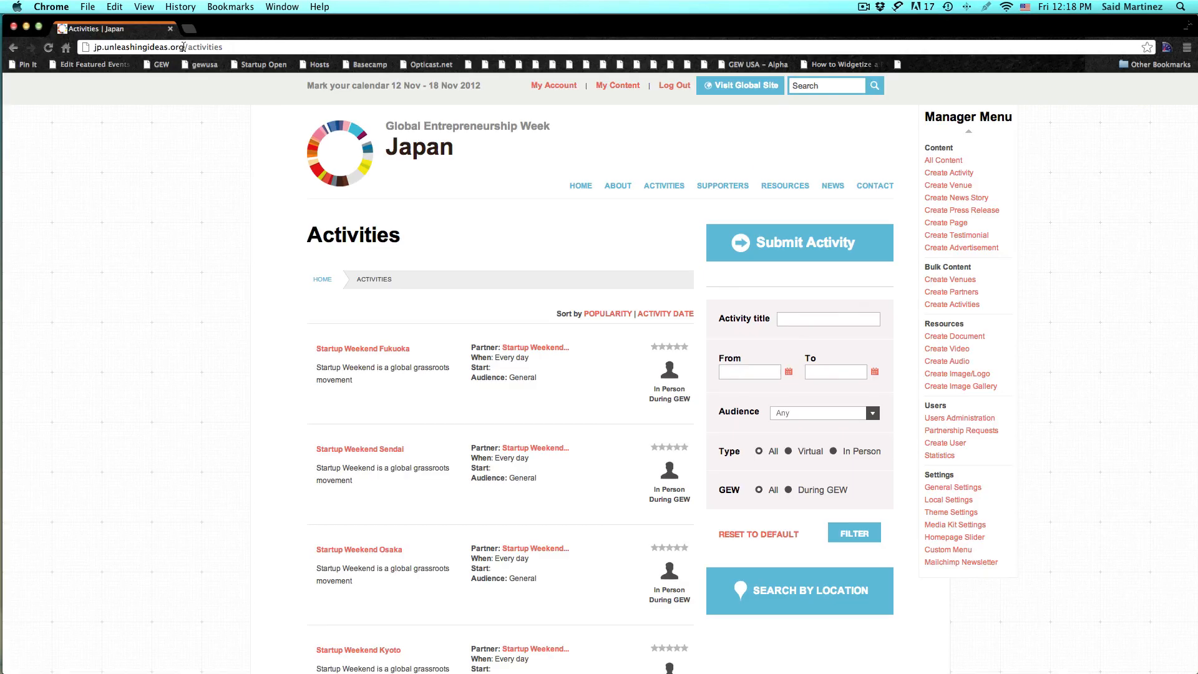
drag(183, 47, 85, 48)
key(super+c)
key(super+Tab)
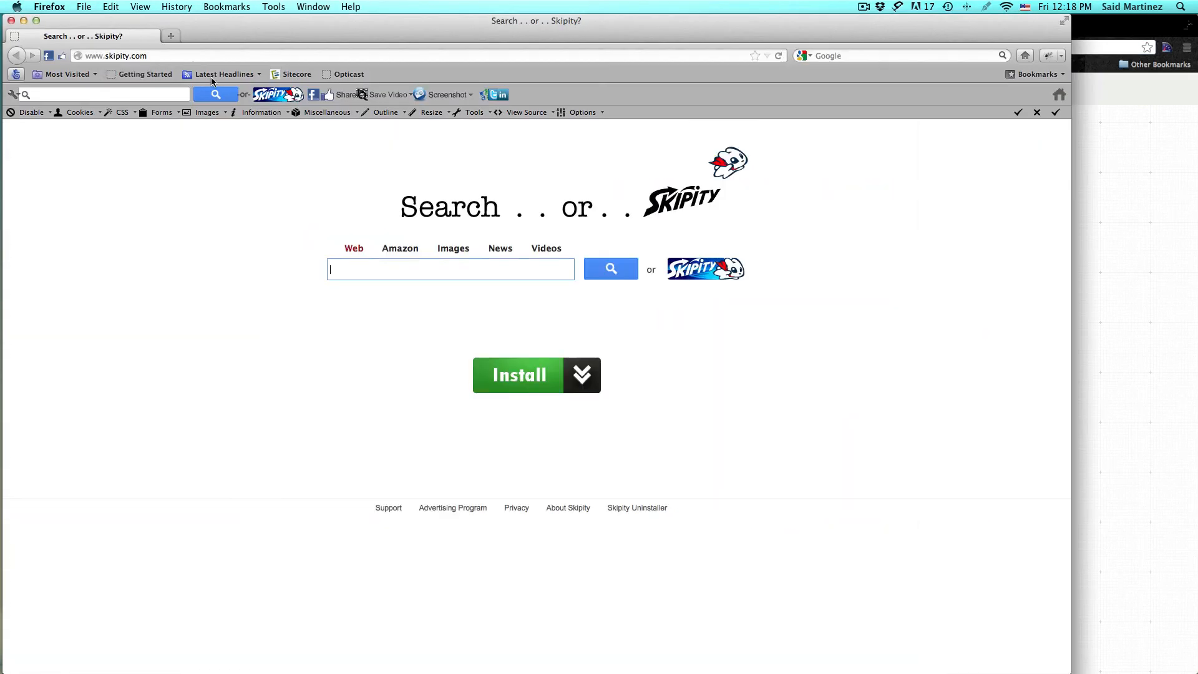
click(160, 54)
key(super+v)
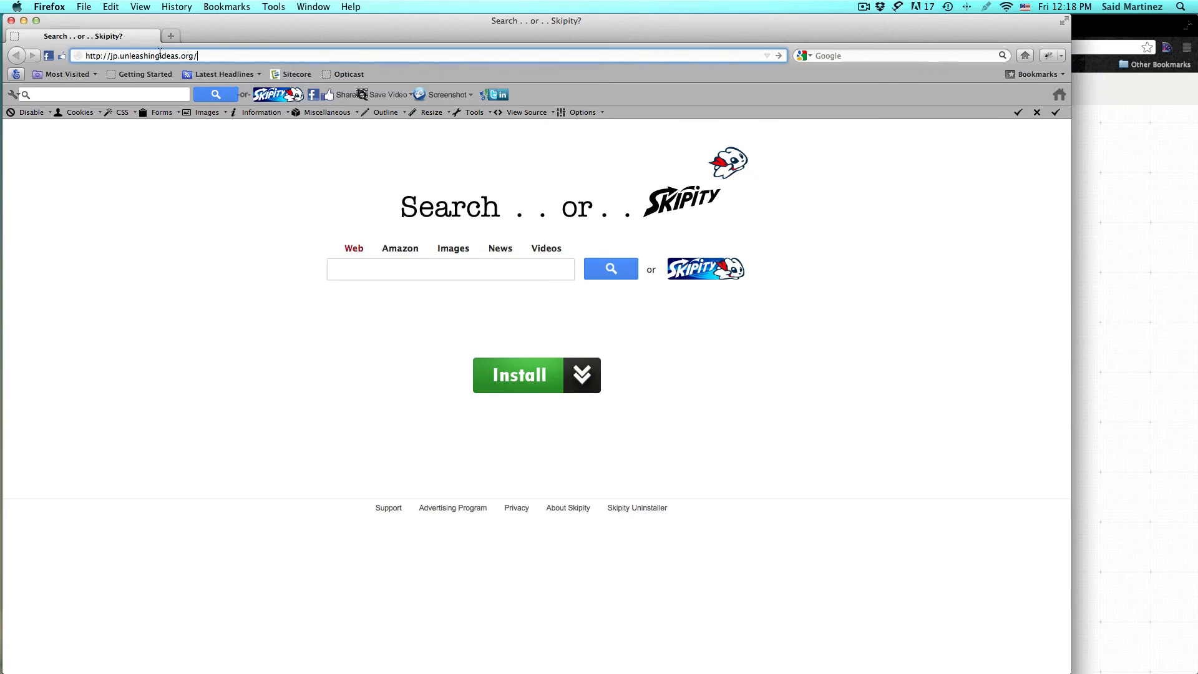
key(Return)
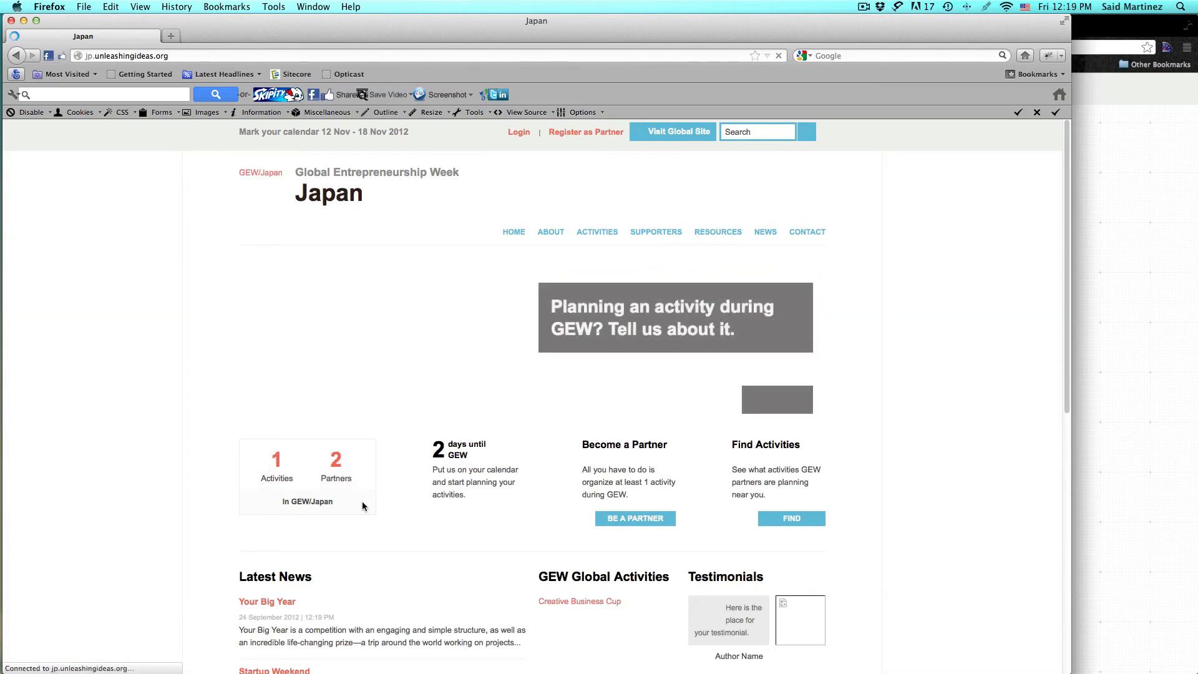
Step: Open the public Activities listing in Firefox and review the Startup Weekend entries as a logged-out visitor
click(597, 233)
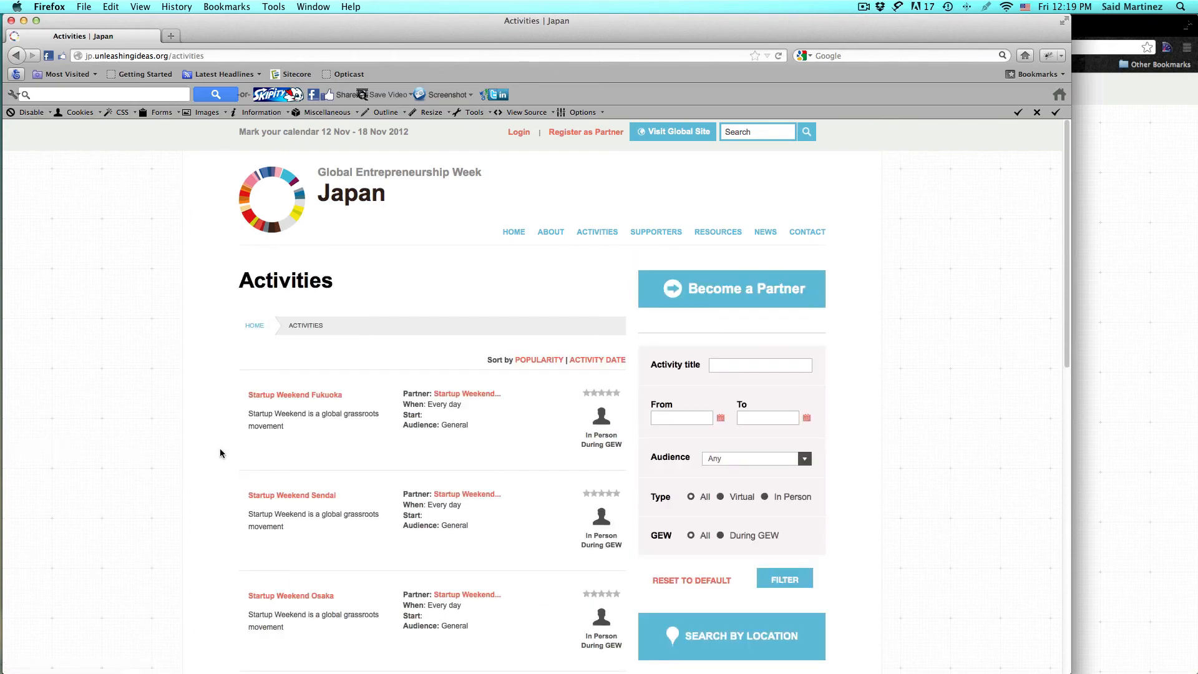
scroll(217, 454, down, 5)
scroll(217, 454, down, 1)
scroll(217, 454, up, 5)
scroll(218, 454, down, 6)
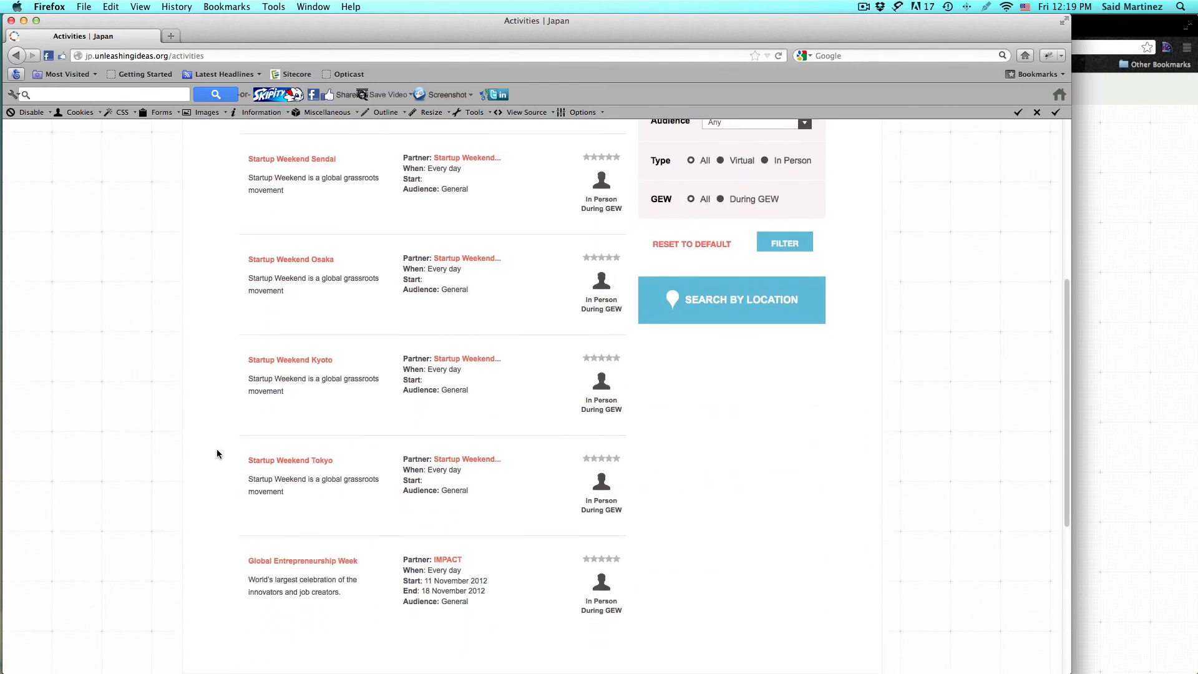
scroll(216, 449, up, 4)
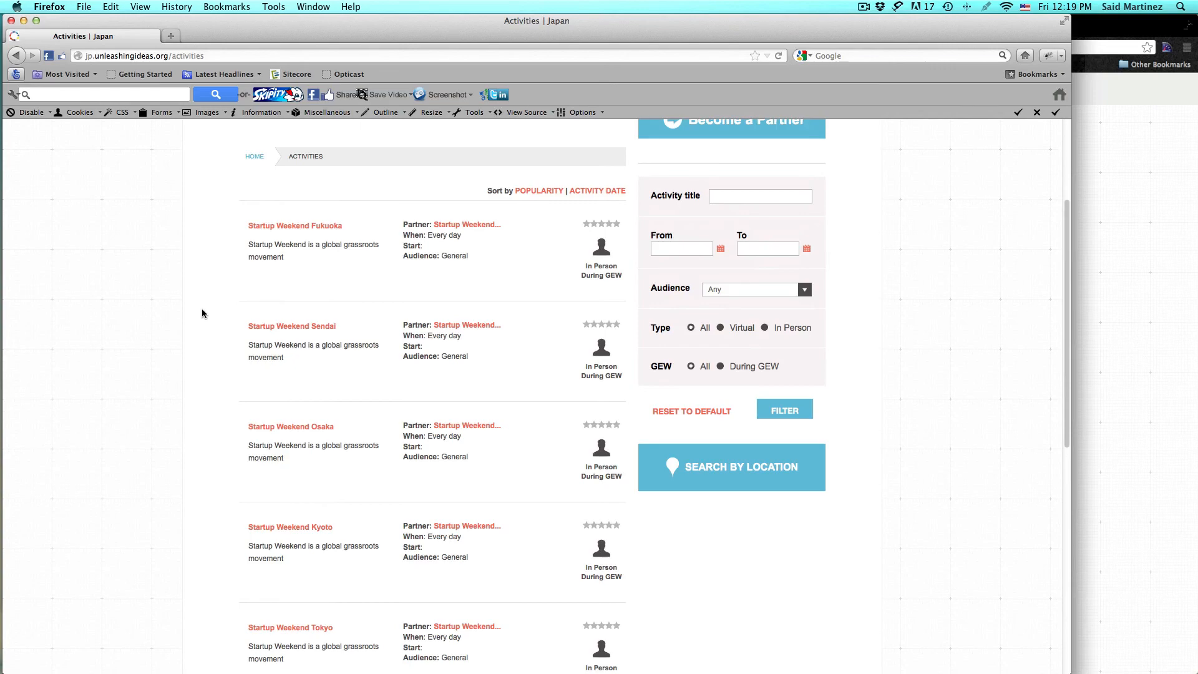
scroll(201, 313, down, 10)
scroll(201, 313, up, 5)
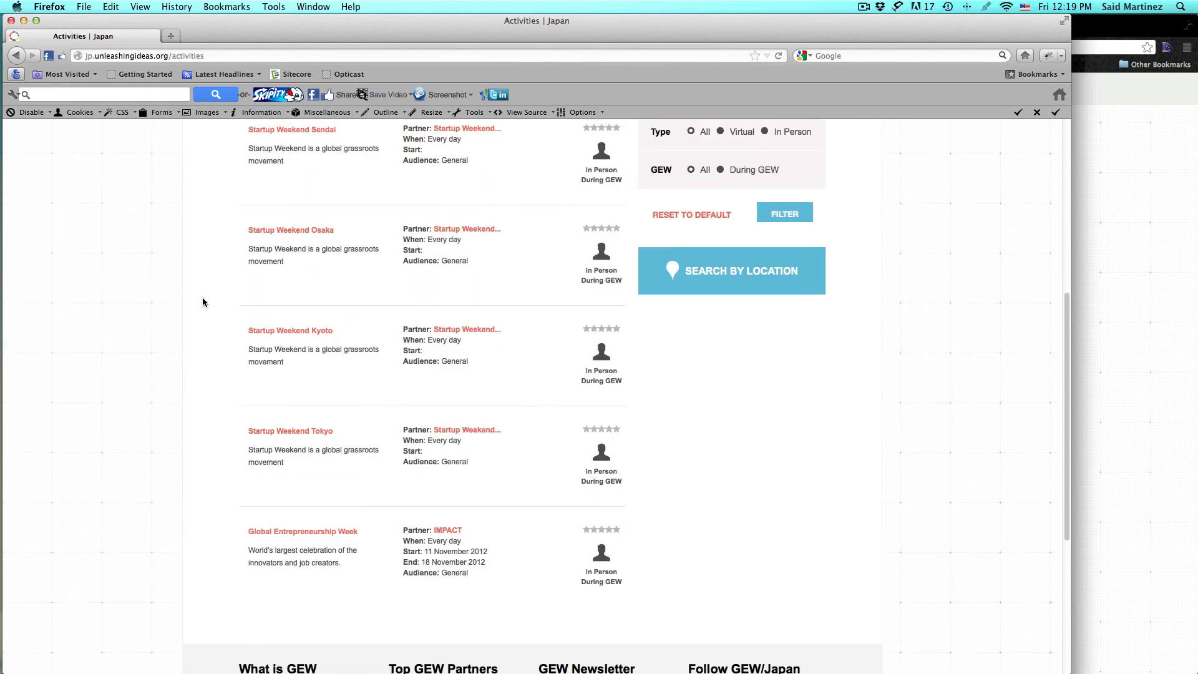
scroll(268, 306, up, 4)
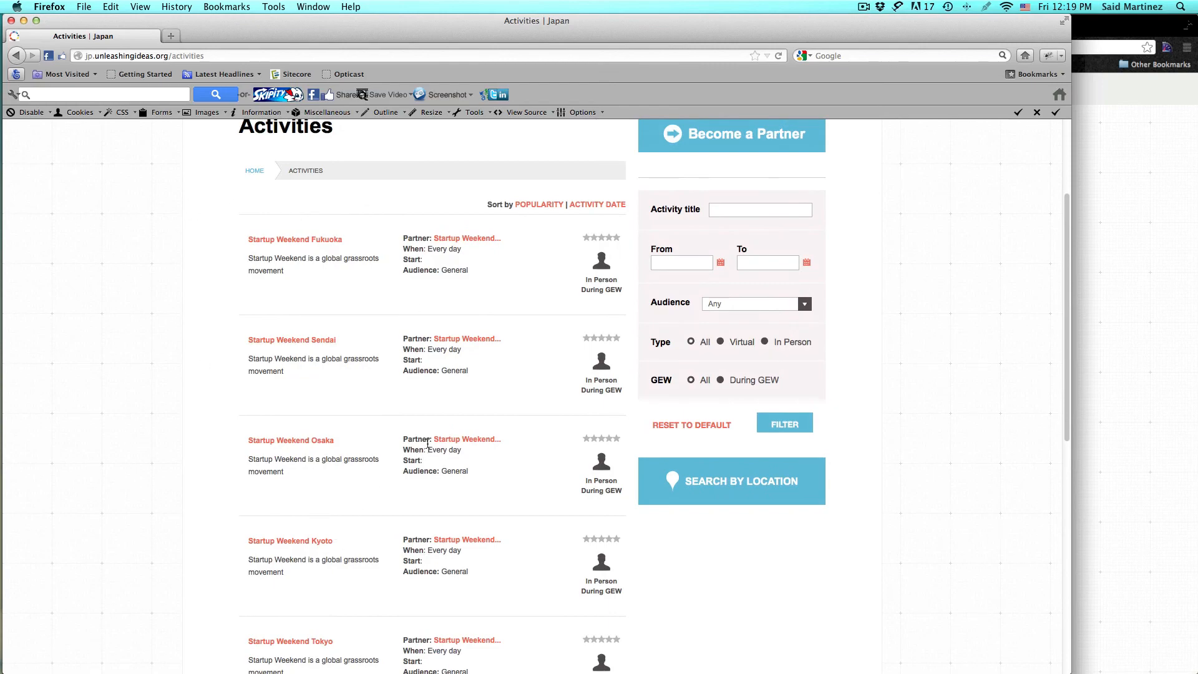
scroll(428, 445, up, 3)
Step: Return to the Japan home page in Firefox, then switch to Chrome and open it there to compare the activity and partner counts
click(357, 197)
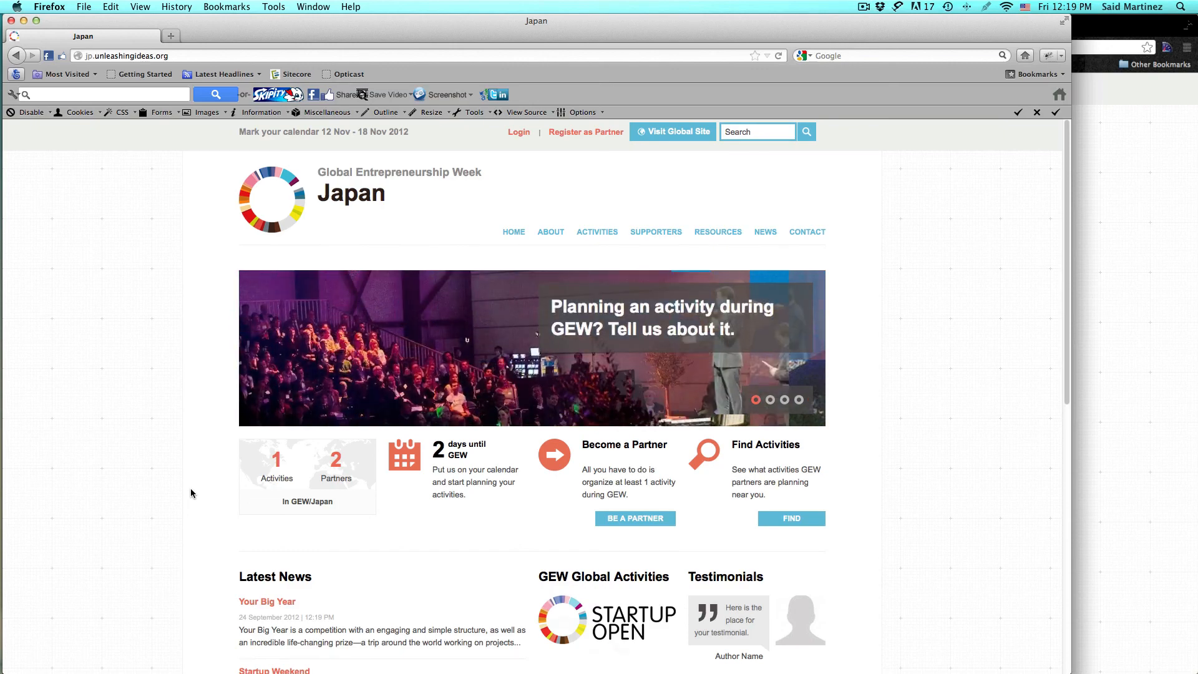
key(super+Tab)
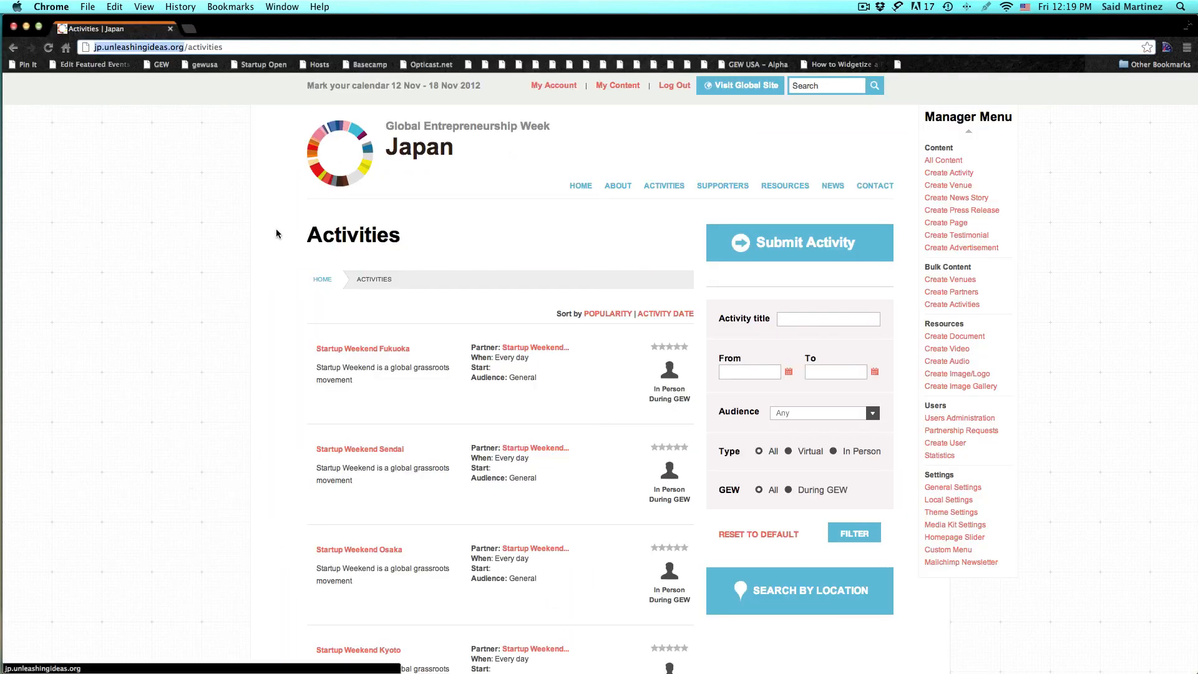
click(417, 161)
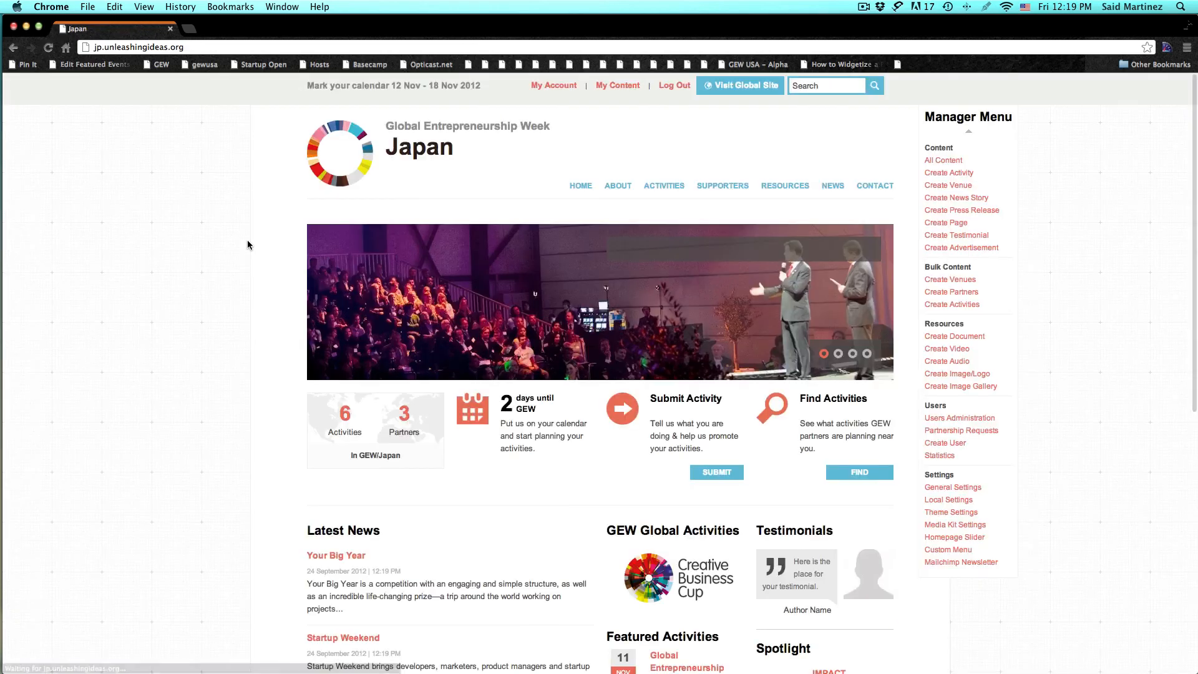